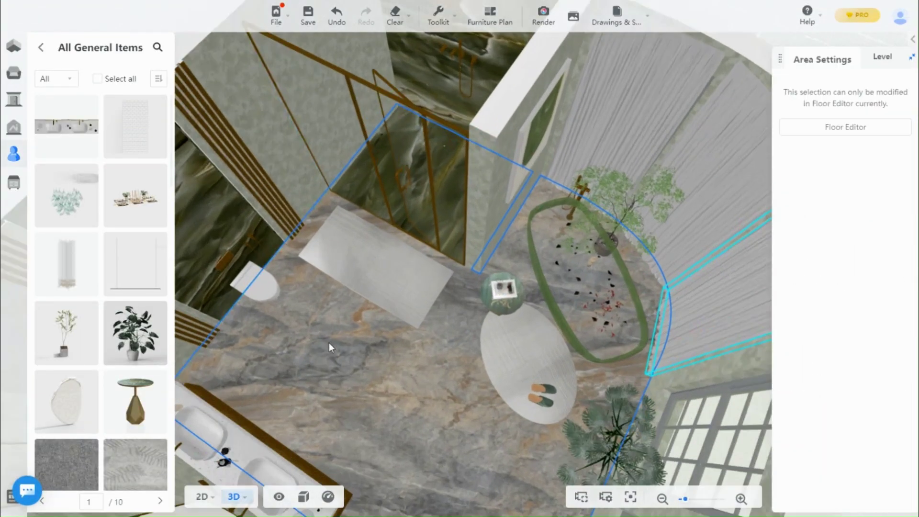
{"action": "scroll", "coordinate": [329, 342], "scroll_direction": "up", "scroll_amount": 10}
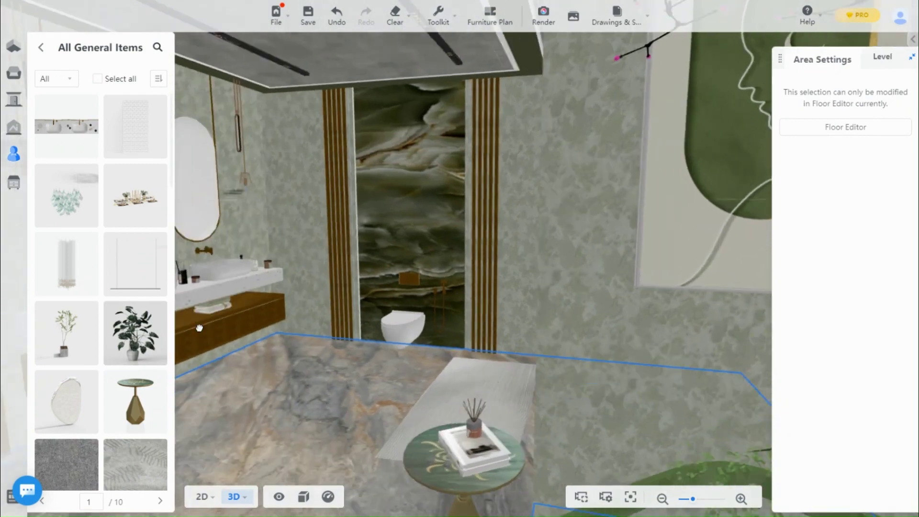
Step: Select the back wall with the green marble panel and open it in the Wall Editor
{"action": "left_click_drag", "start_coordinate": [200, 328], "coordinate": [417, 347]}
{"action": "scroll", "coordinate": [418, 347], "scroll_direction": "down", "scroll_amount": 5}
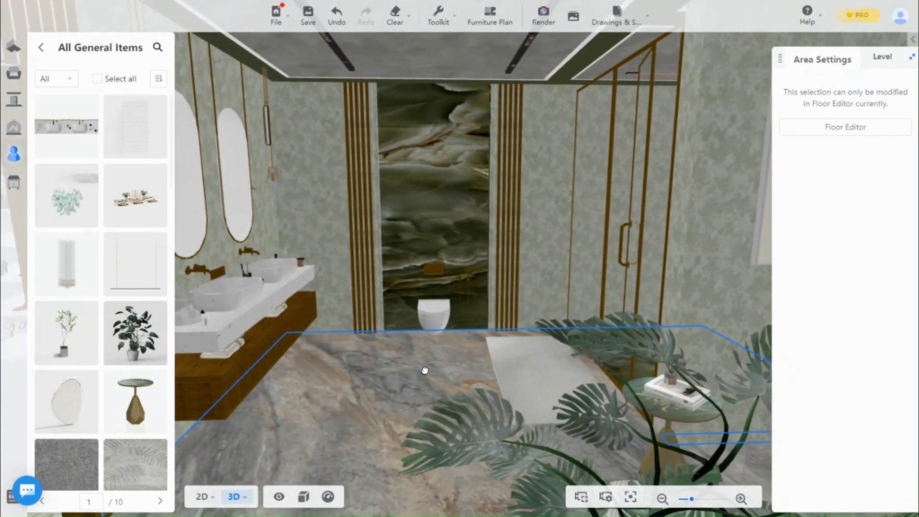
{"action": "left_click", "coordinate": [620, 216]}
{"action": "left_click", "coordinate": [313, 225]}
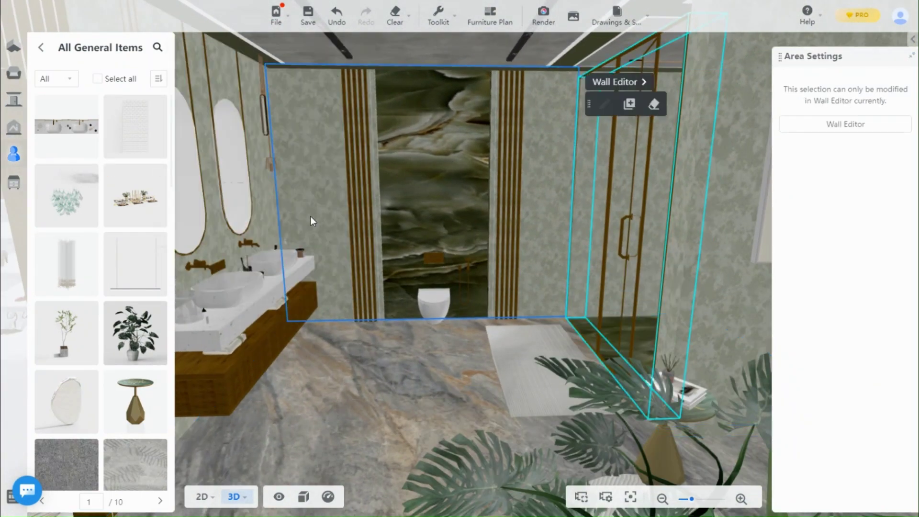
{"action": "left_click", "coordinate": [617, 82]}
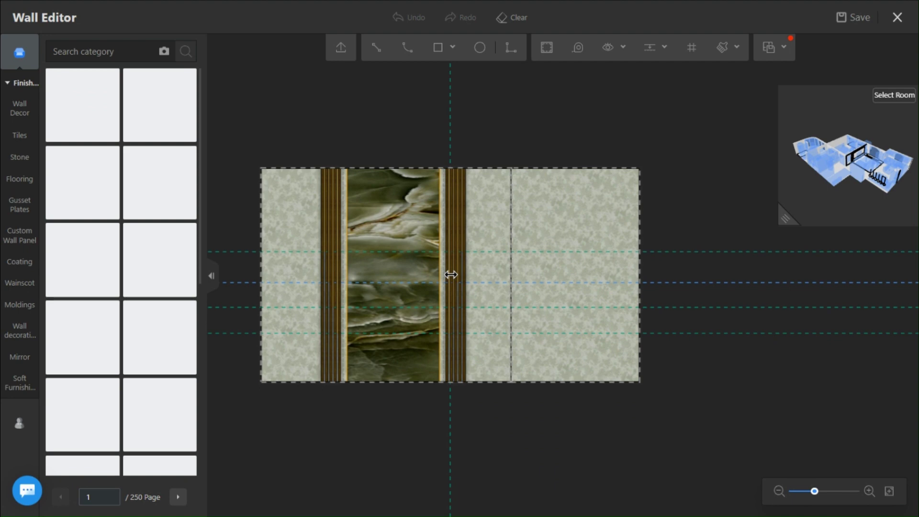
{"action": "scroll", "coordinate": [450, 275], "scroll_direction": "up", "scroll_amount": 1}
{"action": "scroll", "coordinate": [601, 384], "scroll_direction": "up", "scroll_amount": 4}
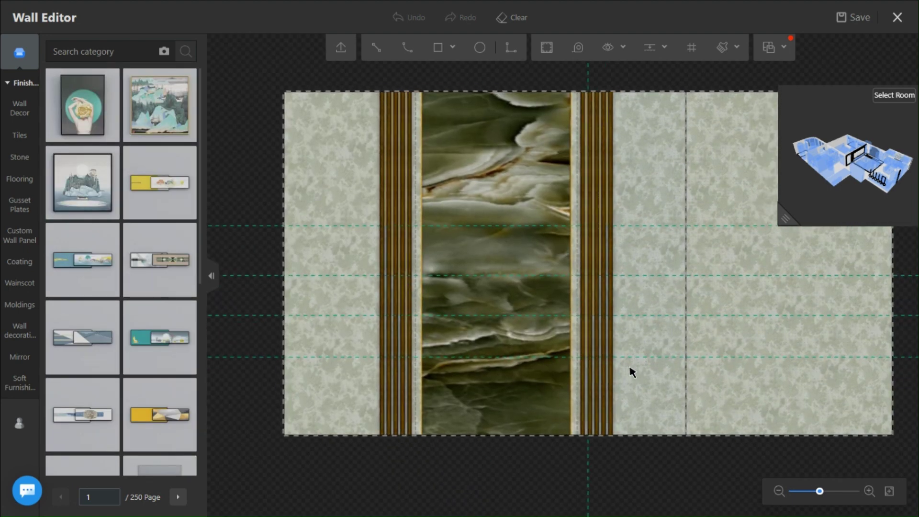
{"action": "scroll", "coordinate": [647, 345], "scroll_direction": "down", "scroll_amount": 2}
Step: Draw a vertical line from the wall's top edge to its bottom edge across the plain right section
{"action": "middle_click_drag", "start_coordinate": [664, 338], "coordinate": [632, 342]}
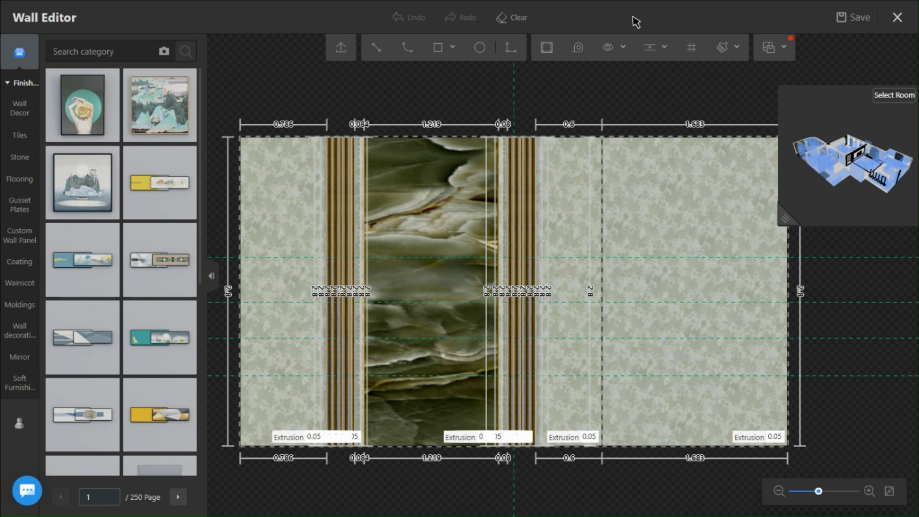
{"action": "middle_click_drag", "start_coordinate": [431, 208], "coordinate": [473, 208]}
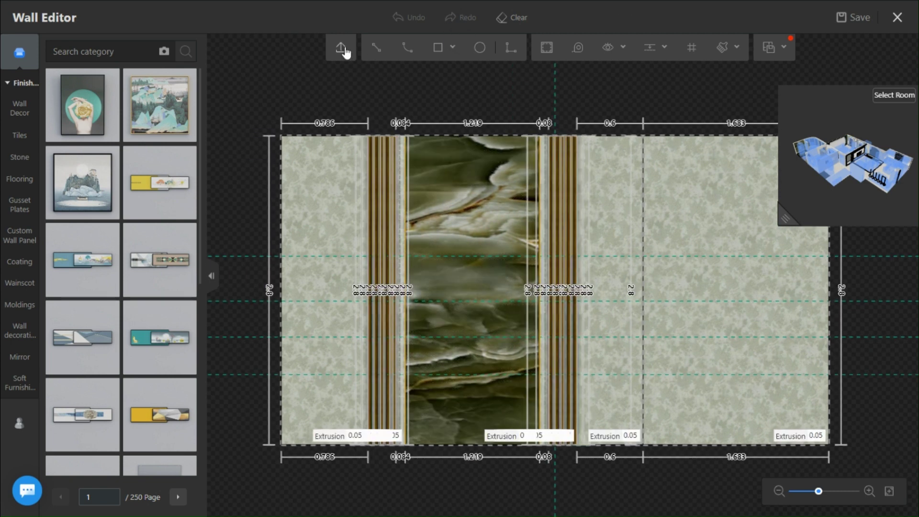
{"action": "left_click", "coordinate": [376, 48]}
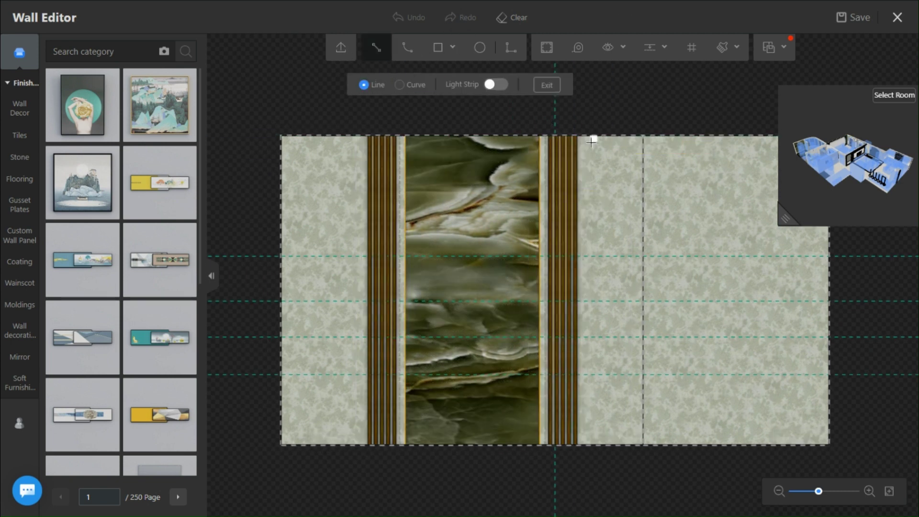
{"action": "left_click", "coordinate": [676, 138]}
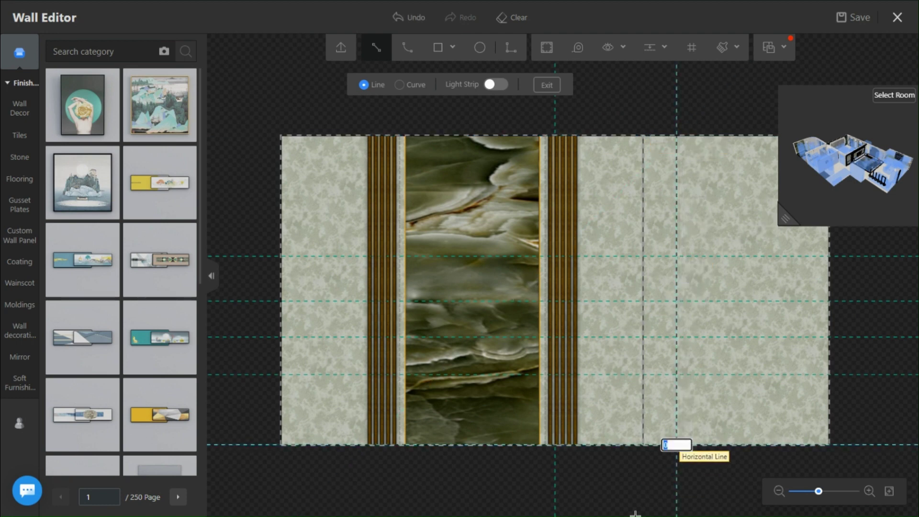
{"action": "left_click", "coordinate": [677, 445]}
{"action": "left_click", "coordinate": [645, 478]}
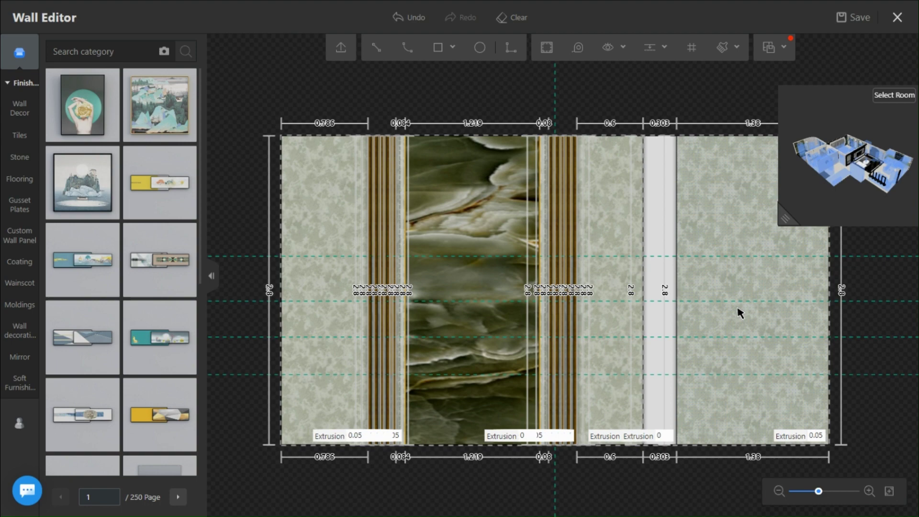
Step: Select the new narrow strip region, then the wide plain region at the wall's right end
{"action": "left_click", "coordinate": [661, 323]}
{"action": "left_click", "coordinate": [668, 360]}
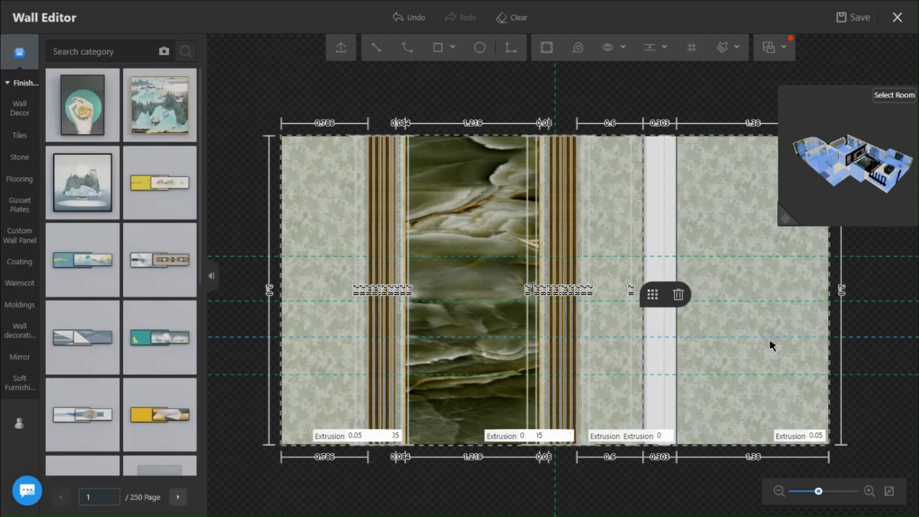
{"action": "middle_click_drag", "start_coordinate": [771, 346], "coordinate": [664, 246]}
{"action": "left_click", "coordinate": [647, 180]}
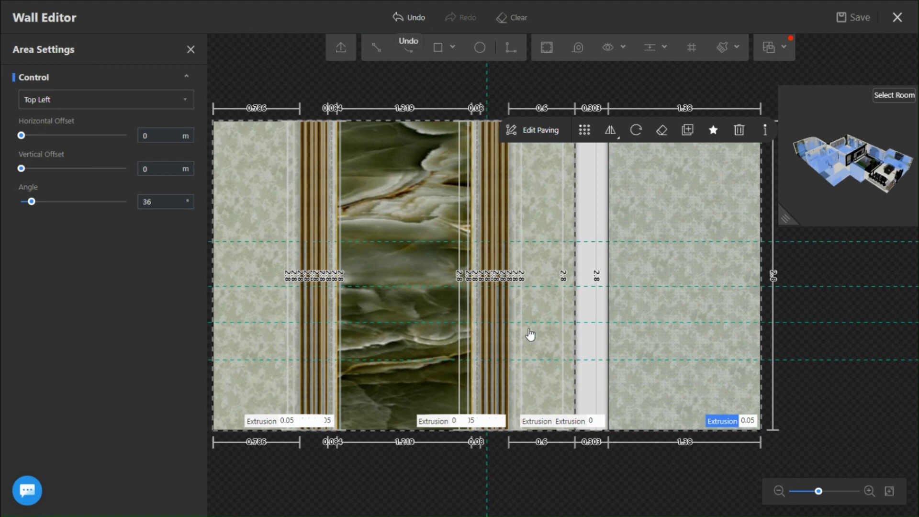
Step: Undo the strip and bring the whole wall back into view for the Rectangle tool
{"action": "key", "text": "ctrl+z"}
{"action": "middle_click_drag", "start_coordinate": [530, 334], "coordinate": [503, 248]}
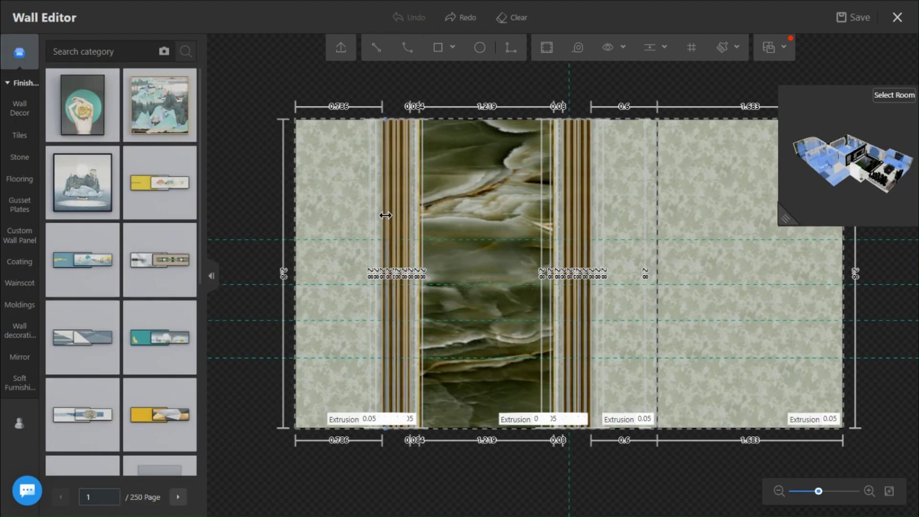
{"action": "scroll", "coordinate": [386, 216], "scroll_direction": "up", "scroll_amount": 3}
{"action": "scroll", "coordinate": [386, 237], "scroll_direction": "up", "scroll_amount": 3}
{"action": "scroll", "coordinate": [367, 244], "scroll_direction": "up", "scroll_amount": 2}
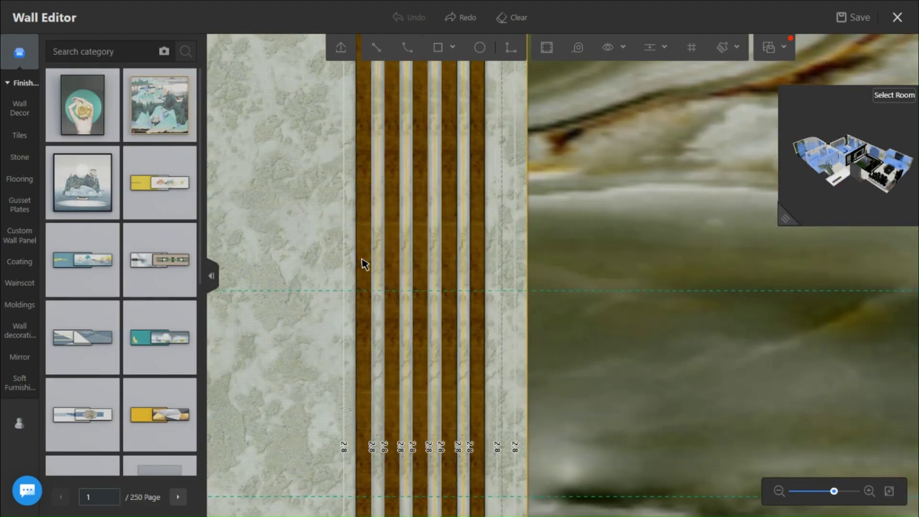
{"action": "mouse_move", "coordinate": [301, 358]}
{"action": "middle_mouse_down"}
{"action": "mouse_move", "coordinate": [315, 285]}
{"action": "mouse_move", "coordinate": [366, 215]}
{"action": "mouse_move", "coordinate": [472, 267]}
{"action": "middle_mouse_up"}
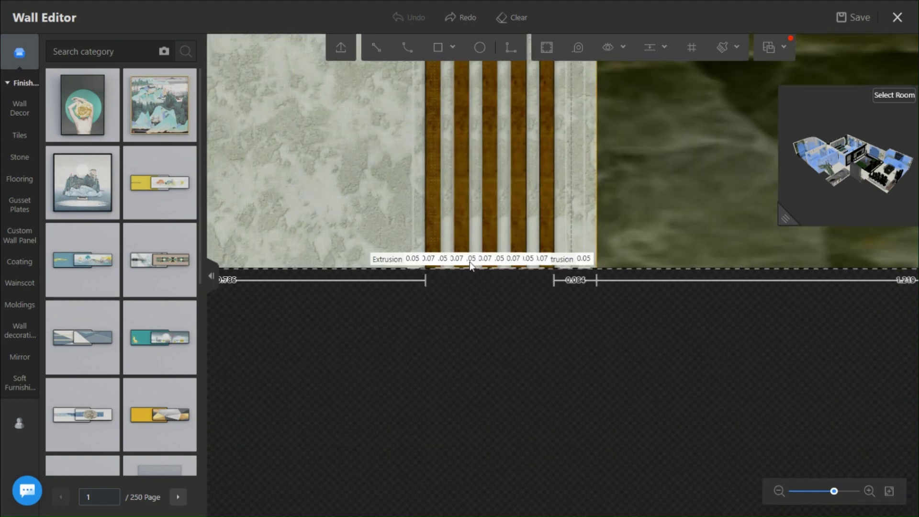
{"action": "scroll", "coordinate": [446, 216], "scroll_direction": "up", "scroll_amount": 2}
{"action": "scroll", "coordinate": [431, 230], "scroll_direction": "up", "scroll_amount": 2}
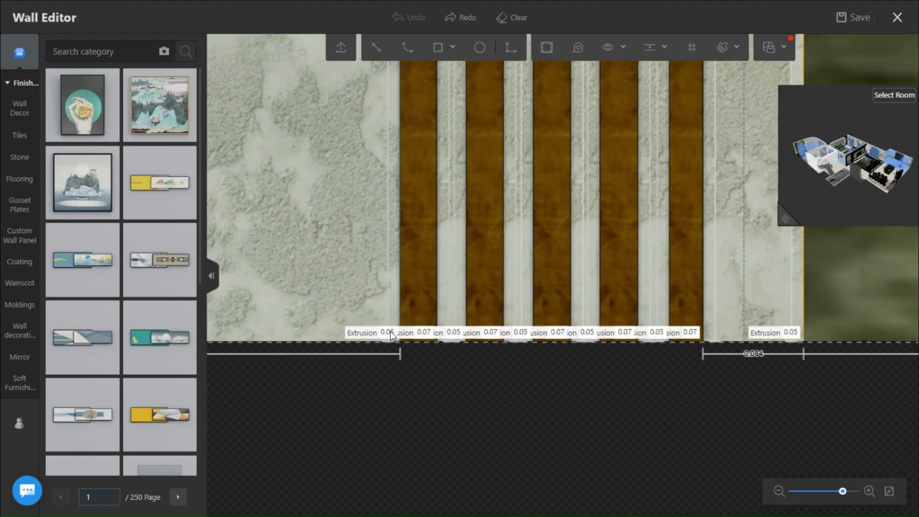
{"action": "scroll", "coordinate": [392, 334], "scroll_direction": "up", "scroll_amount": 2}
{"action": "scroll", "coordinate": [440, 309], "scroll_direction": "up", "scroll_amount": 2}
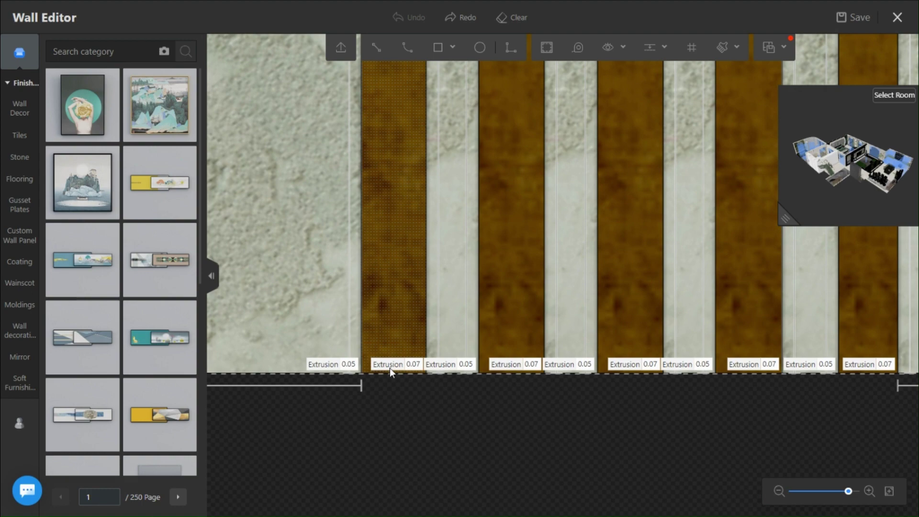
{"action": "scroll", "coordinate": [406, 290], "scroll_direction": "down", "scroll_amount": 2}
{"action": "scroll", "coordinate": [431, 309], "scroll_direction": "down", "scroll_amount": 2}
{"action": "scroll", "coordinate": [438, 313], "scroll_direction": "down", "scroll_amount": 2}
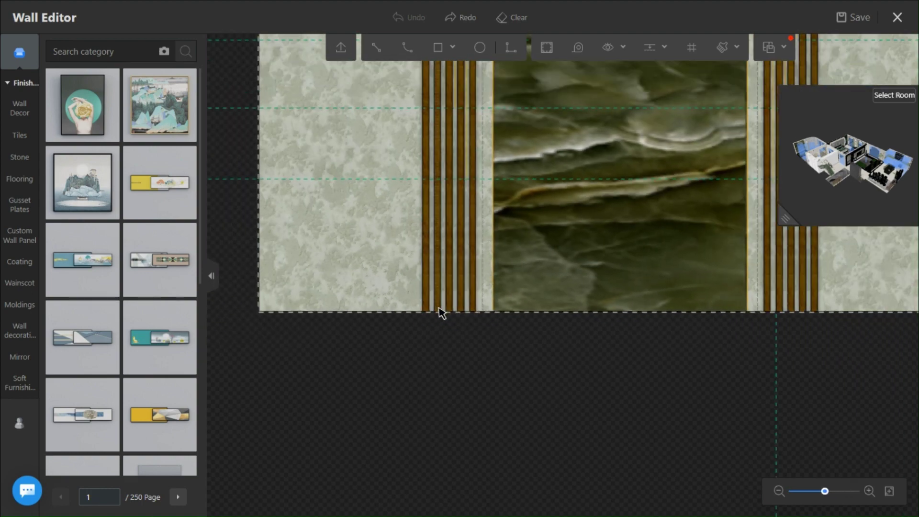
{"action": "mouse_move", "coordinate": [438, 313]}
{"action": "middle_mouse_down"}
{"action": "mouse_move", "coordinate": [540, 350]}
{"action": "mouse_move", "coordinate": [536, 392]}
{"action": "middle_mouse_up"}
{"action": "scroll", "coordinate": [431, 237], "scroll_direction": "up", "scroll_amount": 2}
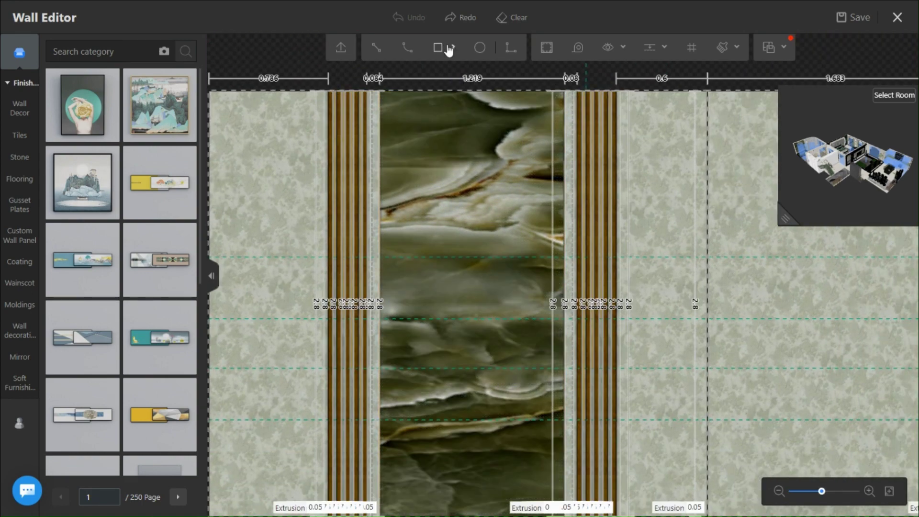
{"action": "left_click", "coordinate": [443, 75]}
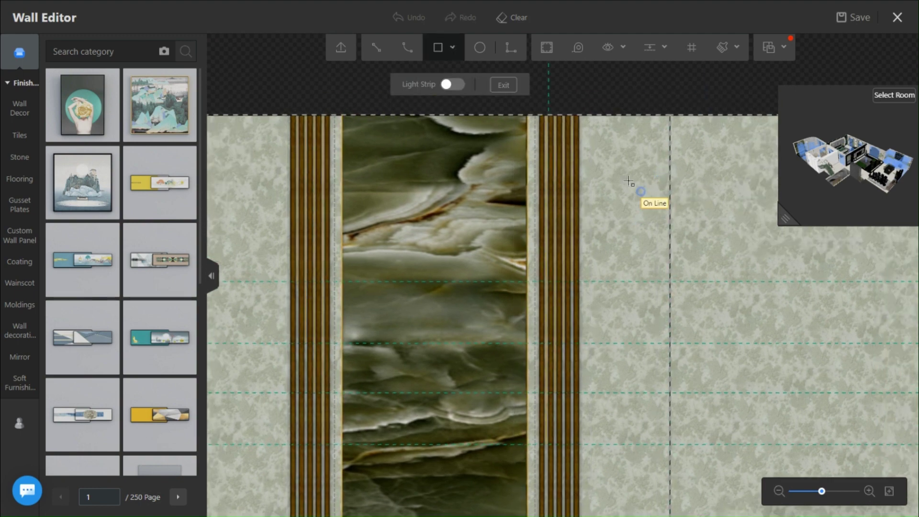
Step: Draw a full-height narrow rectangle snapped to the wall base and confirm its new extrusion value
{"action": "middle_click_drag", "start_coordinate": [503, 180], "coordinate": [587, 131]}
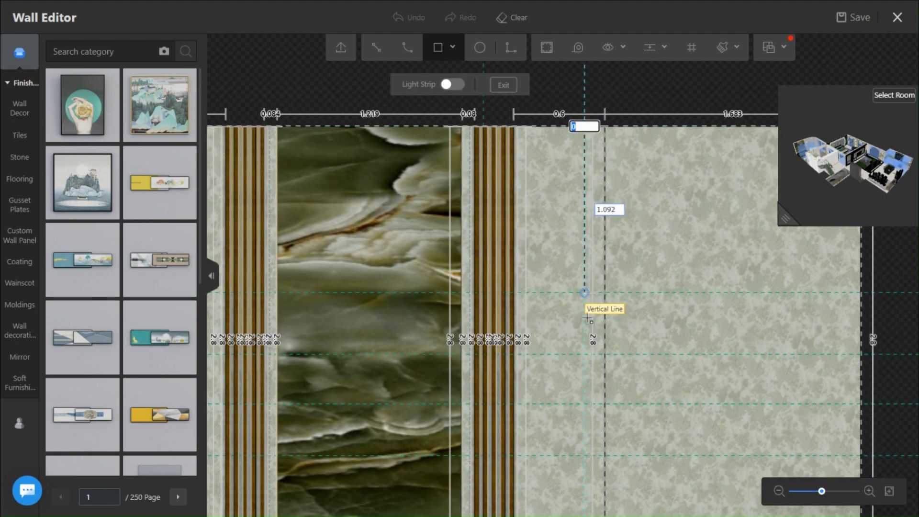
{"action": "middle_click_drag", "start_coordinate": [568, 431], "coordinate": [553, 216]}
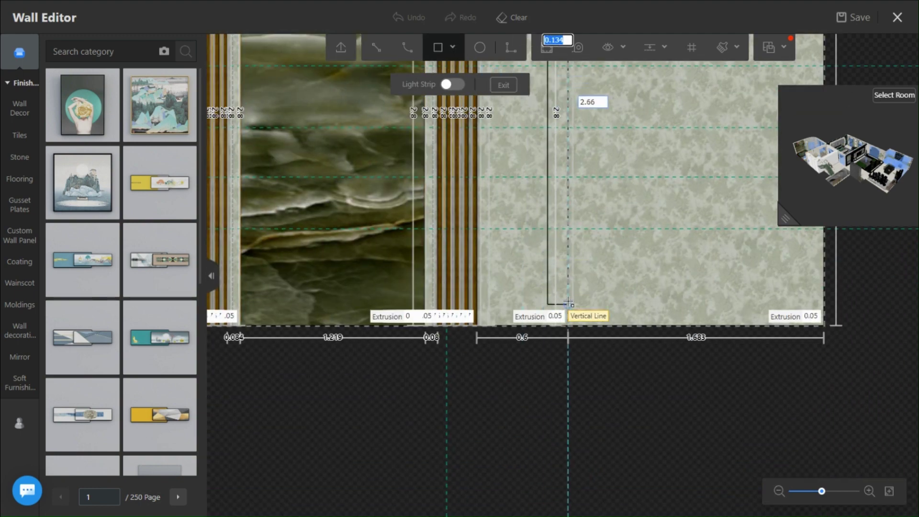
{"action": "left_click", "coordinate": [553, 323]}
{"action": "scroll", "coordinate": [556, 323], "scroll_direction": "up", "scroll_amount": 4}
{"action": "left_click", "coordinate": [554, 357]}
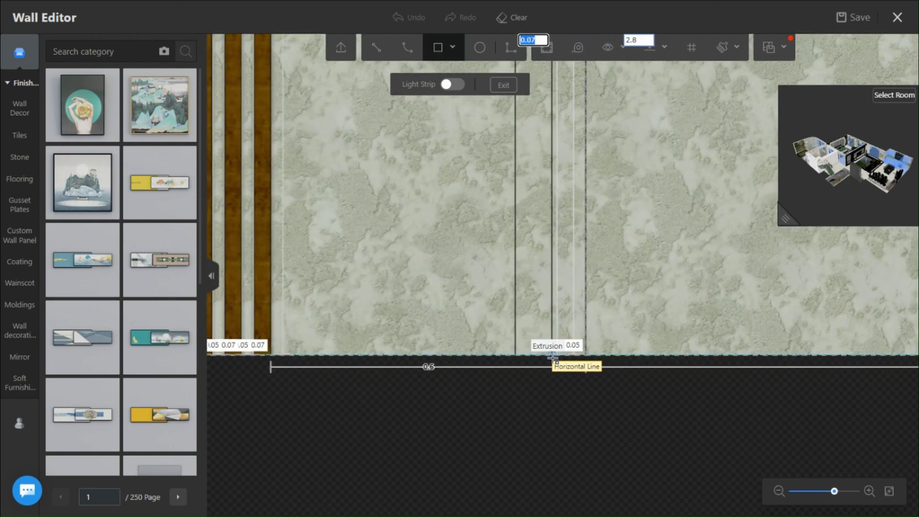
{"action": "left_click", "coordinate": [552, 356]}
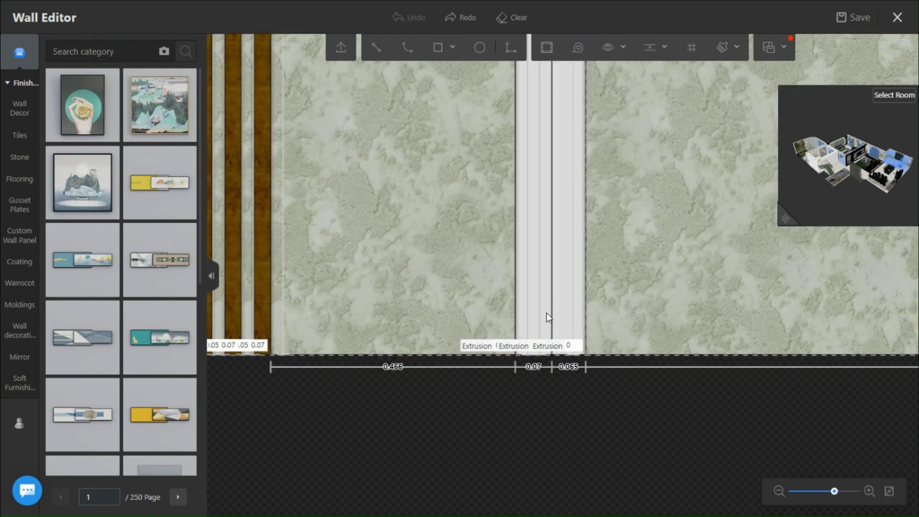
{"action": "scroll", "coordinate": [539, 340], "scroll_direction": "up", "scroll_amount": 2}
{"action": "scroll", "coordinate": [532, 388], "scroll_direction": "up", "scroll_amount": 1}
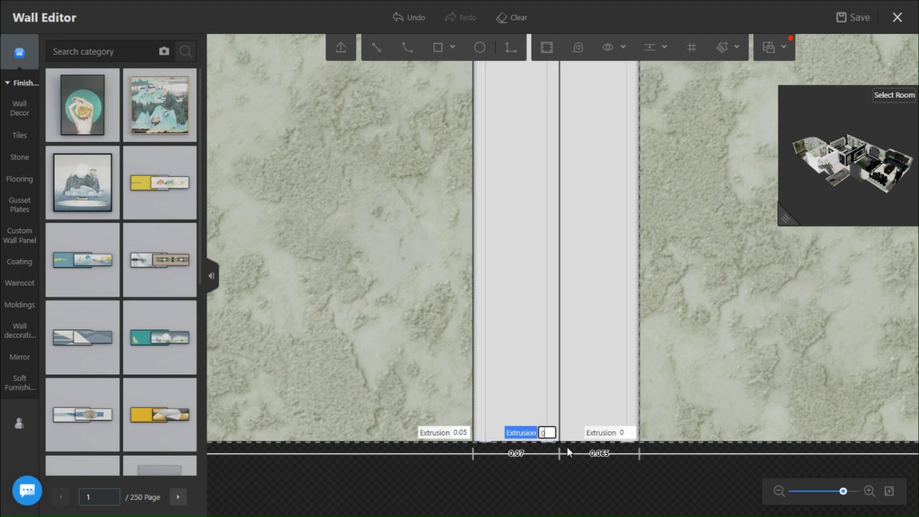
{"action": "type", "text": ".7"}
{"action": "key", "text": "Return"}
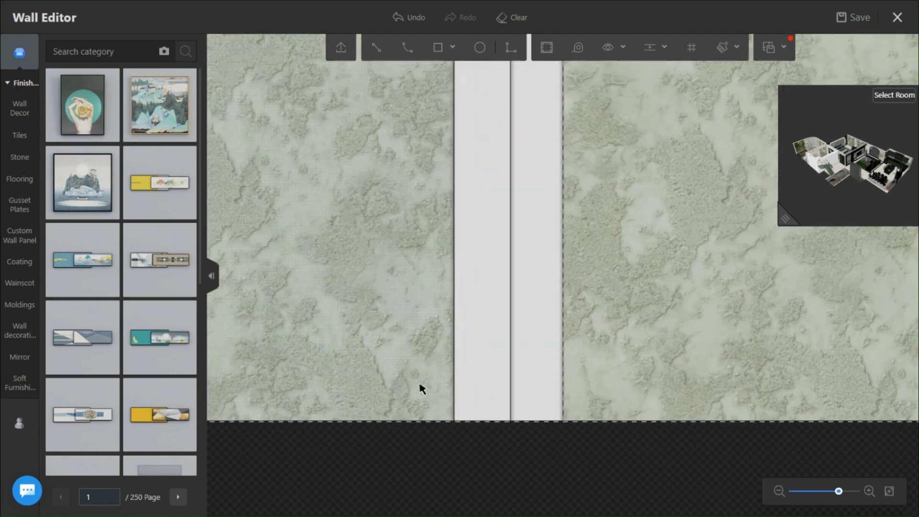
{"action": "scroll", "coordinate": [439, 408], "scroll_direction": "down", "scroll_amount": 2}
{"action": "scroll", "coordinate": [359, 338], "scroll_direction": "down", "scroll_amount": 2}
{"action": "scroll", "coordinate": [455, 305], "scroll_direction": "down", "scroll_amount": 2}
Step: Choose the bathroom in the 3D preview and rotate it along the feature wall
{"action": "left_click", "coordinate": [895, 95]}
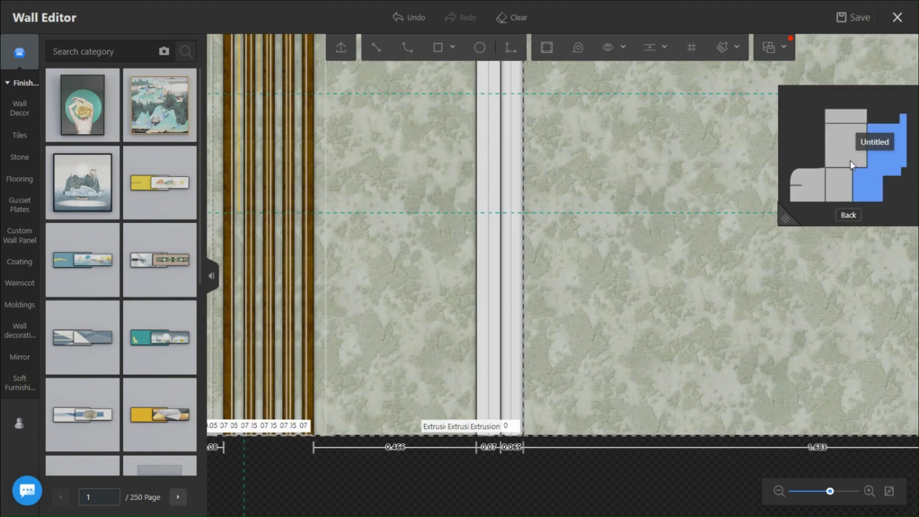
{"action": "left_click", "coordinate": [815, 185]}
{"action": "mouse_move", "coordinate": [786, 218]}
{"action": "left_mouse_down"}
{"action": "mouse_move", "coordinate": [515, 376]}
{"action": "mouse_move", "coordinate": [546, 359]}
{"action": "left_mouse_up"}
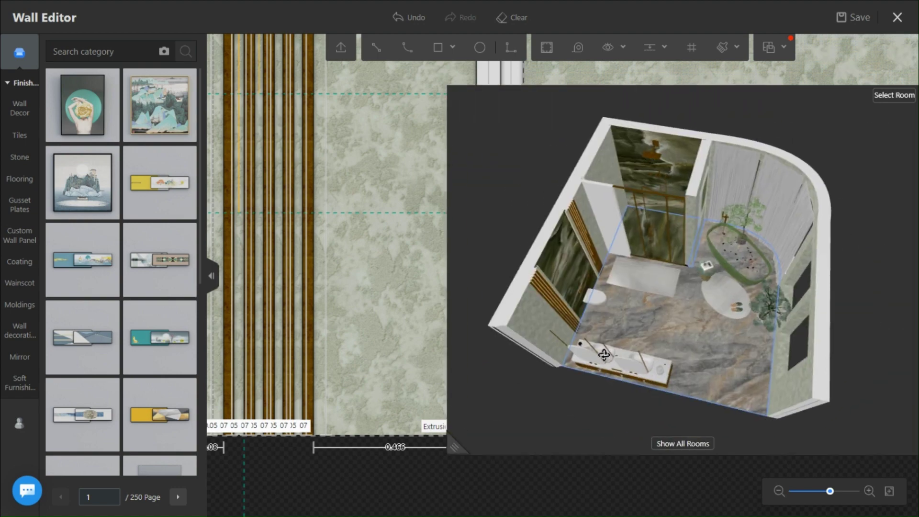
{"action": "scroll", "coordinate": [618, 359], "scroll_direction": "up", "scroll_amount": 3}
{"action": "scroll", "coordinate": [623, 375], "scroll_direction": "up", "scroll_amount": 3}
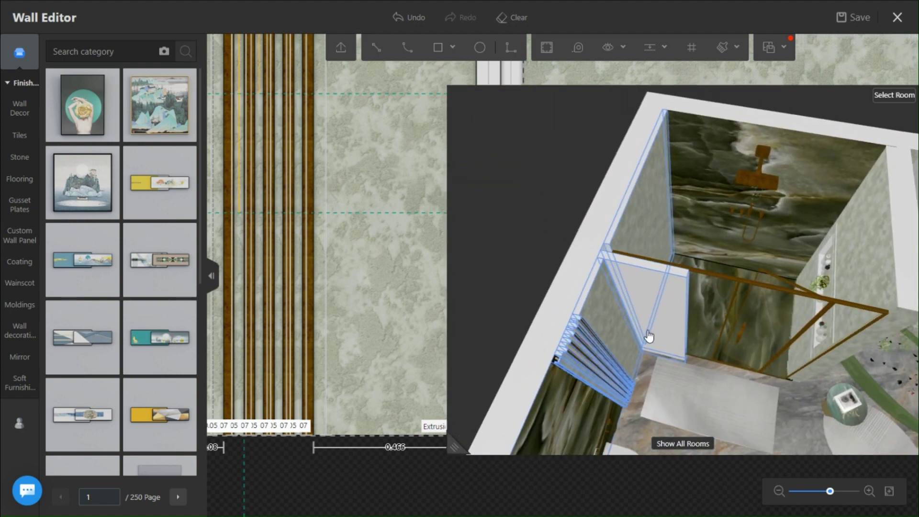
{"action": "scroll", "coordinate": [624, 375], "scroll_direction": "up", "scroll_amount": 3}
{"action": "scroll", "coordinate": [624, 375], "scroll_direction": "up", "scroll_amount": 3}
{"action": "mouse_move", "coordinate": [632, 359]}
{"action": "left_mouse_down"}
{"action": "mouse_move", "coordinate": [677, 224]}
{"action": "mouse_move", "coordinate": [622, 260]}
{"action": "left_mouse_up"}
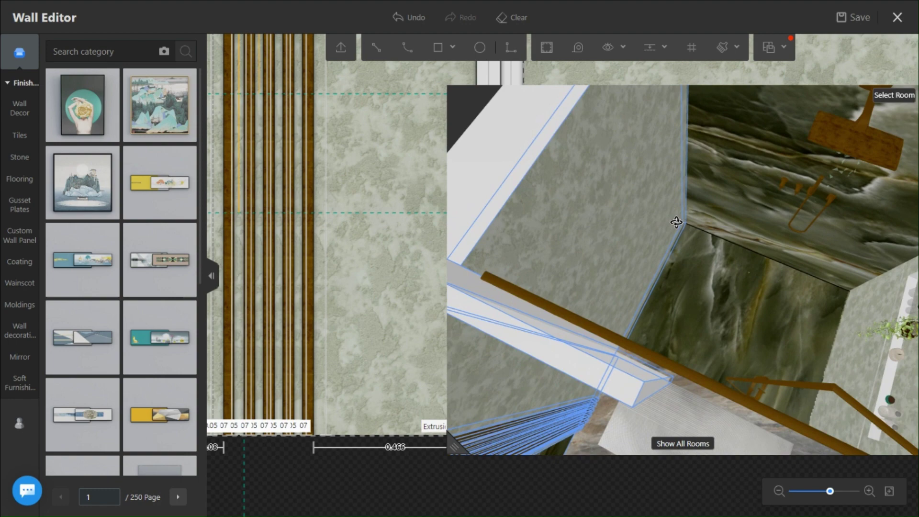
{"action": "scroll", "coordinate": [572, 298], "scroll_direction": "down", "scroll_amount": 3}
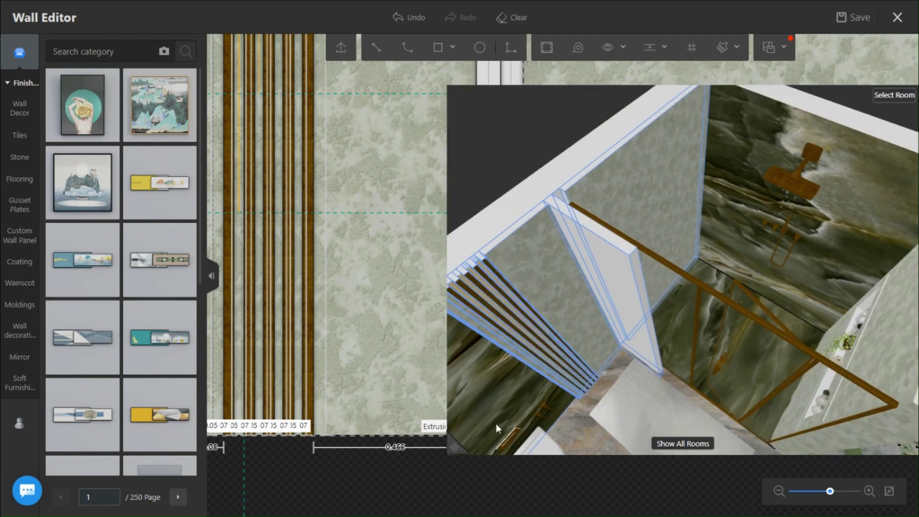
{"action": "left_click_drag", "start_coordinate": [449, 453], "coordinate": [667, 338]}
{"action": "scroll", "coordinate": [474, 431], "scroll_direction": "up", "scroll_amount": 3}
{"action": "scroll", "coordinate": [484, 405], "scroll_direction": "up", "scroll_amount": 3}
{"action": "scroll", "coordinate": [485, 404], "scroll_direction": "up", "scroll_amount": 3}
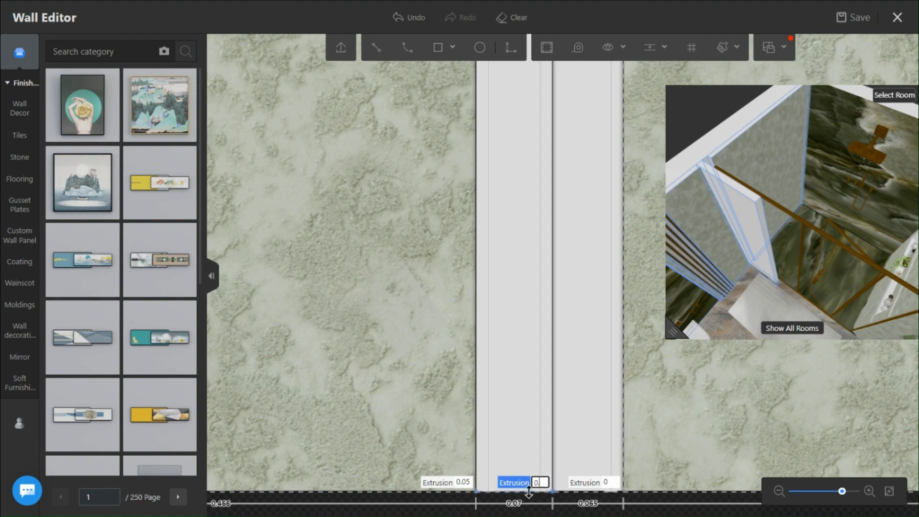
{"action": "type", "text": ".07"}
Step: Confirm the 0.07 extrusion for the strip and inspect the raised strip edge-on in 3D
{"action": "key", "text": "Return"}
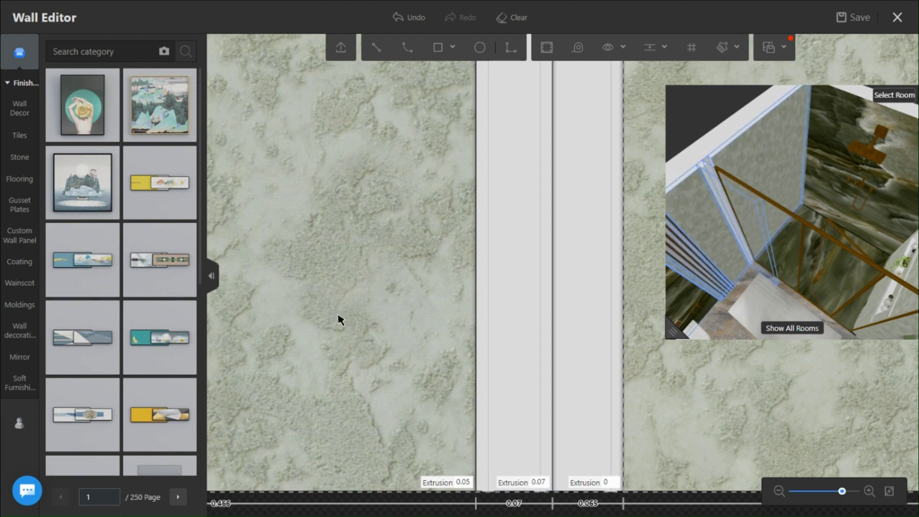
{"action": "left_click_drag", "start_coordinate": [666, 339], "coordinate": [463, 458]}
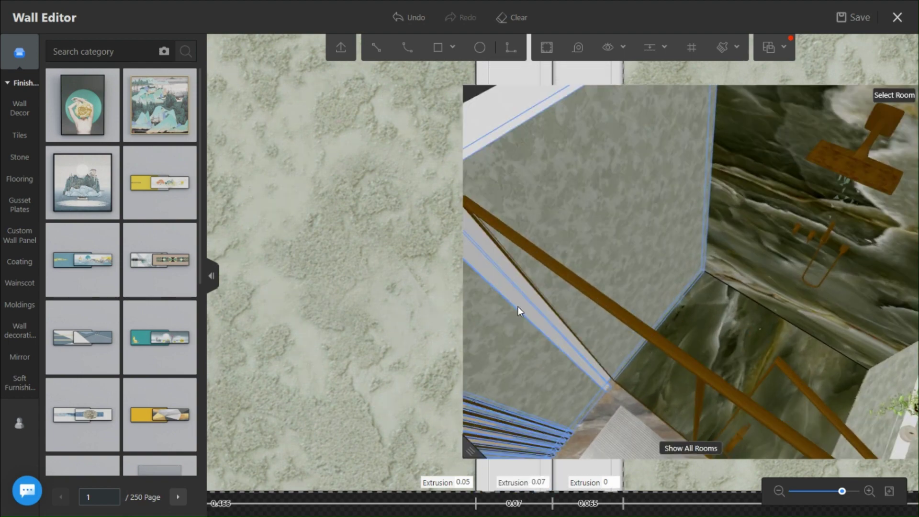
{"action": "mouse_move", "coordinate": [547, 301]}
{"action": "left_mouse_down"}
{"action": "mouse_move", "coordinate": [671, 309]}
{"action": "mouse_move", "coordinate": [685, 164]}
{"action": "left_mouse_up"}
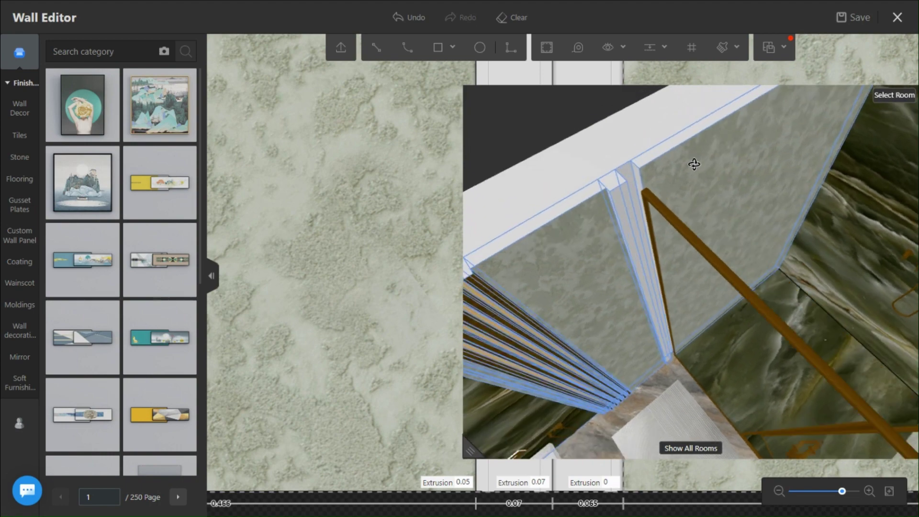
{"action": "left_click_drag", "start_coordinate": [684, 165], "coordinate": [684, 383]}
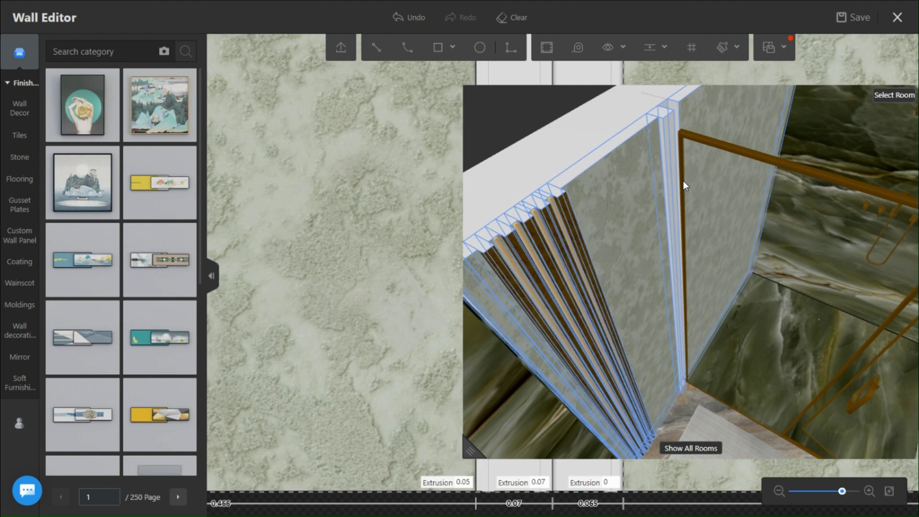
{"action": "left_click", "coordinate": [470, 455]}
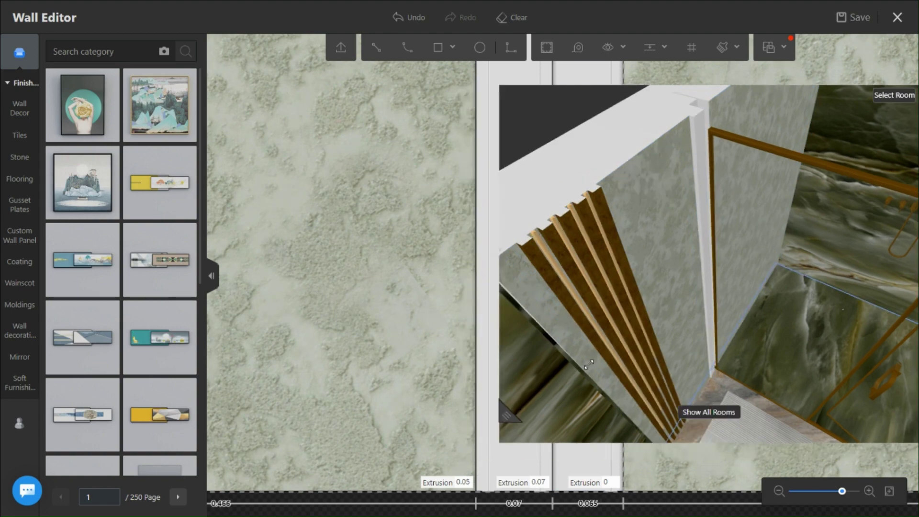
{"action": "scroll", "coordinate": [501, 269], "scroll_direction": "down", "scroll_amount": 3}
{"action": "scroll", "coordinate": [460, 281], "scroll_direction": "down", "scroll_amount": 2}
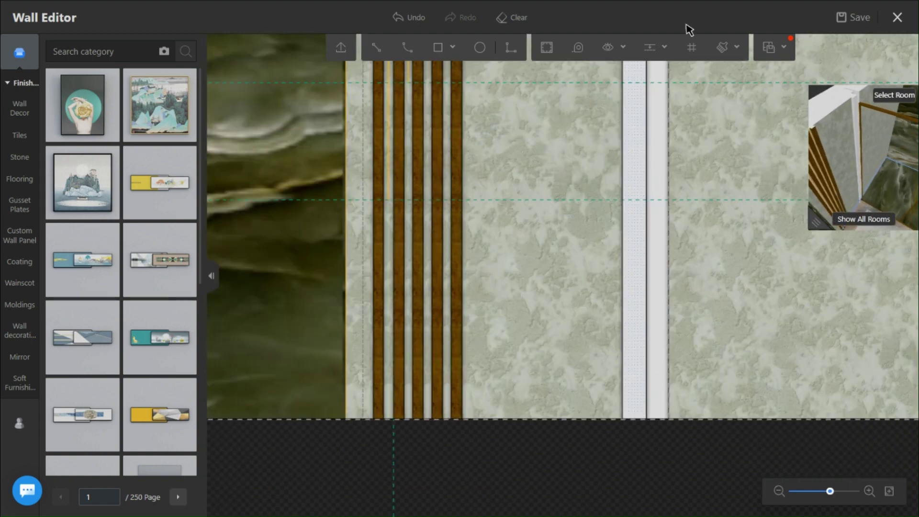
Step: Sample the wood material from the existing slats and apply it to the narrow strip
{"action": "left_click", "coordinate": [728, 48]}
{"action": "left_click", "coordinate": [724, 93]}
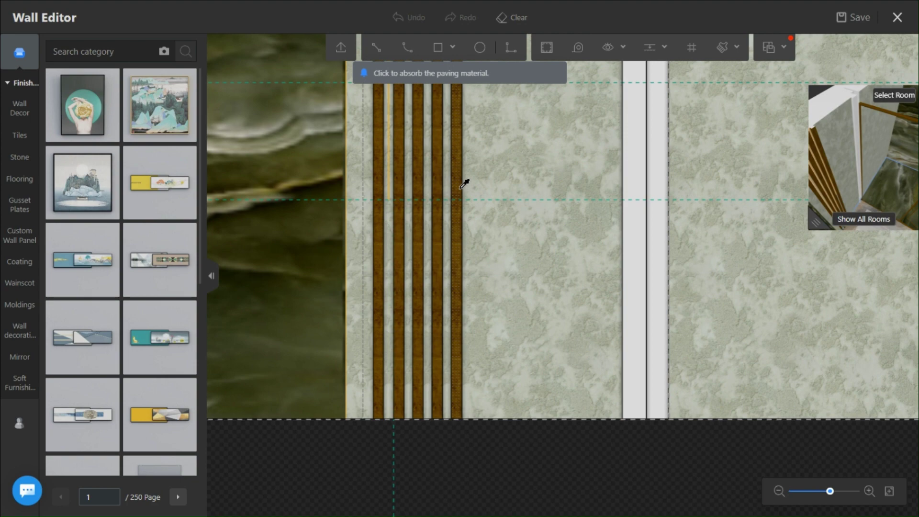
{"action": "left_click", "coordinate": [640, 183]}
{"action": "left_click", "coordinate": [568, 231]}
{"action": "scroll", "coordinate": [575, 237], "scroll_direction": "up", "scroll_amount": 3}
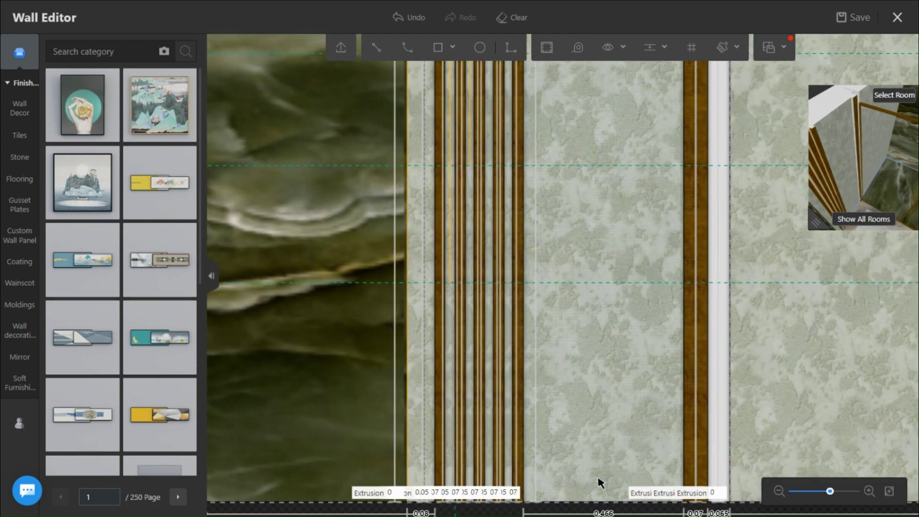
{"action": "scroll", "coordinate": [432, 353], "scroll_direction": "up", "scroll_amount": 3}
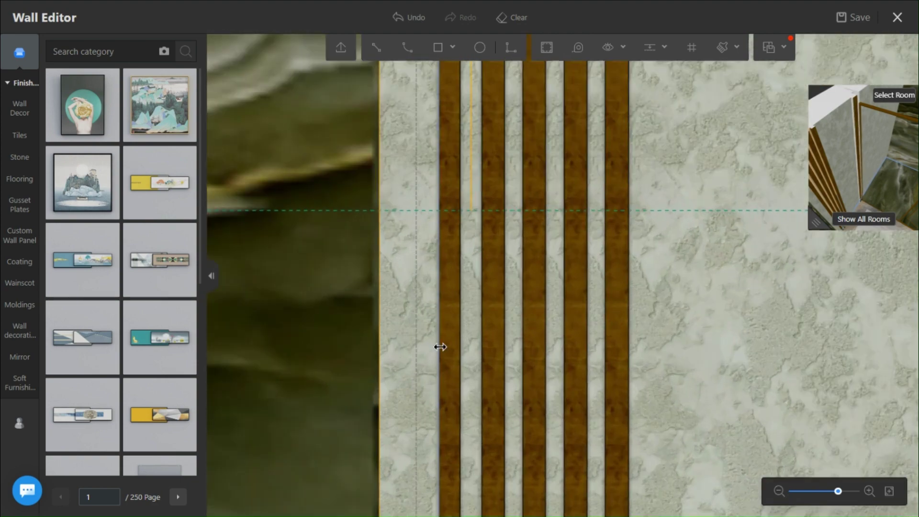
{"action": "scroll", "coordinate": [460, 331], "scroll_direction": "up", "scroll_amount": 3}
{"action": "scroll", "coordinate": [575, 396], "scroll_direction": "down", "scroll_amount": 4}
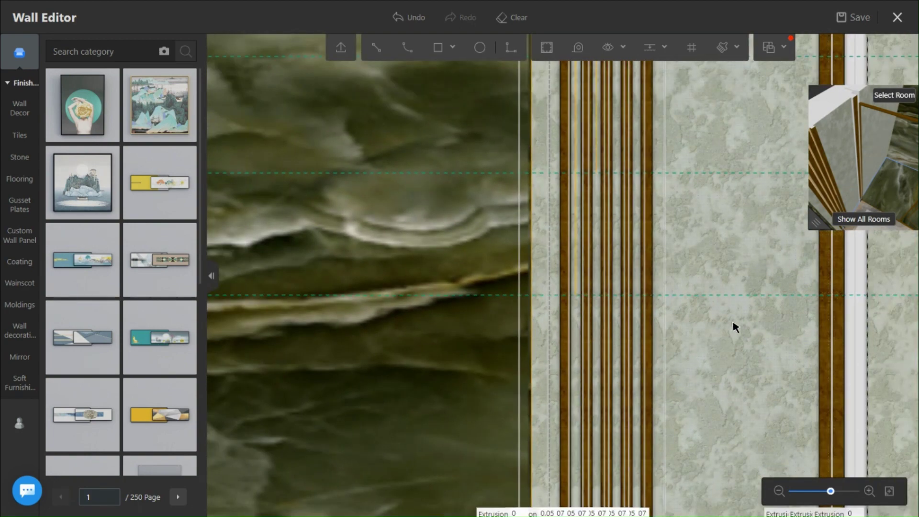
{"action": "scroll", "coordinate": [733, 324], "scroll_direction": "up", "scroll_amount": 3}
Step: Inspect the wood-finished strip in the 3D preview and save the project with Ctrl+S
{"action": "left_click", "coordinate": [614, 278]}
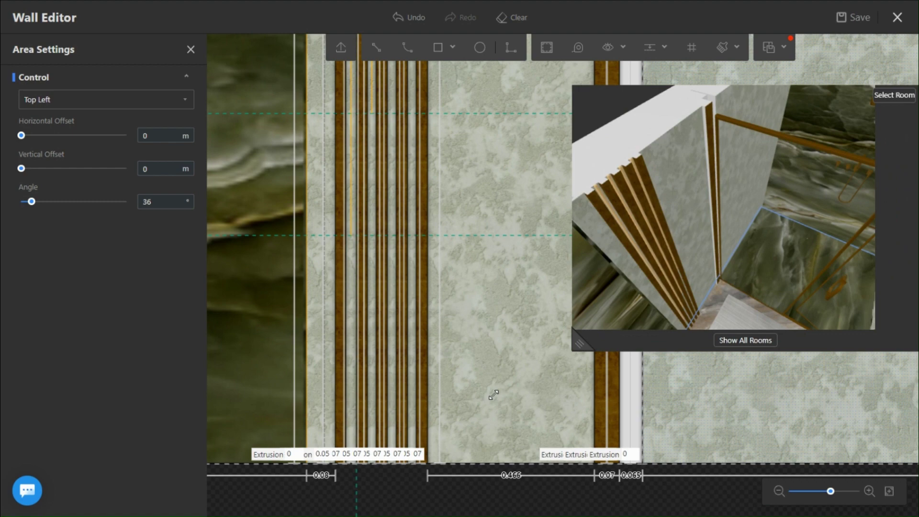
{"action": "mouse_move", "coordinate": [791, 201]}
{"action": "left_mouse_down"}
{"action": "mouse_move", "coordinate": [607, 216]}
{"action": "mouse_move", "coordinate": [604, 164]}
{"action": "left_mouse_up"}
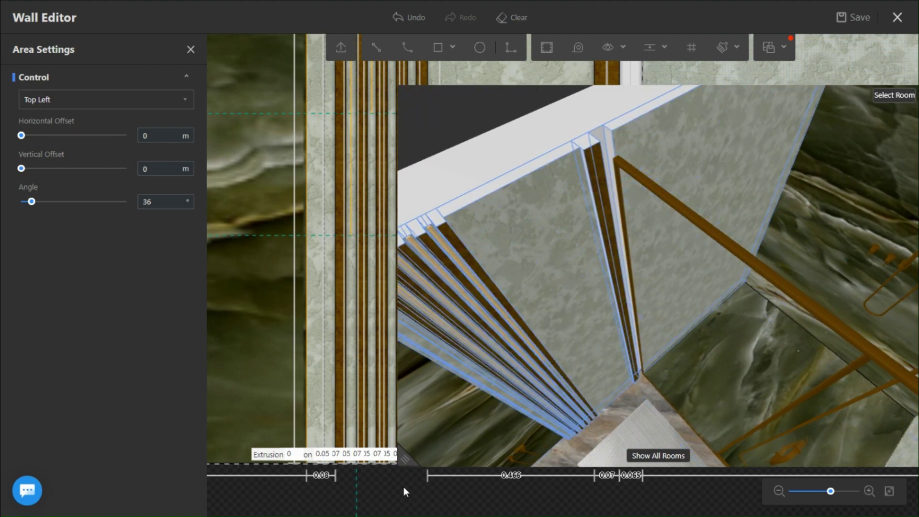
{"action": "left_click_drag", "start_coordinate": [399, 460], "coordinate": [695, 363]}
{"action": "scroll", "coordinate": [524, 391], "scroll_direction": "up", "scroll_amount": 3}
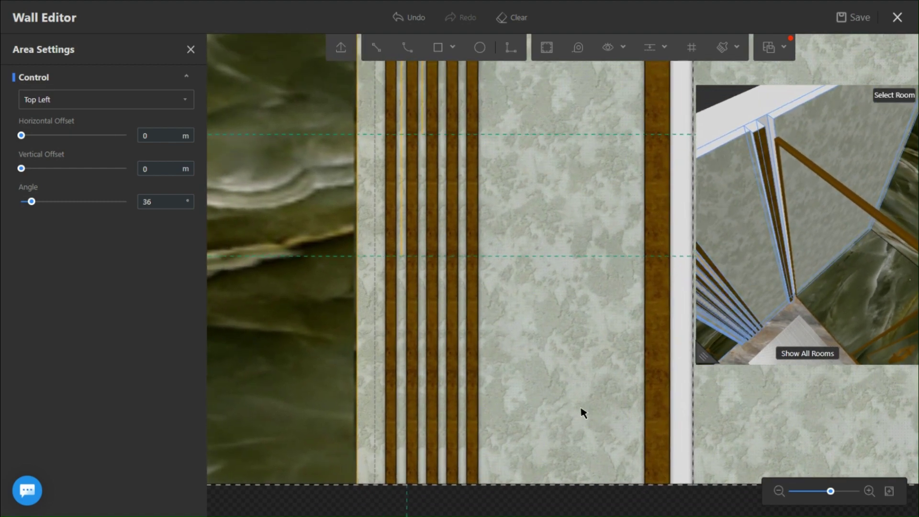
{"action": "scroll", "coordinate": [582, 413], "scroll_direction": "down", "scroll_amount": 3}
{"action": "scroll", "coordinate": [603, 302], "scroll_direction": "down", "scroll_amount": 2}
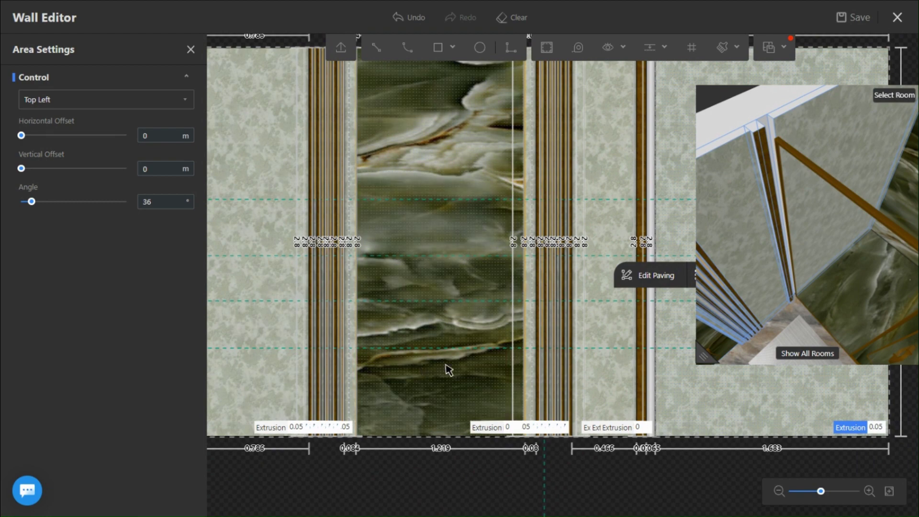
{"action": "scroll", "coordinate": [558, 402], "scroll_direction": "up", "scroll_amount": 2}
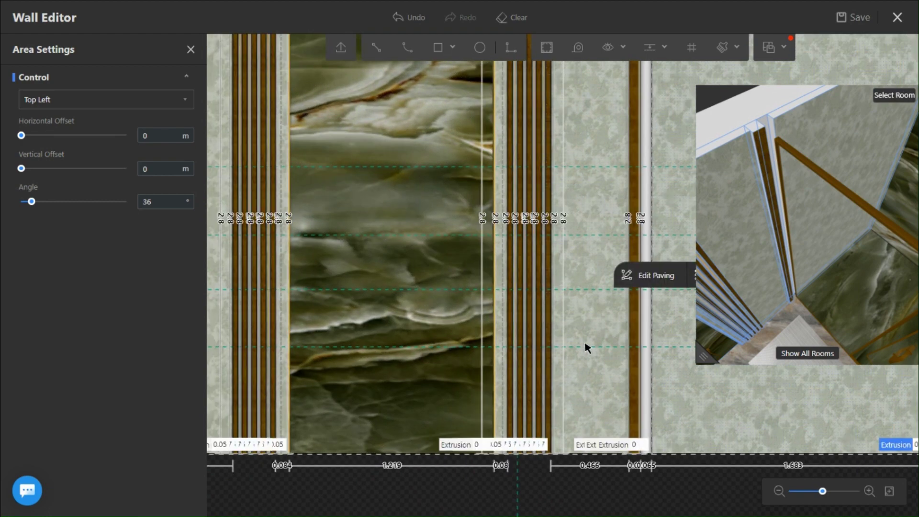
{"action": "key", "text": "ctrl+s"}
{"action": "scroll", "coordinate": [585, 349], "scroll_direction": "down", "scroll_amount": 2}
{"action": "scroll", "coordinate": [589, 338], "scroll_direction": "up", "scroll_amount": 3}
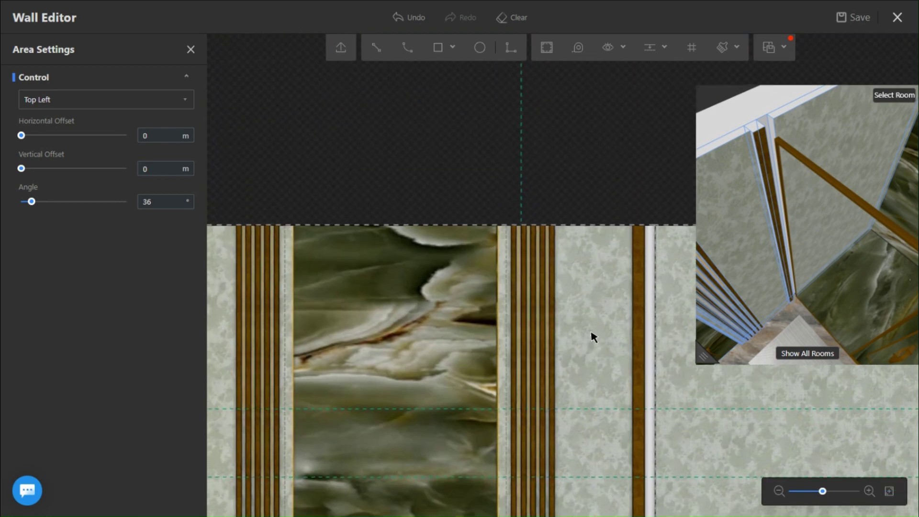
{"action": "scroll", "coordinate": [593, 336], "scroll_direction": "up", "scroll_amount": 3}
{"action": "scroll", "coordinate": [568, 288], "scroll_direction": "up", "scroll_amount": 3}
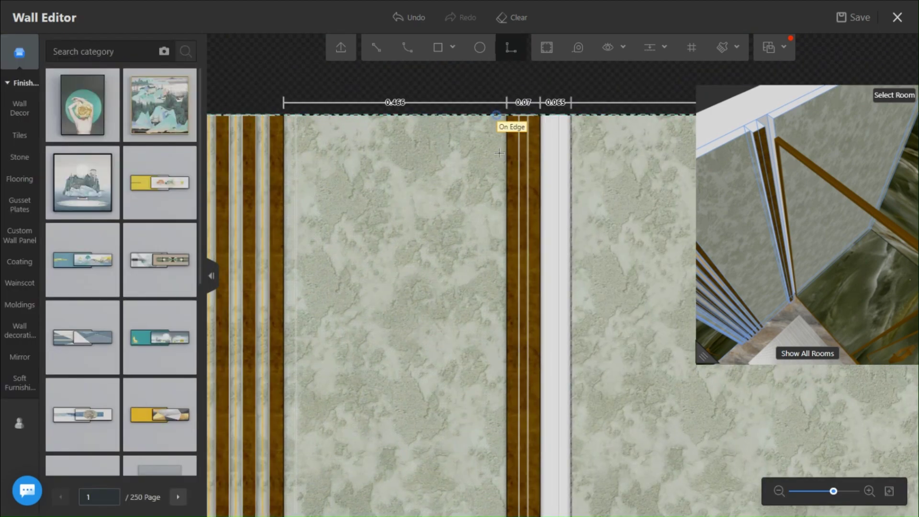
Step: Draw a vertical line down the wall beside the wood strip and turn it into an embedded light strip
{"action": "left_click", "coordinate": [499, 153]}
{"action": "scroll", "coordinate": [475, 287], "scroll_direction": "down", "scroll_amount": 3}
{"action": "scroll", "coordinate": [461, 360], "scroll_direction": "down", "scroll_amount": 3}
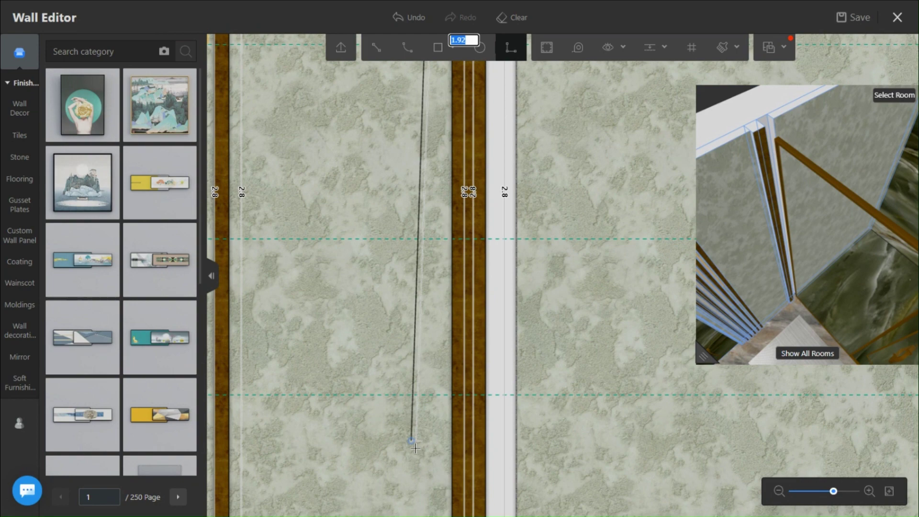
{"action": "scroll", "coordinate": [414, 447], "scroll_direction": "down", "scroll_amount": 5}
{"action": "scroll", "coordinate": [465, 307], "scroll_direction": "up", "scroll_amount": 4}
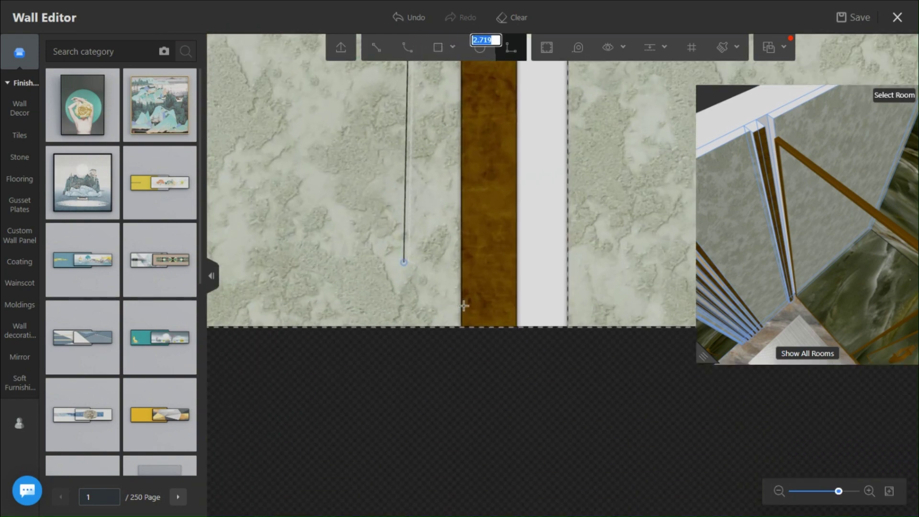
{"action": "scroll", "coordinate": [465, 307], "scroll_direction": "up", "scroll_amount": 2}
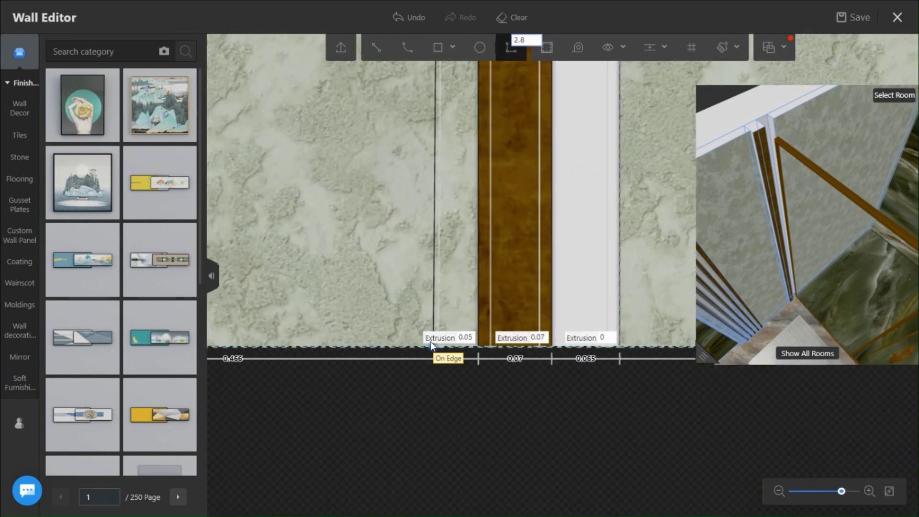
{"action": "left_click", "coordinate": [433, 347]}
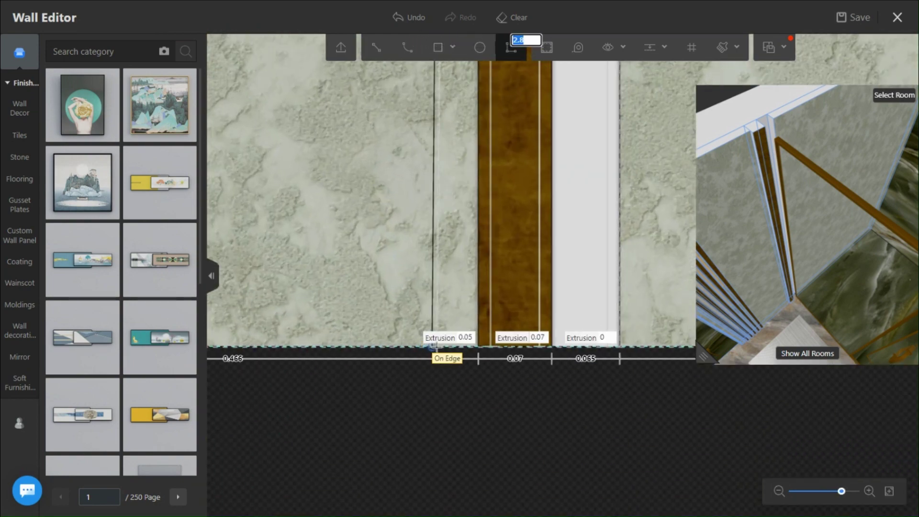
{"action": "left_click", "coordinate": [438, 304]}
{"action": "left_click", "coordinate": [181, 100]}
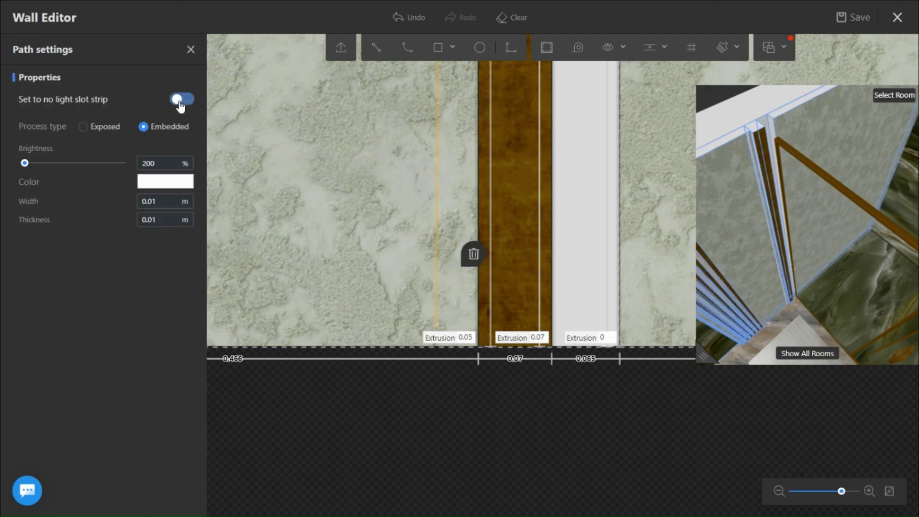
{"action": "left_click", "coordinate": [415, 212]}
{"action": "scroll", "coordinate": [415, 212], "scroll_direction": "down", "scroll_amount": 3}
Step: Colour the light strip red and check the glowing strip on the finished wall in 3D
{"action": "left_click_drag", "start_coordinate": [790, 215], "coordinate": [757, 355]}
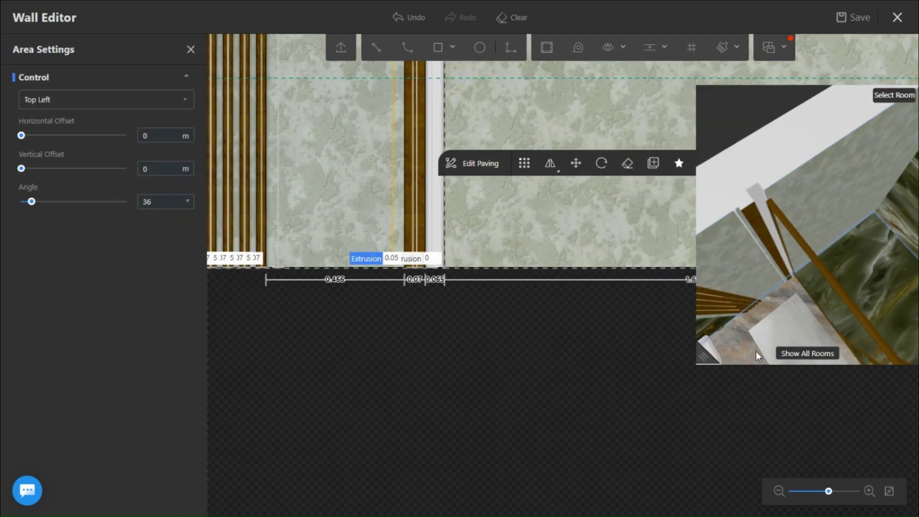
{"action": "left_click_drag", "start_coordinate": [697, 359], "coordinate": [608, 420]}
{"action": "left_click_drag", "start_coordinate": [754, 288], "coordinate": [712, 331]}
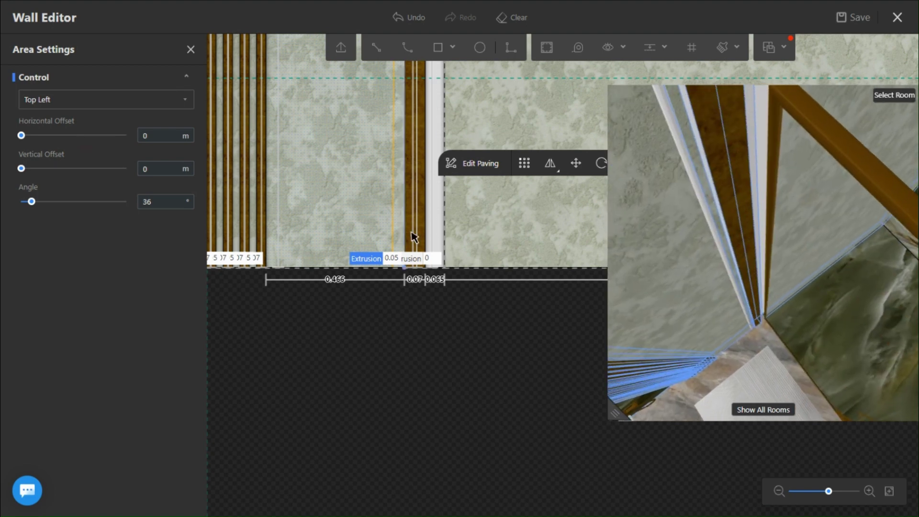
{"action": "left_click", "coordinate": [399, 218]}
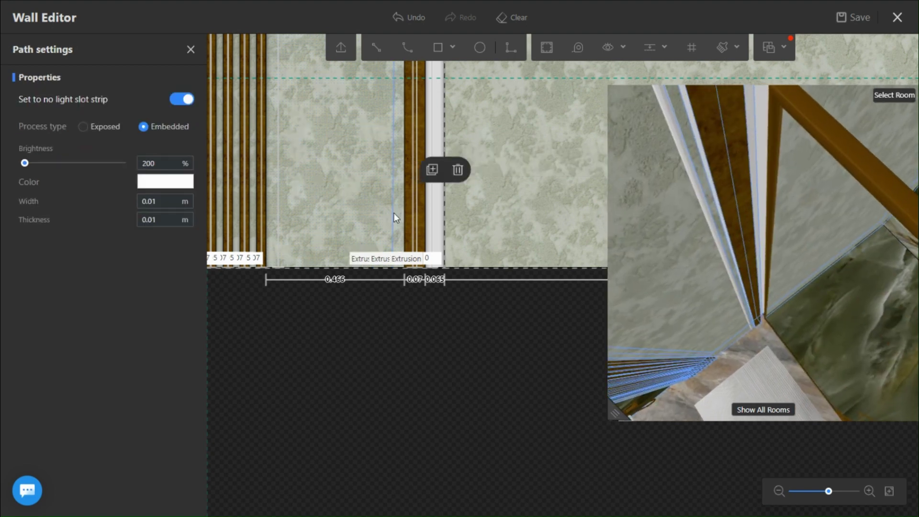
{"action": "left_click", "coordinate": [166, 182]}
{"action": "left_click", "coordinate": [317, 131]}
{"action": "left_click", "coordinate": [303, 338]}
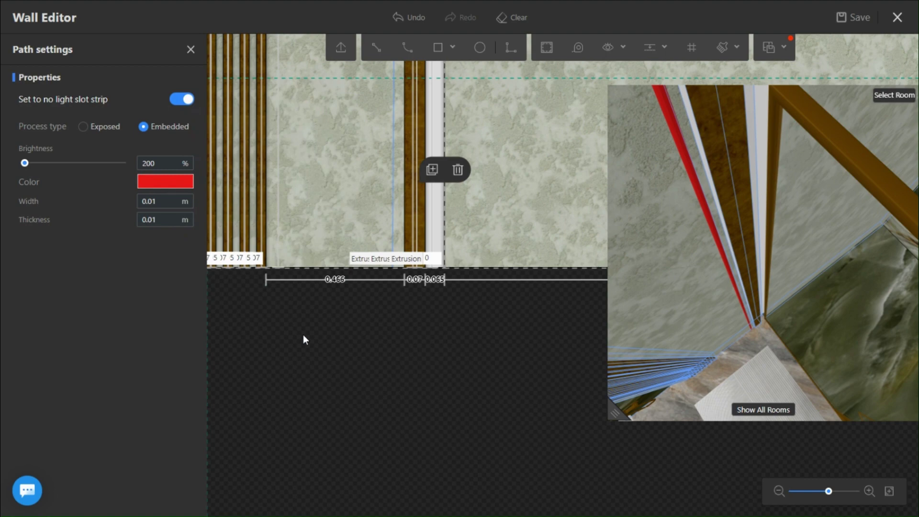
{"action": "mouse_move", "coordinate": [719, 252]}
{"action": "middle_mouse_down"}
{"action": "mouse_move", "coordinate": [670, 297]}
{"action": "mouse_move", "coordinate": [568, 189]}
{"action": "middle_mouse_up"}
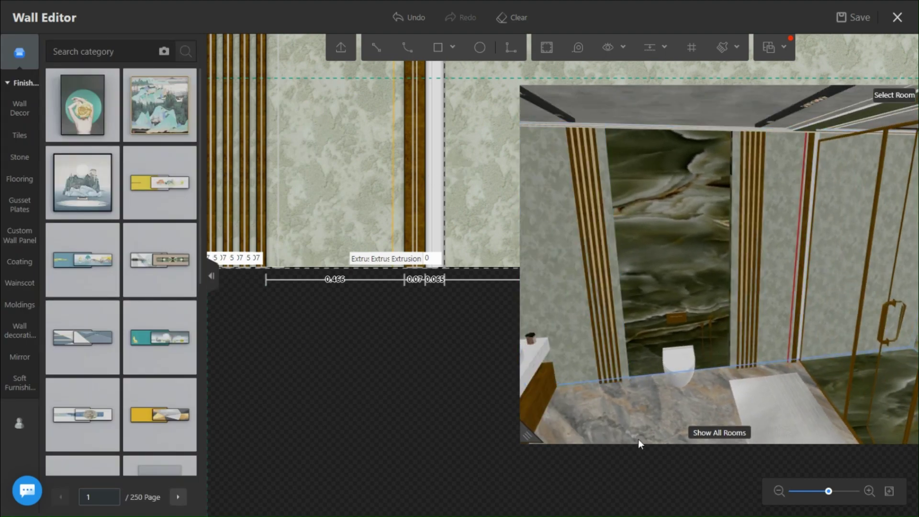
{"action": "middle_click_drag", "start_coordinate": [575, 407], "coordinate": [721, 294]}
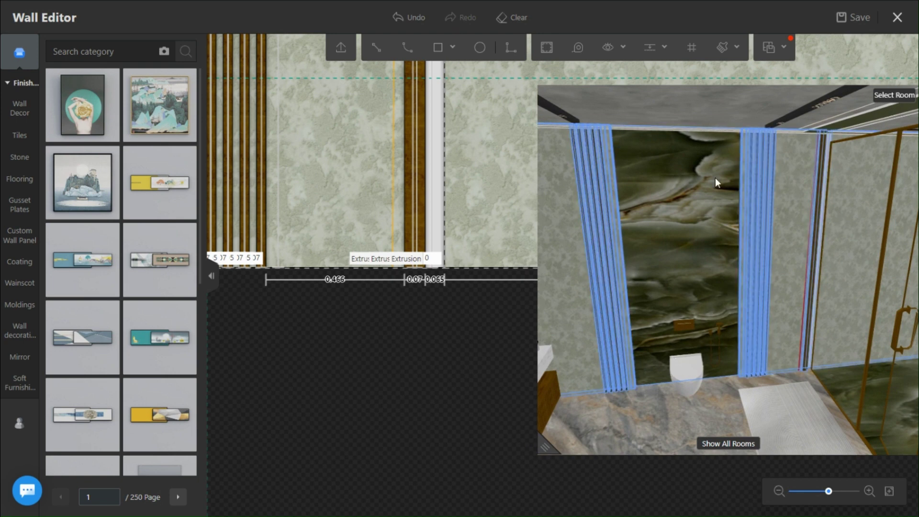
{"action": "scroll", "coordinate": [411, 170], "scroll_direction": "down", "scroll_amount": 2}
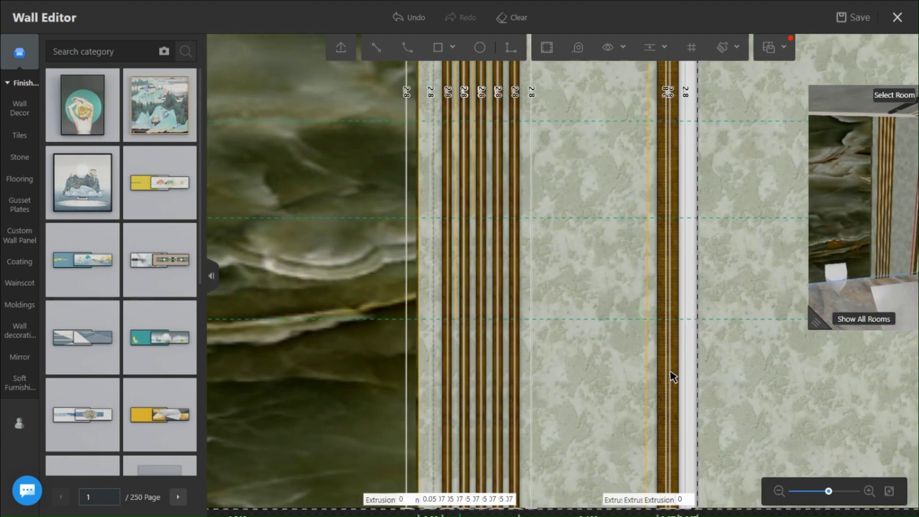
{"action": "scroll", "coordinate": [503, 252], "scroll_direction": "down", "scroll_amount": 2}
{"action": "scroll", "coordinate": [578, 317], "scroll_direction": "down", "scroll_amount": 1}
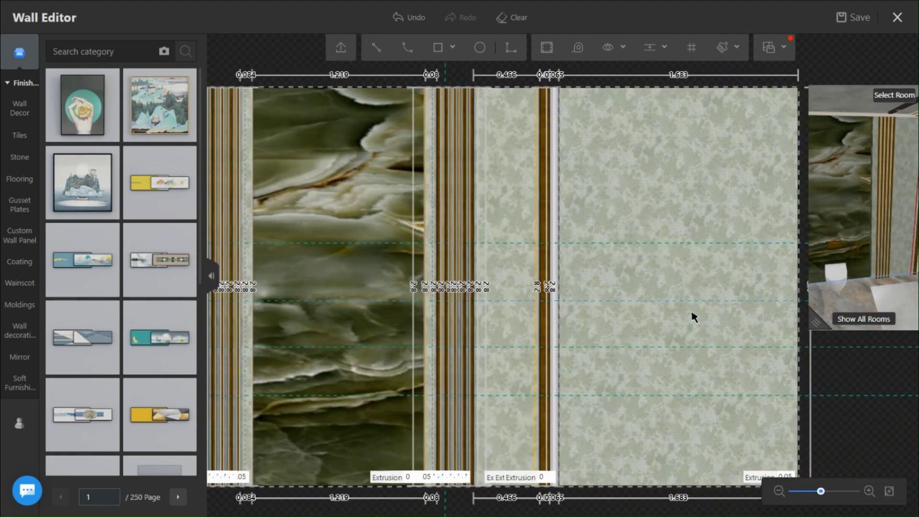
Step: Give the narrow pale strip beside the brown band a 0.07 extrusion
{"action": "middle_click_drag", "start_coordinate": [693, 317], "coordinate": [667, 278]}
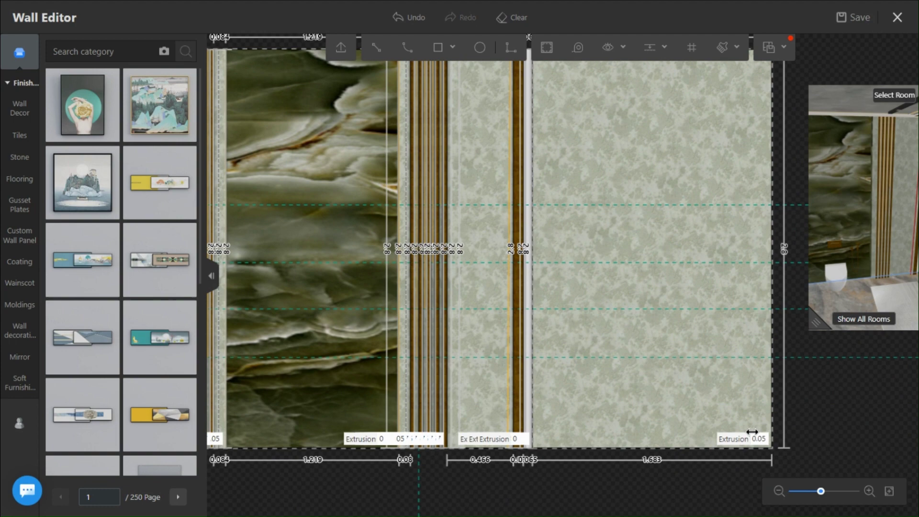
{"action": "scroll", "coordinate": [532, 437], "scroll_direction": "up", "scroll_amount": 3}
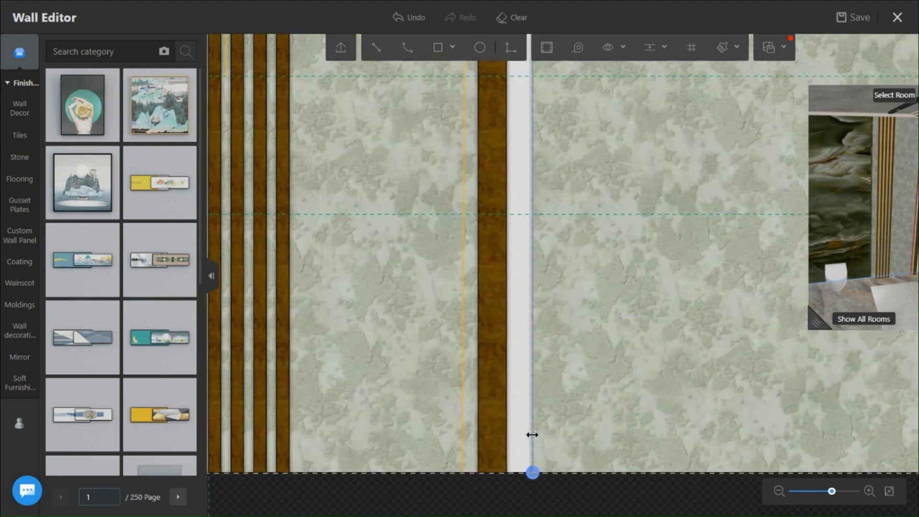
{"action": "scroll", "coordinate": [560, 452], "scroll_direction": "up", "scroll_amount": 2}
{"action": "scroll", "coordinate": [503, 403], "scroll_direction": "up", "scroll_amount": 2}
{"action": "left_click", "coordinate": [576, 464]}
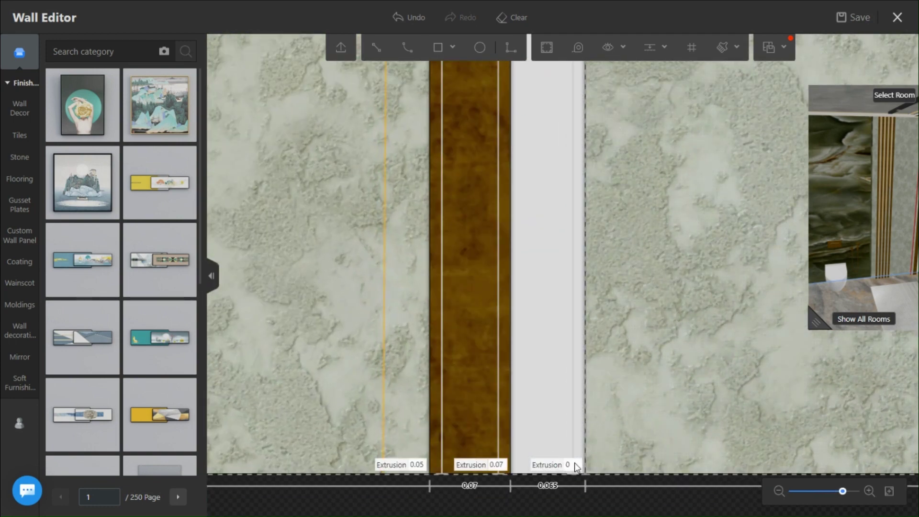
{"action": "left_click", "coordinate": [833, 507]}
Step: Enlarge the 3D preview, orbit to check the raised strips, and return to the flat elevation
{"action": "left_click", "coordinate": [833, 294]}
{"action": "mouse_move", "coordinate": [790, 302]}
{"action": "left_mouse_down"}
{"action": "mouse_move", "coordinate": [537, 221]}
{"action": "mouse_move", "coordinate": [567, 164]}
{"action": "left_mouse_up"}
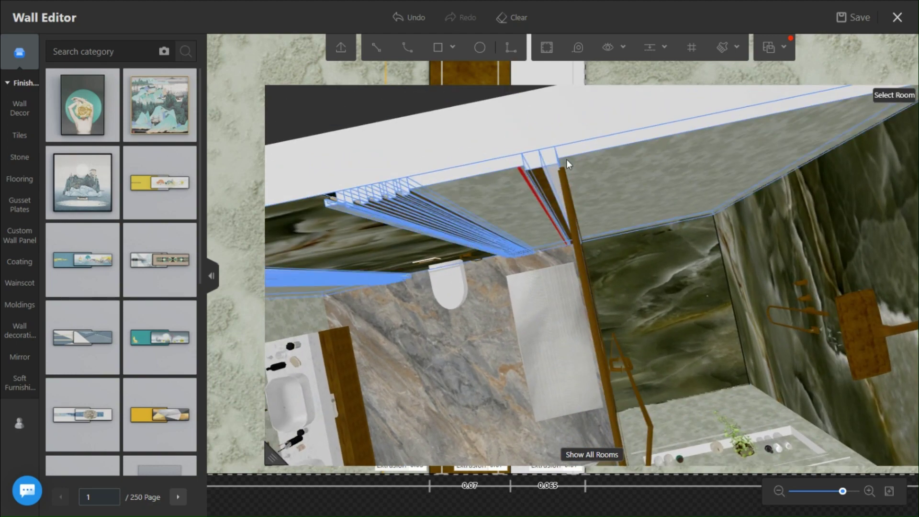
{"action": "left_click_drag", "start_coordinate": [623, 186], "coordinate": [603, 167]}
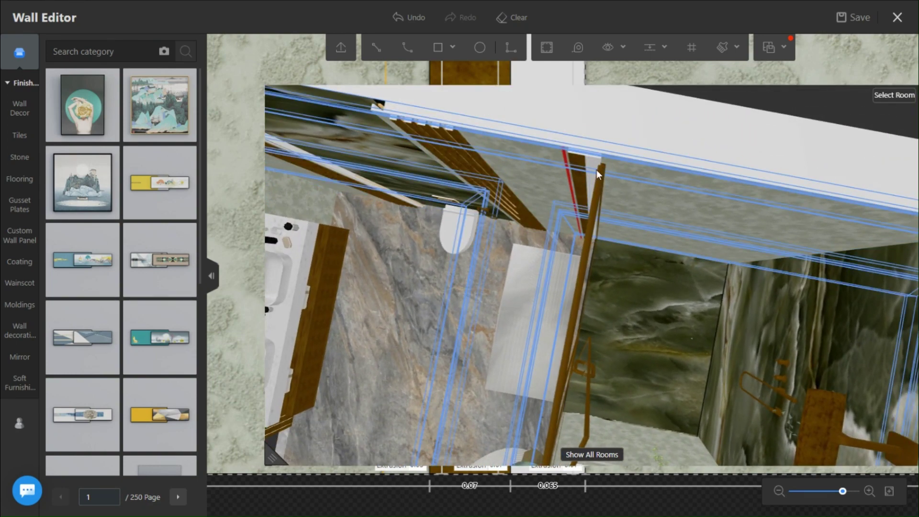
{"action": "left_click", "coordinate": [599, 175]}
{"action": "scroll", "coordinate": [516, 338], "scroll_direction": "up", "scroll_amount": 3}
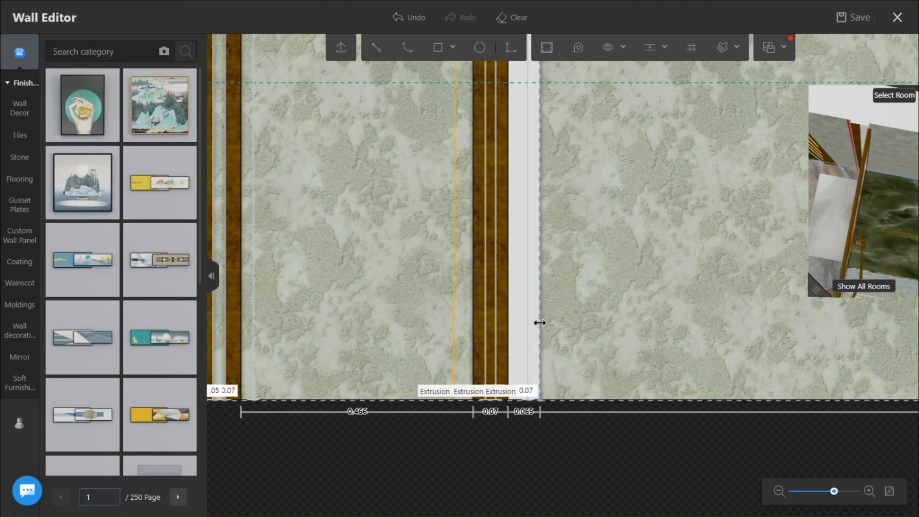
Step: Turn on an internal light strip for the wall's moulding line and view it lit in 3D
{"action": "left_click", "coordinate": [540, 323]}
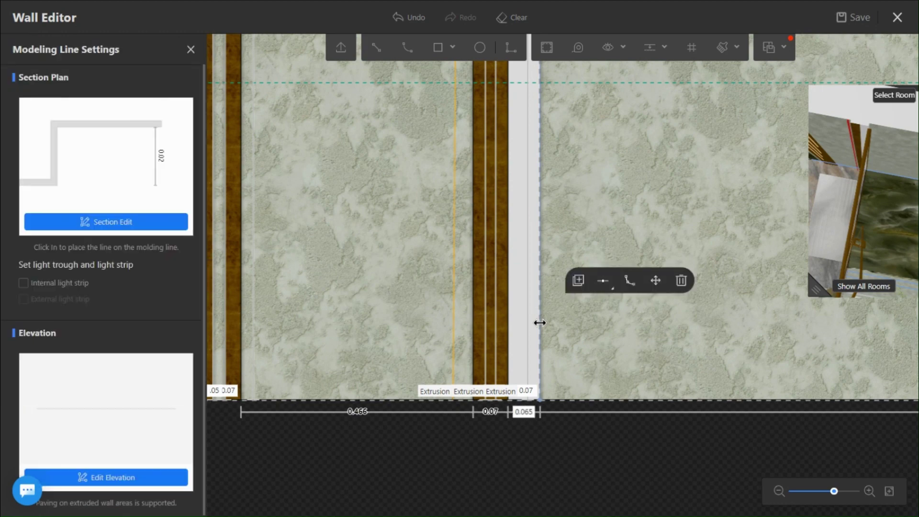
{"action": "left_click", "coordinate": [24, 283]}
{"action": "left_click", "coordinate": [817, 287]}
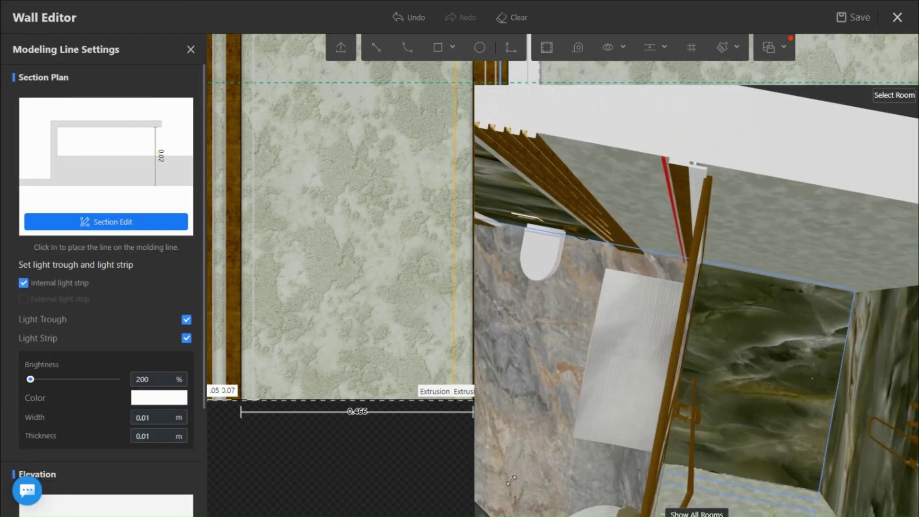
{"action": "mouse_move", "coordinate": [762, 127]}
{"action": "left_mouse_down"}
{"action": "mouse_move", "coordinate": [709, 279]}
{"action": "mouse_move", "coordinate": [682, 160]}
{"action": "mouse_move", "coordinate": [824, 318]}
{"action": "left_mouse_up"}
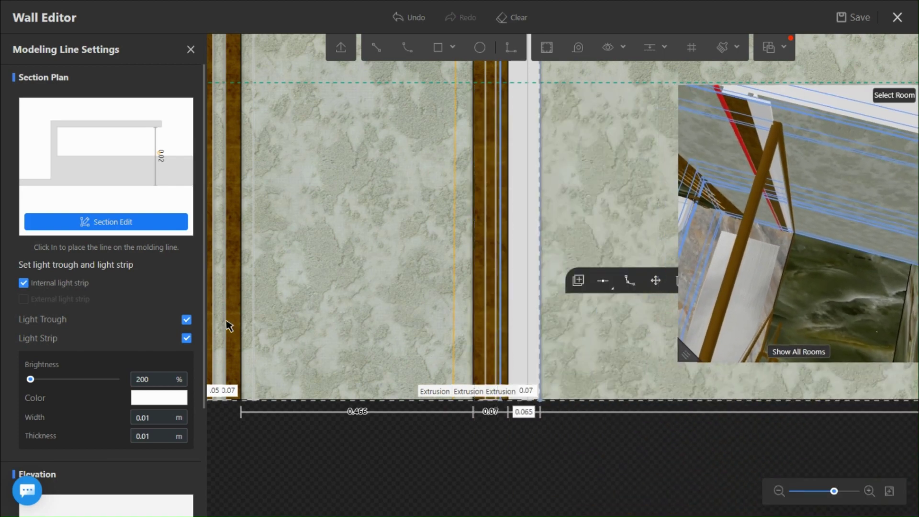
Step: Shift the moulding light strip's colour to green and orbit to view the green light
{"action": "left_click", "coordinate": [158, 398]}
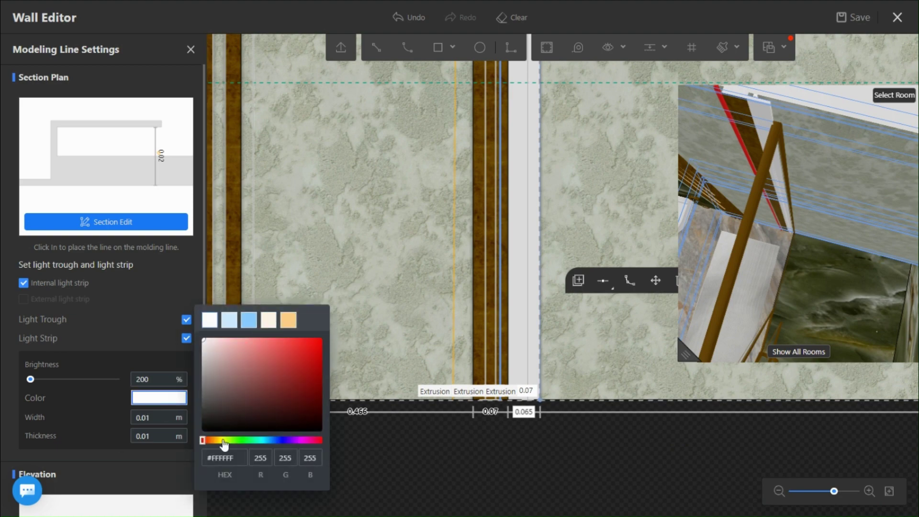
{"action": "left_click_drag", "start_coordinate": [224, 442], "coordinate": [239, 441]}
{"action": "left_click_drag", "start_coordinate": [790, 216], "coordinate": [665, 343]}
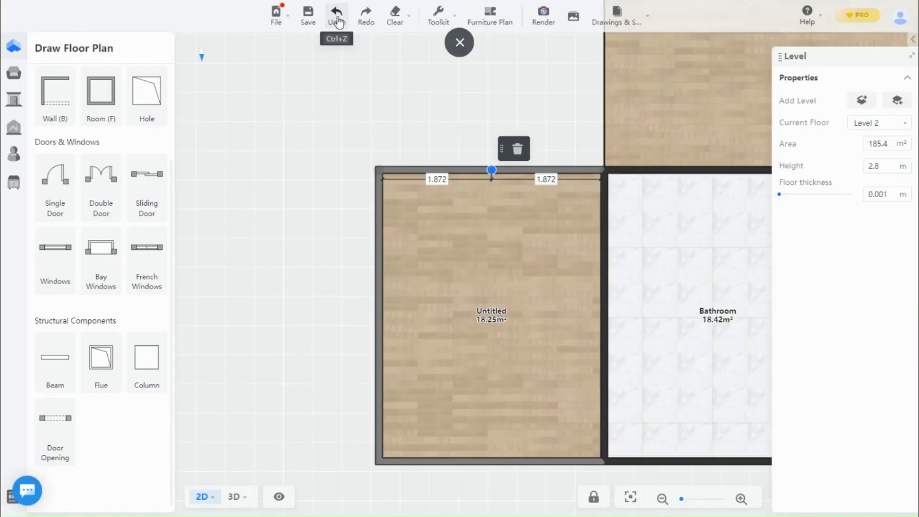
Step: Split the Untitled room's top and left walls in half and turn the upper left segment into a curve
{"action": "left_click", "coordinate": [338, 16]}
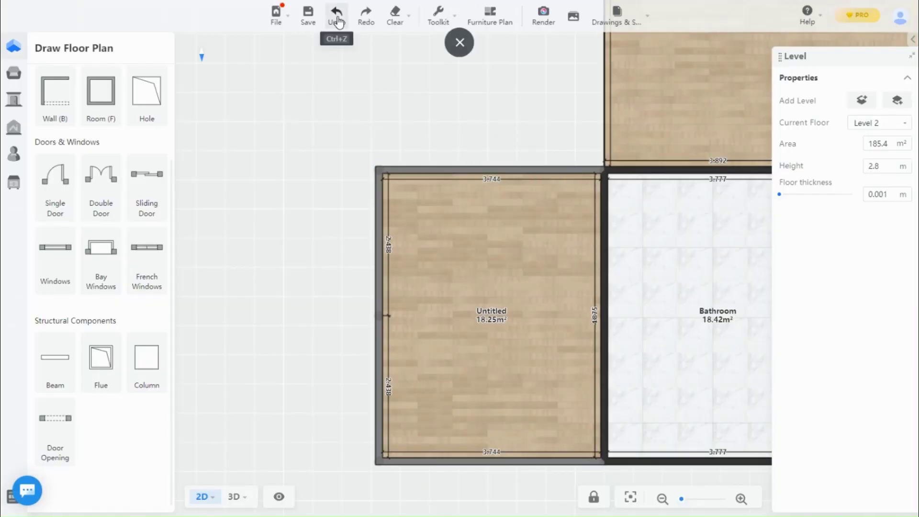
{"action": "left_click", "coordinate": [460, 171]}
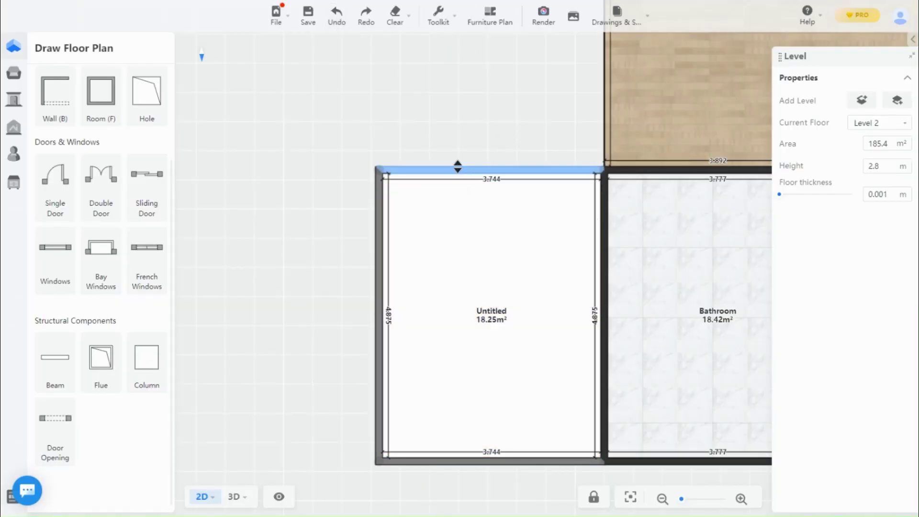
{"action": "left_click", "coordinate": [660, 149]}
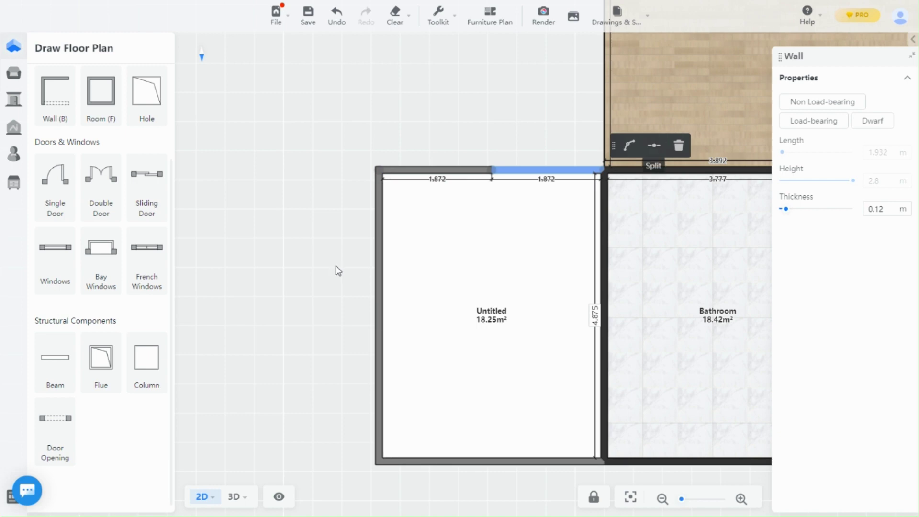
{"action": "left_click", "coordinate": [381, 253]}
{"action": "left_click", "coordinate": [434, 154]}
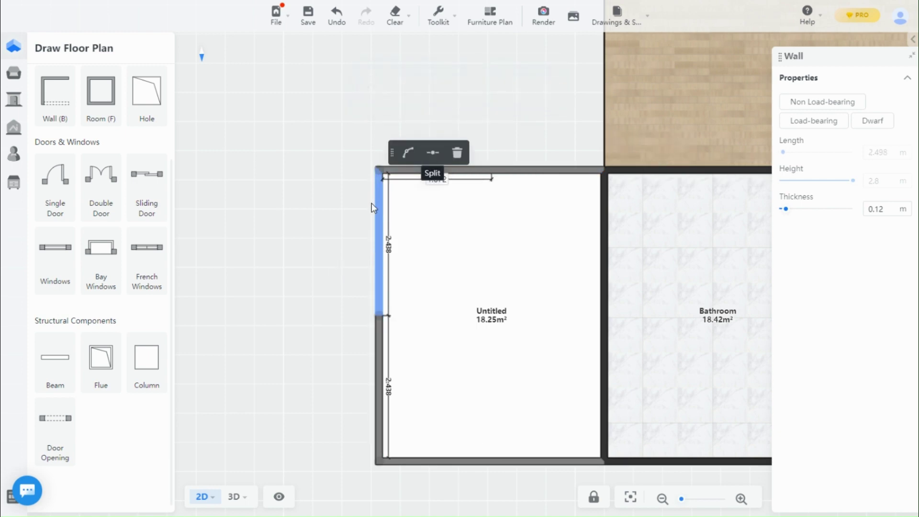
{"action": "left_click", "coordinate": [410, 154]}
Step: Delete the top wall's left half, join the curved wall to the top wall and bend it into a rounded curve
{"action": "left_click", "coordinate": [430, 170]}
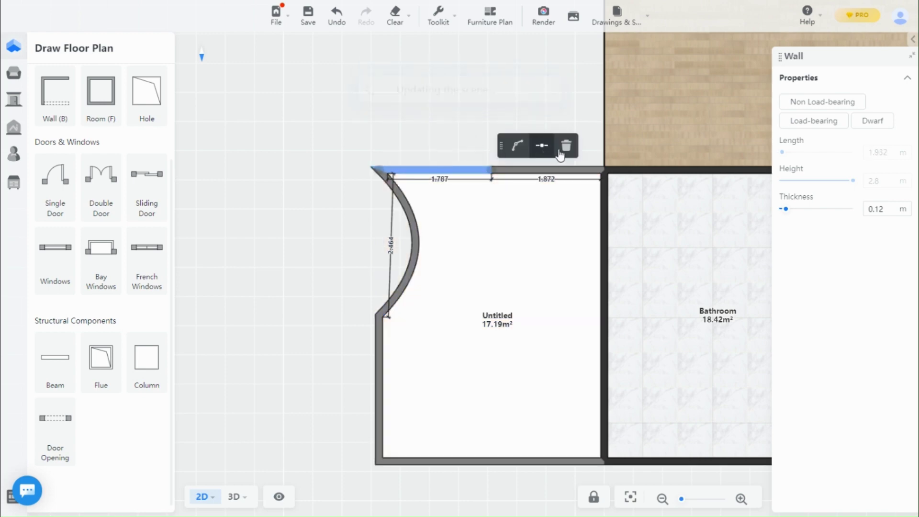
{"action": "left_click", "coordinate": [566, 147]}
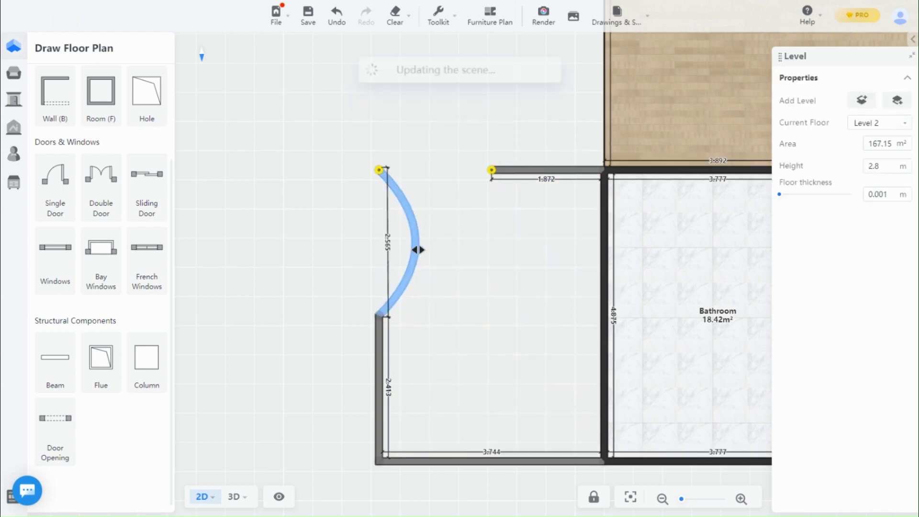
{"action": "left_click_drag", "start_coordinate": [379, 171], "coordinate": [491, 171]}
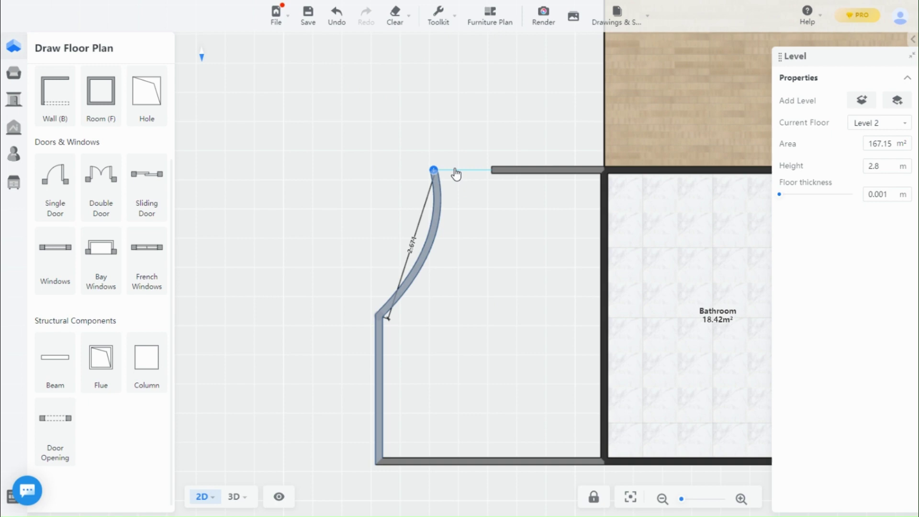
{"action": "left_click", "coordinate": [446, 237]}
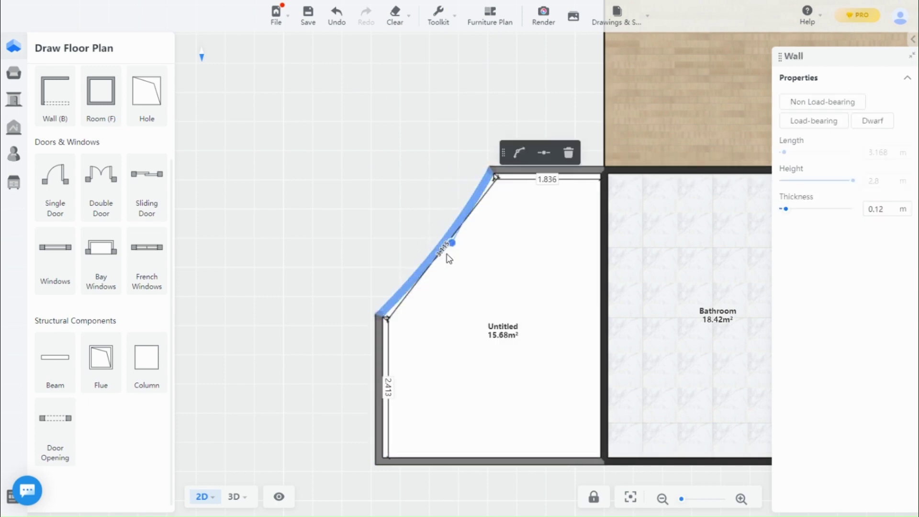
{"action": "left_click_drag", "start_coordinate": [435, 223], "coordinate": [362, 153]}
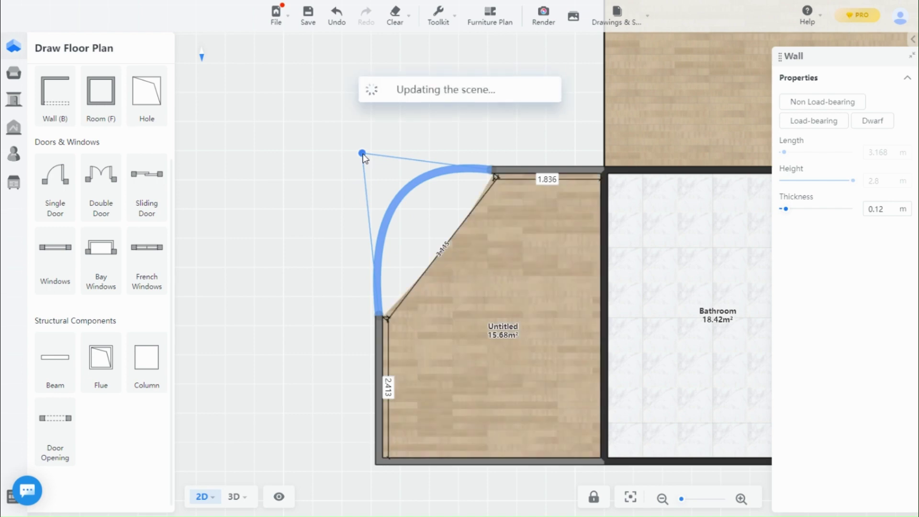
{"action": "left_click_drag", "start_coordinate": [362, 153], "coordinate": [377, 155]}
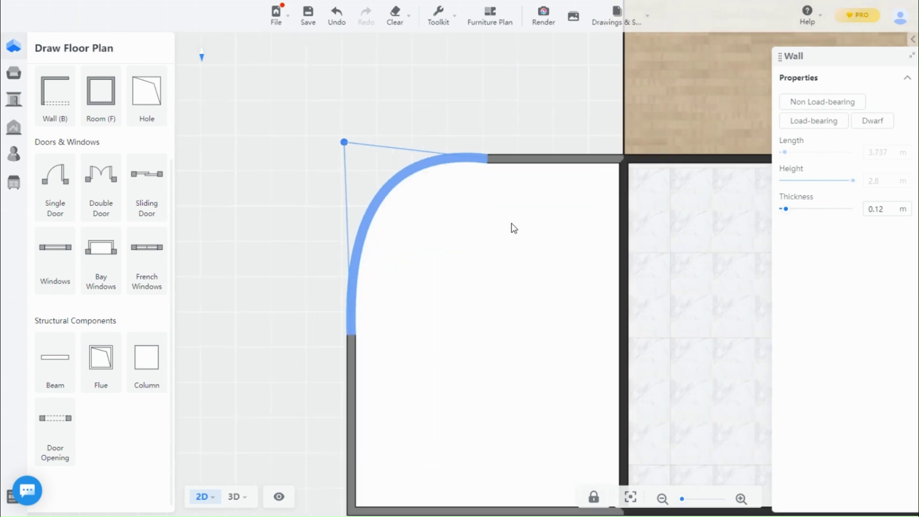
{"action": "scroll", "coordinate": [375, 160], "scroll_direction": "up", "scroll_amount": 3}
Step: Move the curve's top end along the top wall and reshape it into a smooth rounded corner
{"action": "left_click", "coordinate": [478, 120]}
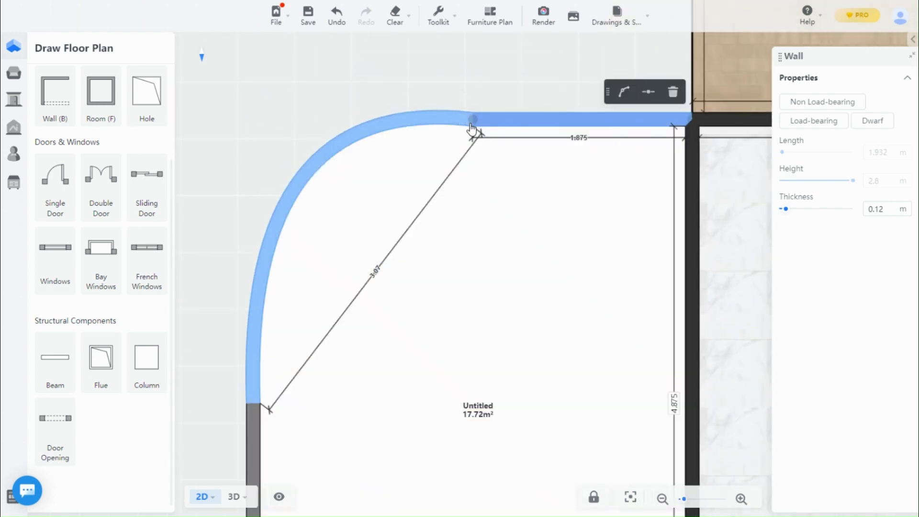
{"action": "left_click_drag", "start_coordinate": [471, 122], "coordinate": [421, 117]}
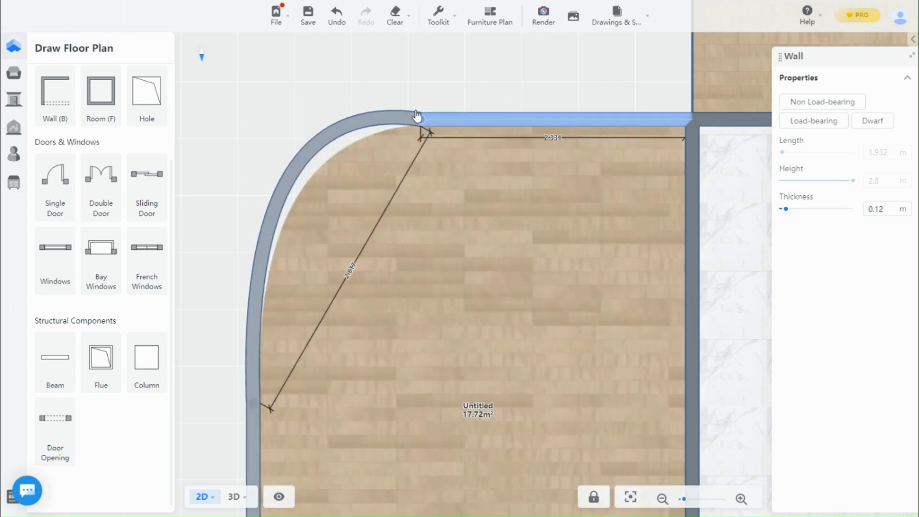
{"action": "left_click", "coordinate": [345, 125]}
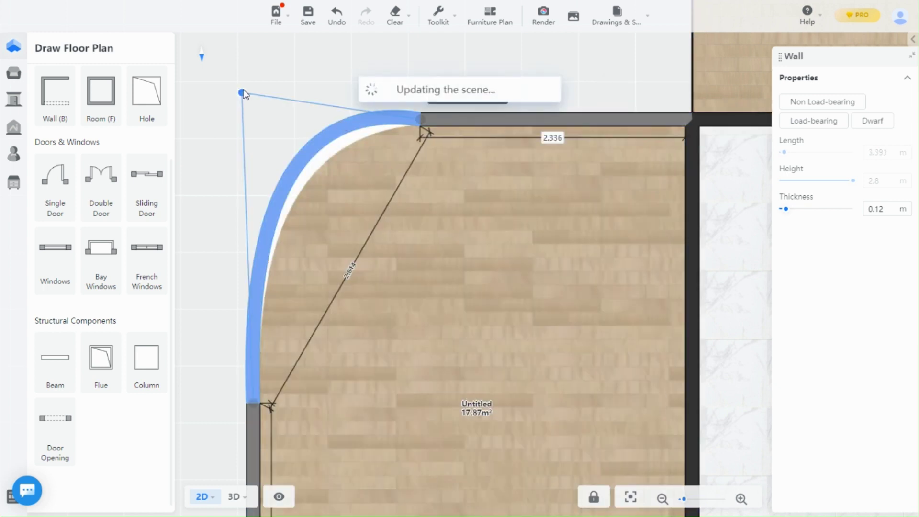
{"action": "mouse_move", "coordinate": [242, 93]}
{"action": "left_mouse_down"}
{"action": "mouse_move", "coordinate": [217, 130]}
{"action": "mouse_move", "coordinate": [234, 87]}
{"action": "left_mouse_up"}
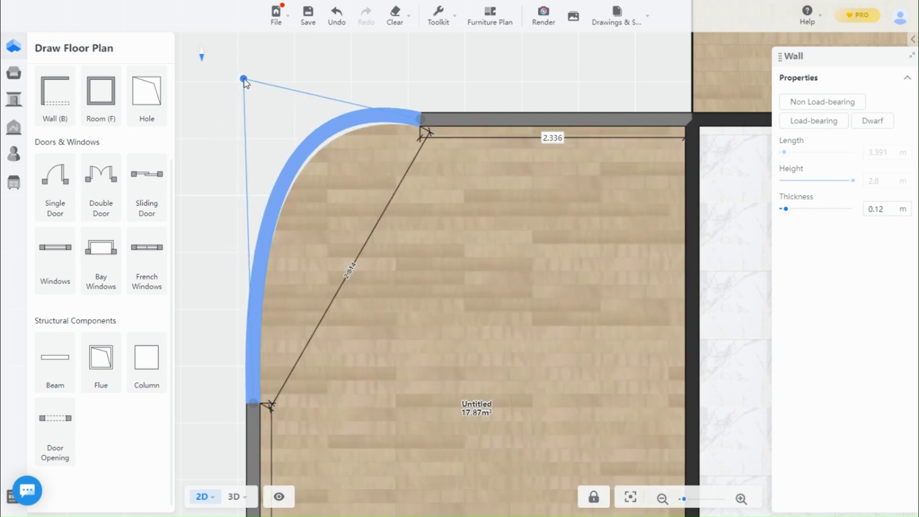
{"action": "left_click_drag", "start_coordinate": [234, 87], "coordinate": [240, 115]}
{"action": "scroll", "coordinate": [407, 329], "scroll_direction": "down", "scroll_amount": 3}
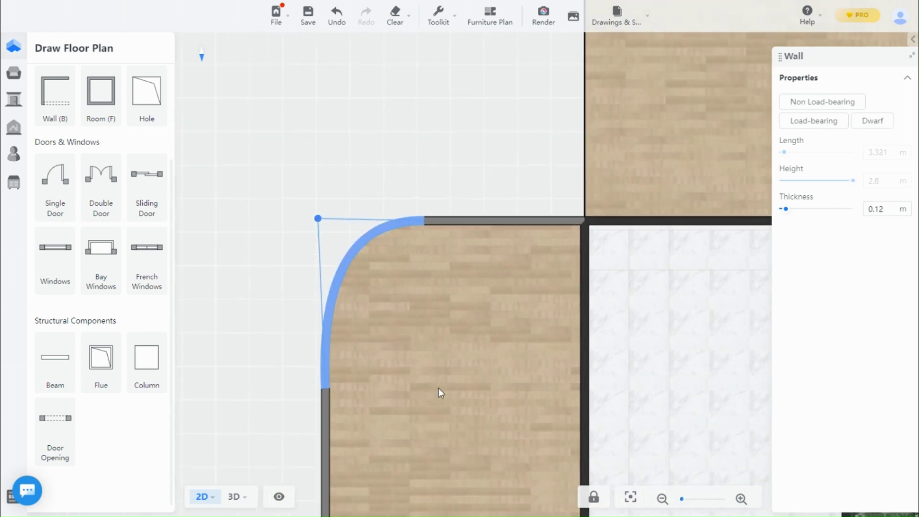
{"action": "left_click", "coordinate": [288, 345]}
{"action": "scroll", "coordinate": [255, 355], "scroll_direction": "down", "scroll_amount": 2}
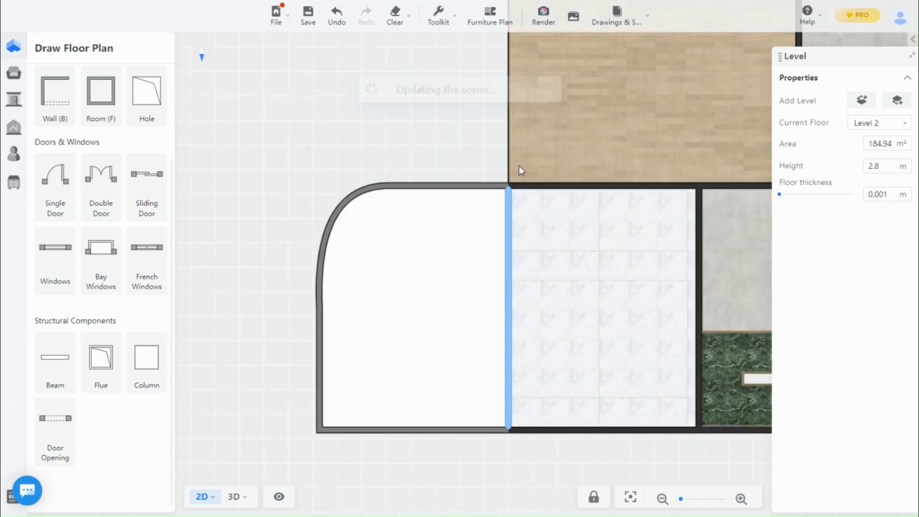
{"action": "left_click_drag", "start_coordinate": [394, 393], "coordinate": [417, 350]}
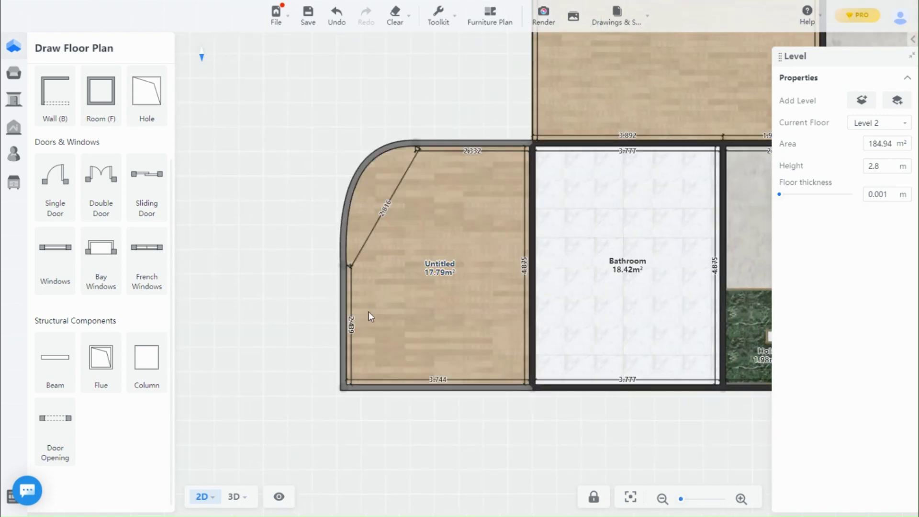
Step: Draw a short partition wall jutting from the curved room's left wall into the room
{"action": "left_click", "coordinate": [67, 108]}
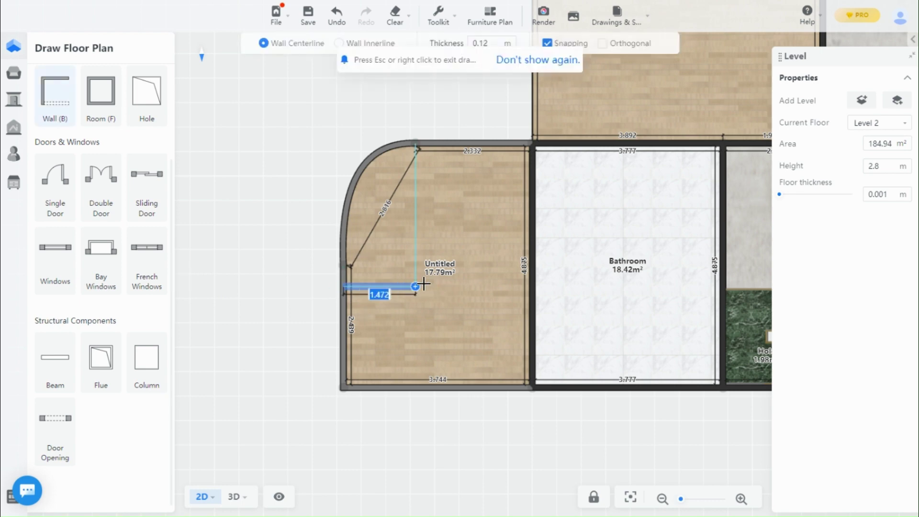
{"action": "scroll", "coordinate": [425, 286], "scroll_direction": "up", "scroll_amount": 1}
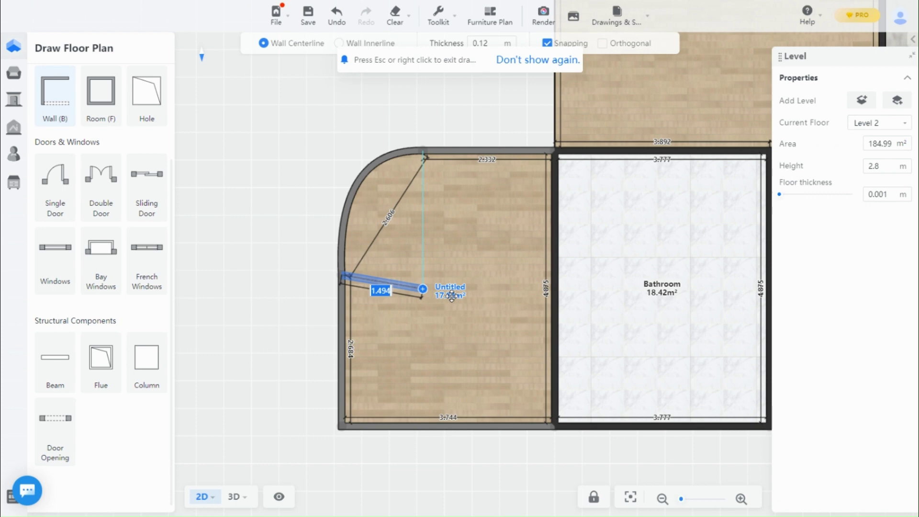
{"action": "left_click", "coordinate": [424, 277]}
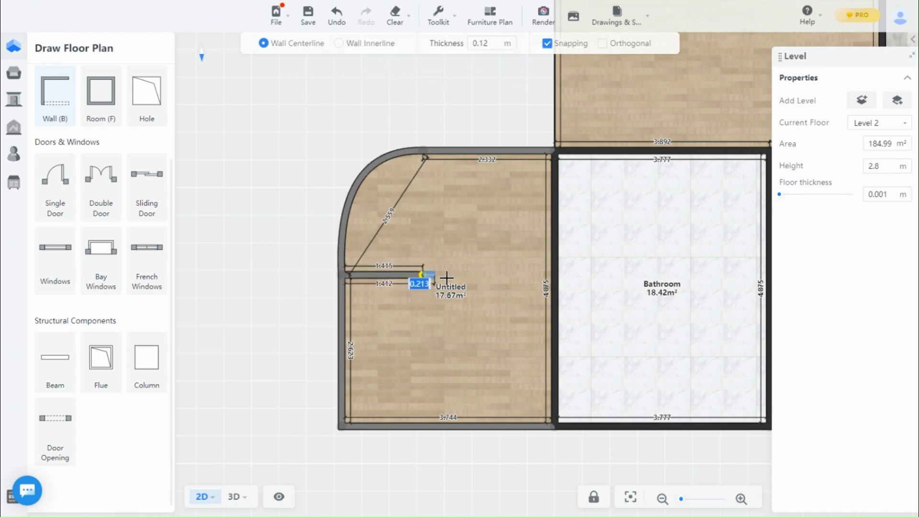
{"action": "right_click", "coordinate": [416, 383]}
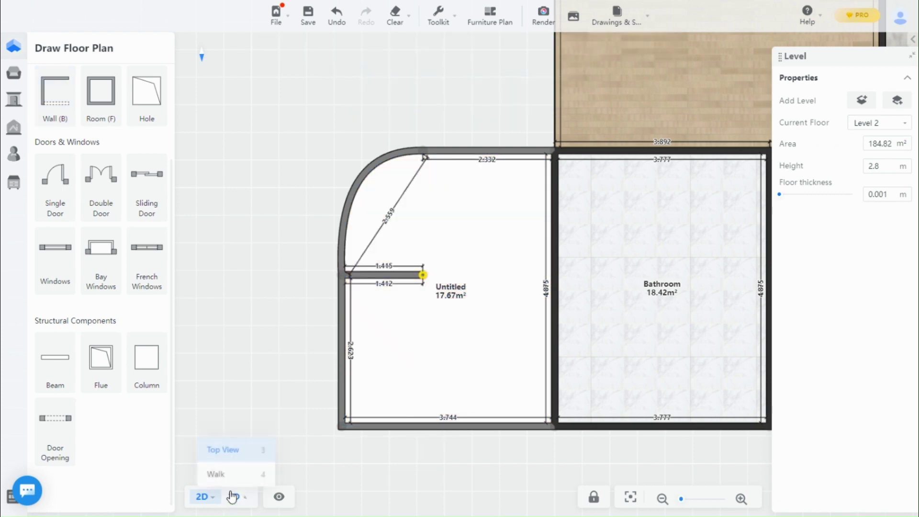
Step: Switch to the 3D view and orbit around the curved room to look it over
{"action": "key", "text": "3"}
{"action": "scroll", "coordinate": [438, 241], "scroll_direction": "up", "scroll_amount": 3}
{"action": "scroll", "coordinate": [460, 238], "scroll_direction": "up", "scroll_amount": 3}
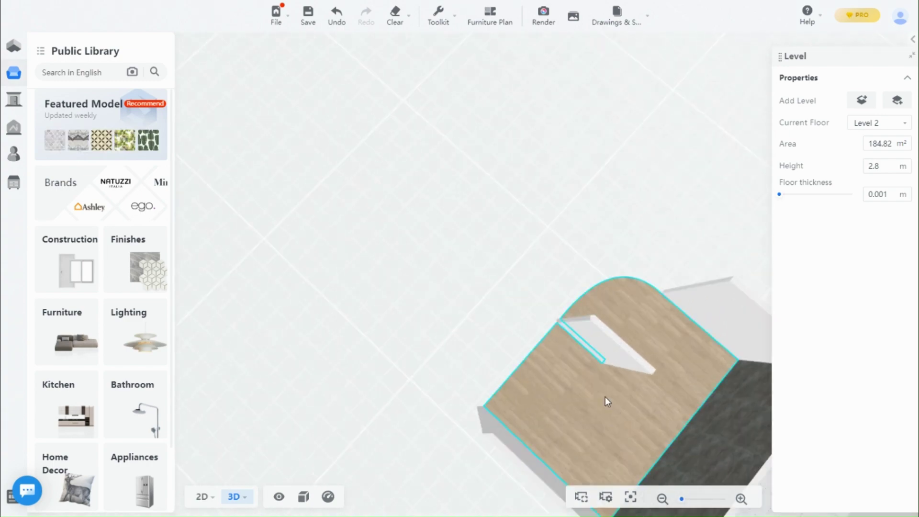
{"action": "scroll", "coordinate": [471, 231], "scroll_direction": "up", "scroll_amount": 3}
{"action": "right_click_drag", "start_coordinate": [471, 231], "coordinate": [532, 338]}
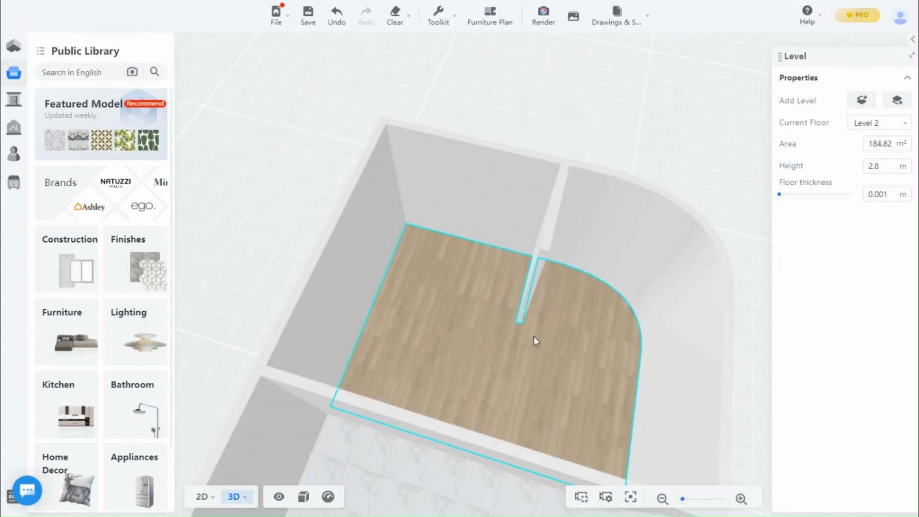
{"action": "right_click_drag", "start_coordinate": [506, 413], "coordinate": [334, 235]}
{"action": "mouse_move", "coordinate": [311, 384]}
{"action": "right_mouse_down"}
{"action": "mouse_move", "coordinate": [502, 231]}
{"action": "mouse_move", "coordinate": [274, 252]}
{"action": "right_mouse_up"}
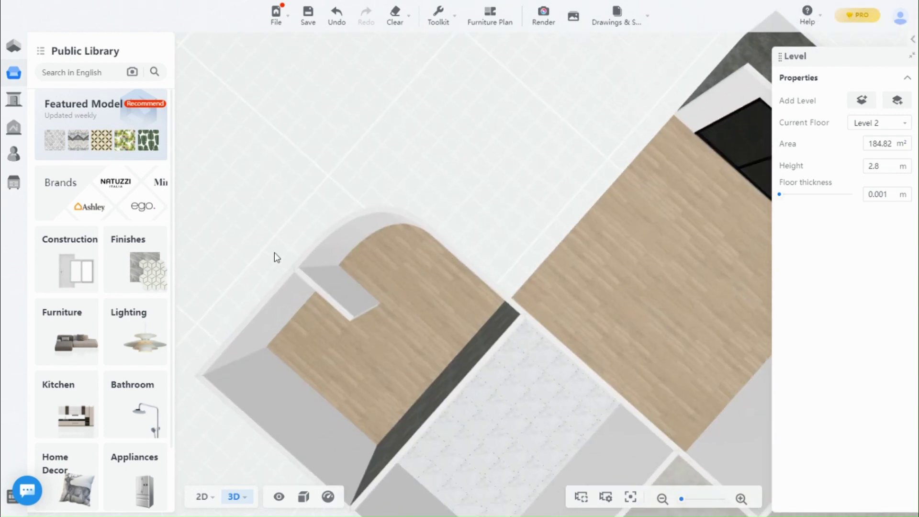
{"action": "scroll", "coordinate": [403, 346], "scroll_direction": "up", "scroll_amount": 4}
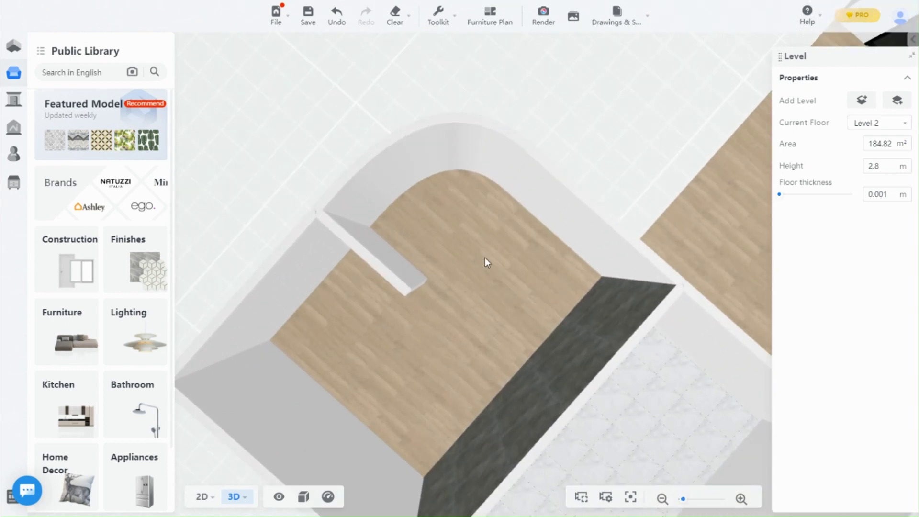
{"action": "mouse_move", "coordinate": [13, 101]}
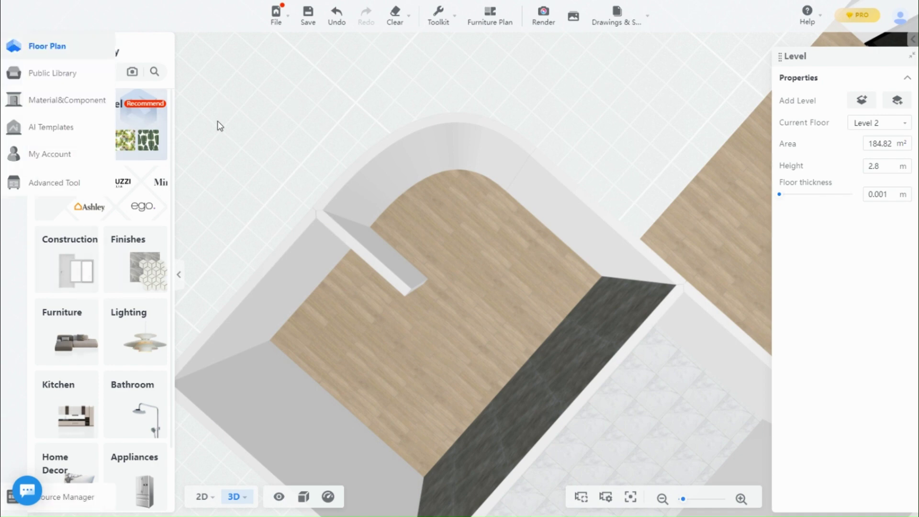
Step: Place a window on the curved wall above the partition and view it in 3D
{"action": "left_click", "coordinate": [46, 46]}
{"action": "scroll", "coordinate": [431, 324], "scroll_direction": "up", "scroll_amount": 2}
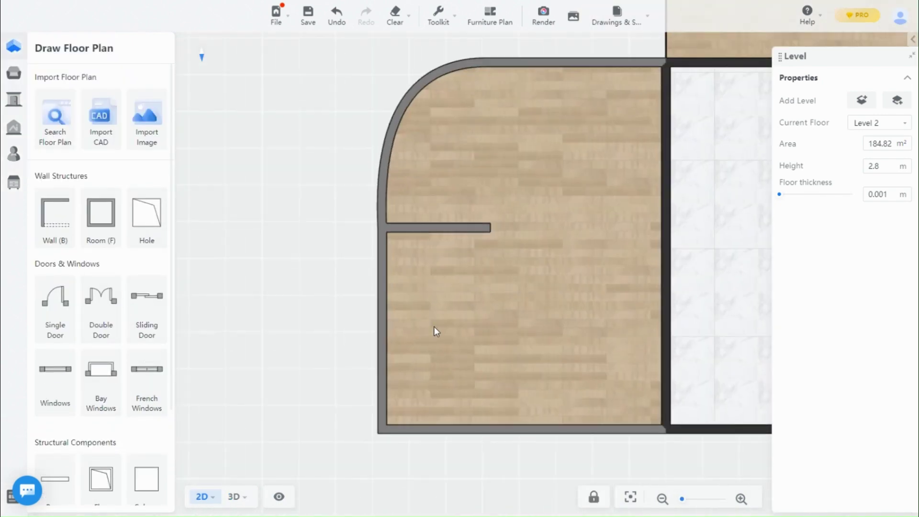
{"action": "scroll", "coordinate": [434, 326], "scroll_direction": "up", "scroll_amount": 2}
{"action": "scroll", "coordinate": [424, 373], "scroll_direction": "up", "scroll_amount": 2}
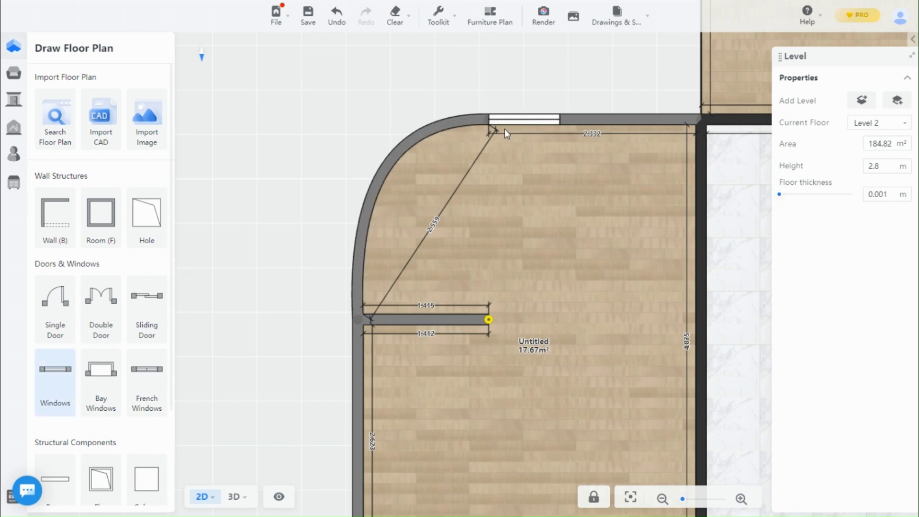
{"action": "left_click", "coordinate": [357, 274]}
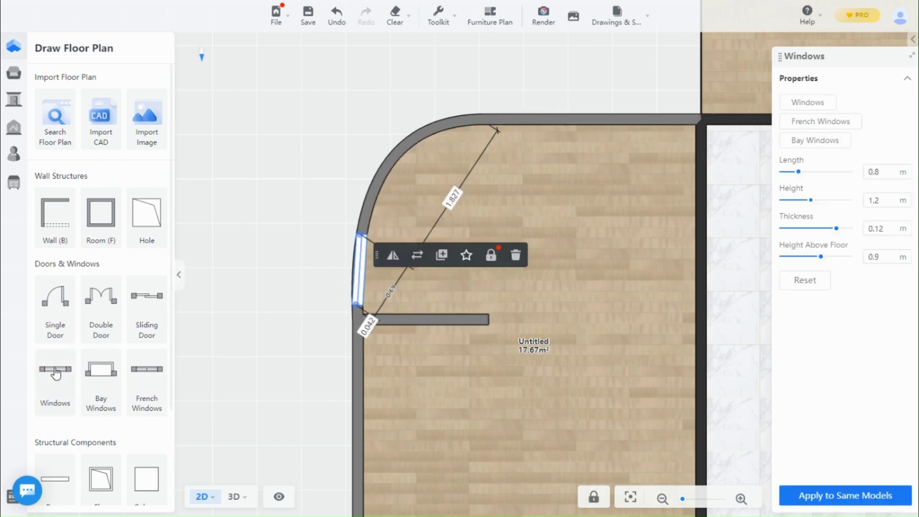
{"action": "left_click", "coordinate": [233, 496]}
{"action": "left_click", "coordinate": [230, 474]}
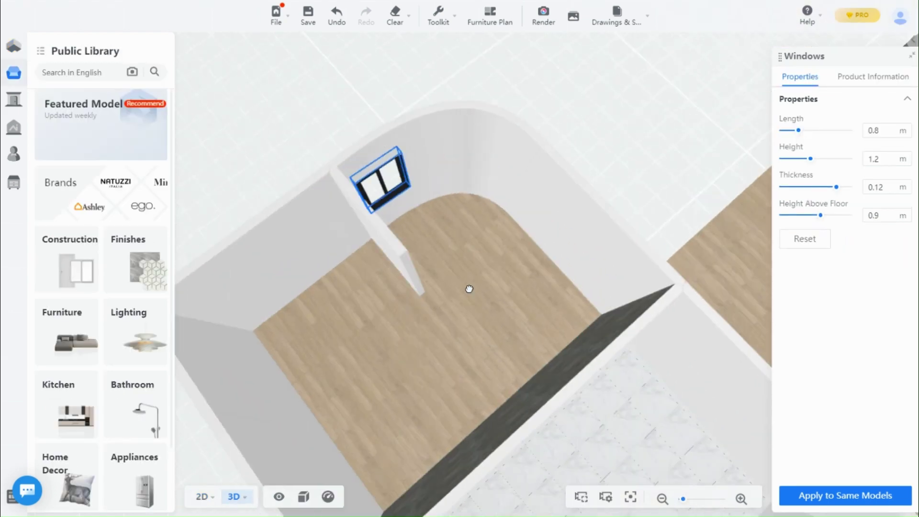
{"action": "left_click_drag", "start_coordinate": [534, 362], "coordinate": [475, 378]}
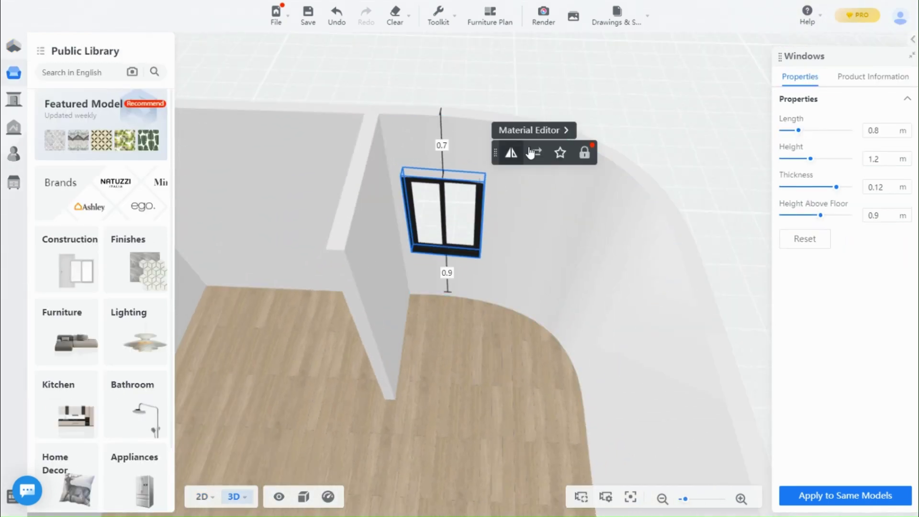
Step: Start replacing the new window from the saved-items catalog
{"action": "left_click", "coordinate": [536, 153]}
{"action": "left_click", "coordinate": [14, 155]}
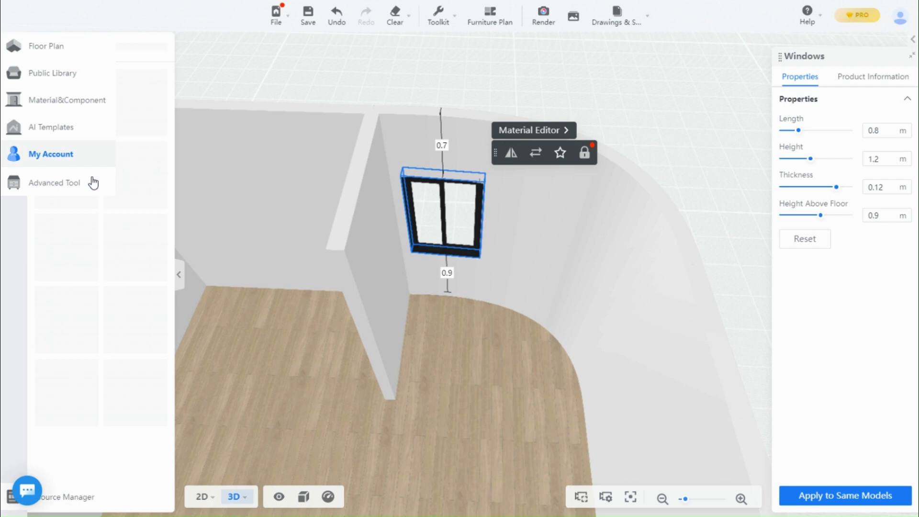
Step: Swap the curved-wall window for the favourited paned window model from View All
{"action": "left_click", "coordinate": [86, 136]}
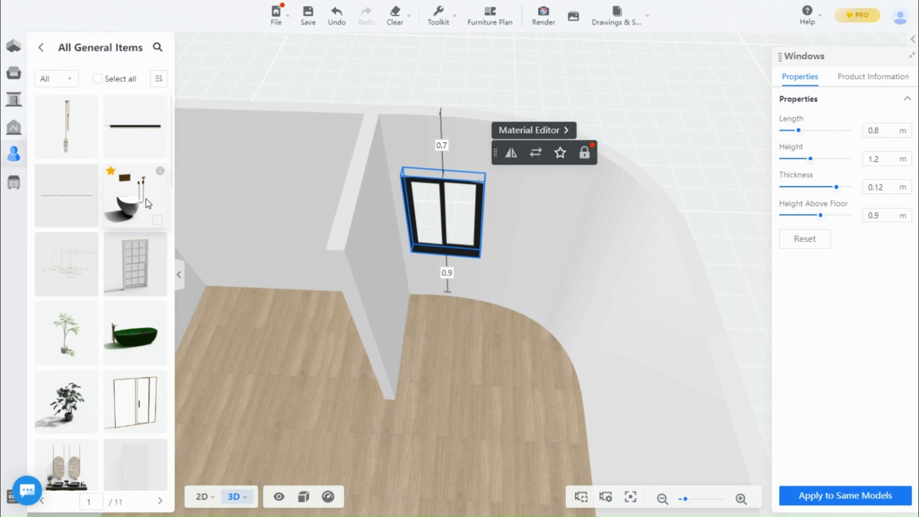
{"action": "scroll", "coordinate": [147, 204], "scroll_direction": "down", "scroll_amount": 3}
{"action": "scroll", "coordinate": [108, 287], "scroll_direction": "down", "scroll_amount": 3}
{"action": "scroll", "coordinate": [143, 415], "scroll_direction": "down", "scroll_amount": 3}
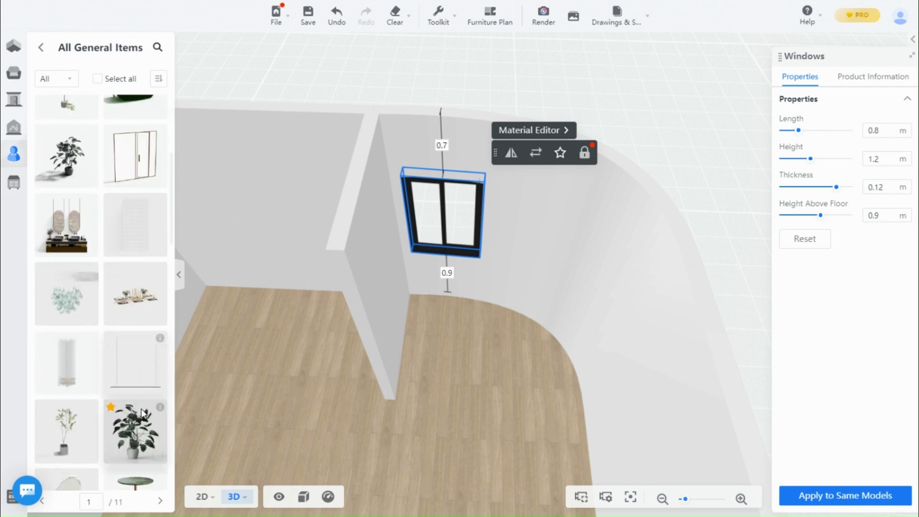
{"action": "scroll", "coordinate": [144, 415], "scroll_direction": "down", "scroll_amount": 3}
{"action": "scroll", "coordinate": [141, 409], "scroll_direction": "down", "scroll_amount": 3}
{"action": "scroll", "coordinate": [137, 407], "scroll_direction": "down", "scroll_amount": 3}
{"action": "scroll", "coordinate": [139, 410], "scroll_direction": "down", "scroll_amount": 3}
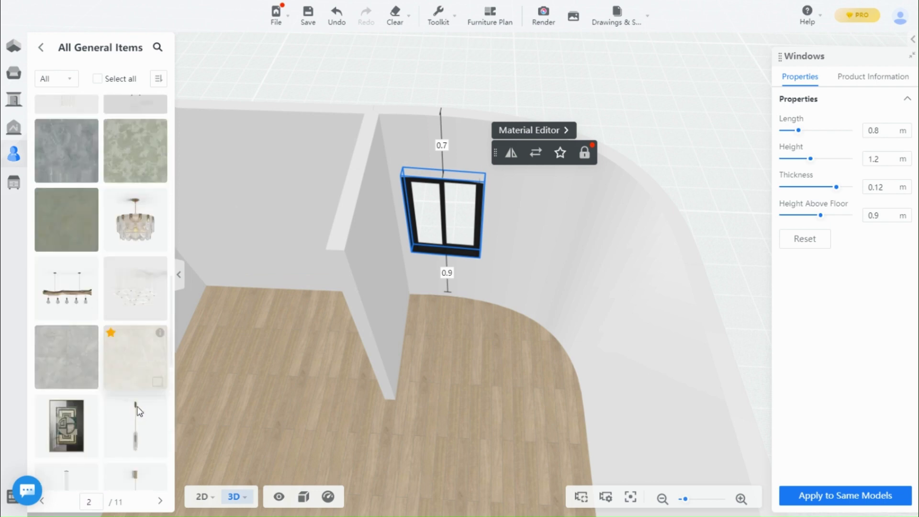
{"action": "scroll", "coordinate": [139, 410], "scroll_direction": "down", "scroll_amount": 3}
{"action": "scroll", "coordinate": [115, 366], "scroll_direction": "down", "scroll_amount": 3}
{"action": "scroll", "coordinate": [111, 363], "scroll_direction": "down", "scroll_amount": 3}
{"action": "scroll", "coordinate": [113, 358], "scroll_direction": "down", "scroll_amount": 3}
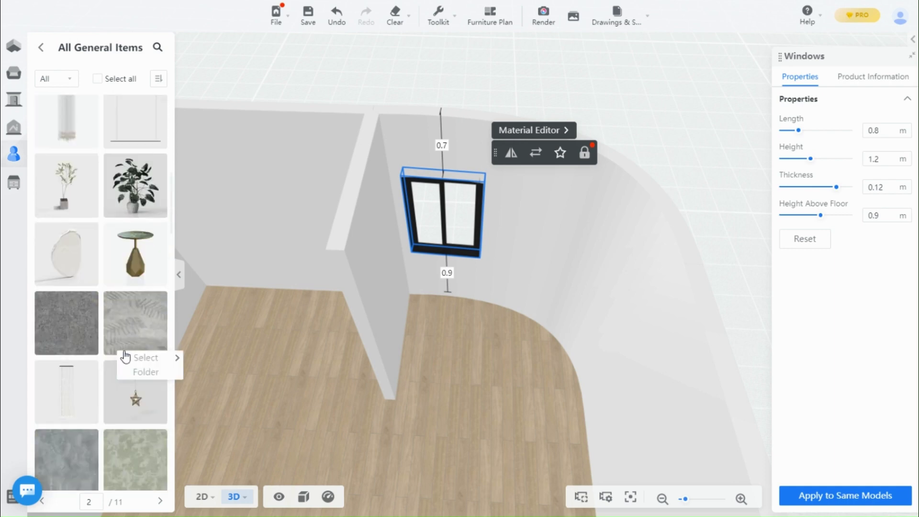
{"action": "scroll", "coordinate": [125, 357], "scroll_direction": "up", "scroll_amount": 5}
{"action": "scroll", "coordinate": [144, 252], "scroll_direction": "up", "scroll_amount": 3}
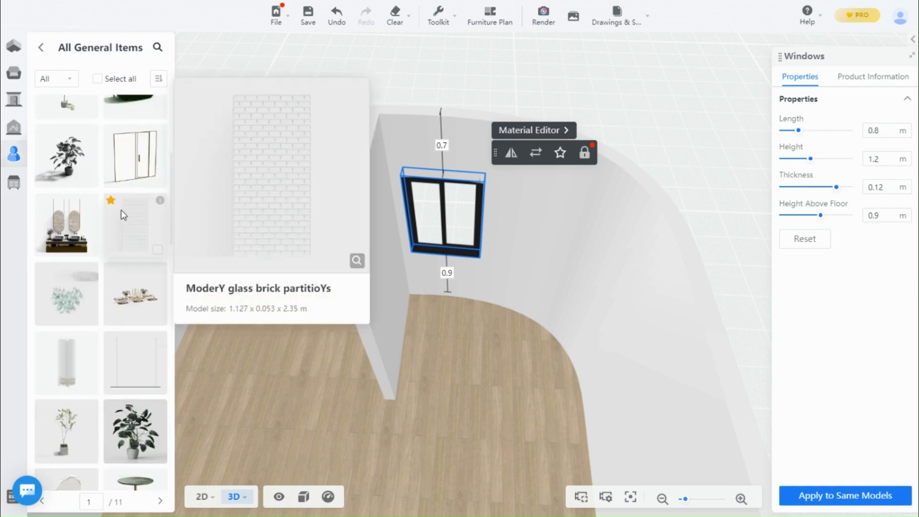
{"action": "scroll", "coordinate": [122, 214], "scroll_direction": "up", "scroll_amount": 3}
{"action": "left_click", "coordinate": [136, 264]}
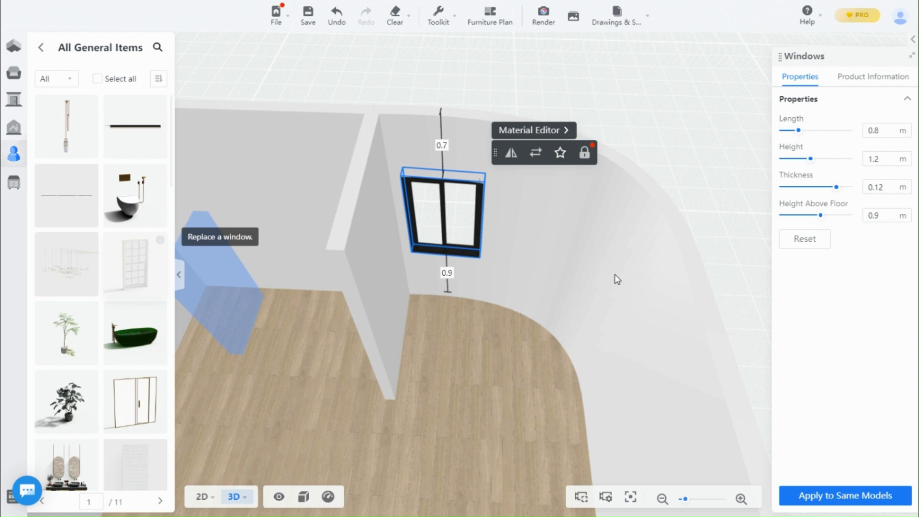
{"action": "left_click", "coordinate": [441, 211]}
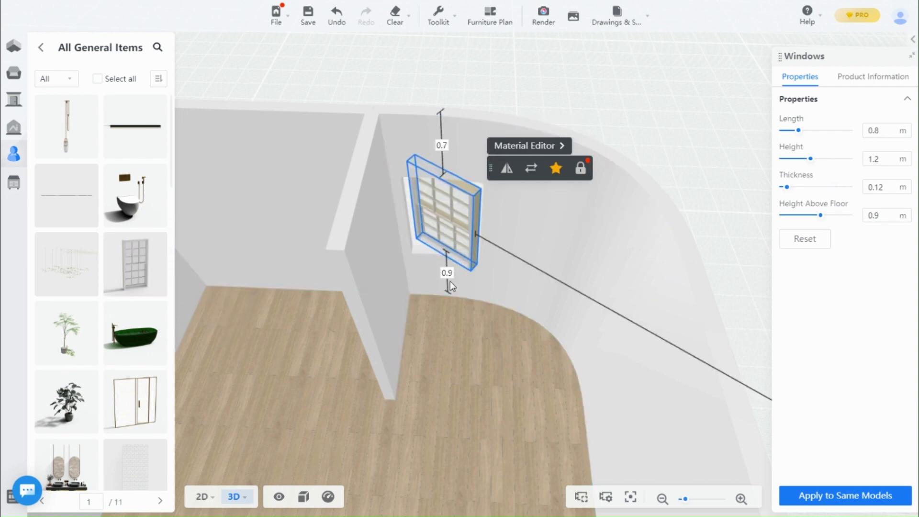
{"action": "right_click_drag", "start_coordinate": [451, 287], "coordinate": [467, 310]}
{"action": "left_click", "coordinate": [202, 496]}
{"action": "left_click", "coordinate": [187, 425]}
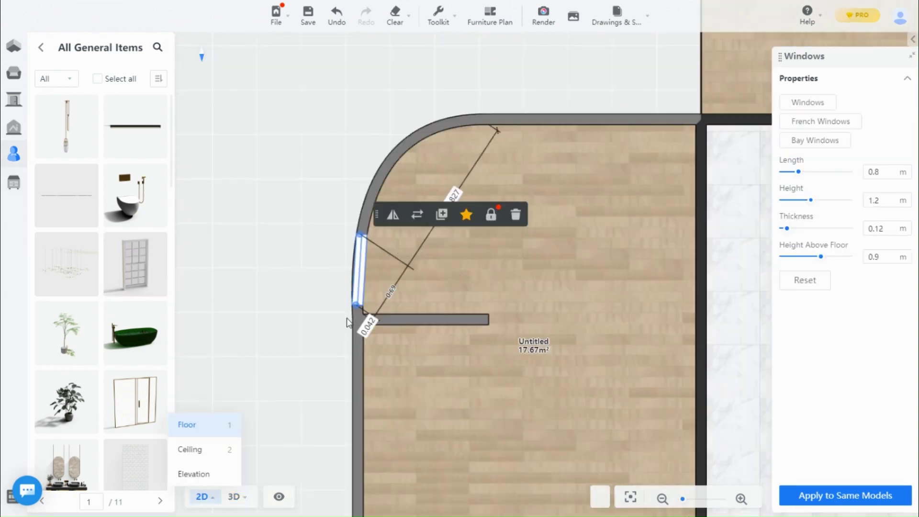
{"action": "scroll", "coordinate": [348, 322], "scroll_direction": "up", "scroll_amount": 1}
{"action": "left_click", "coordinate": [234, 497]}
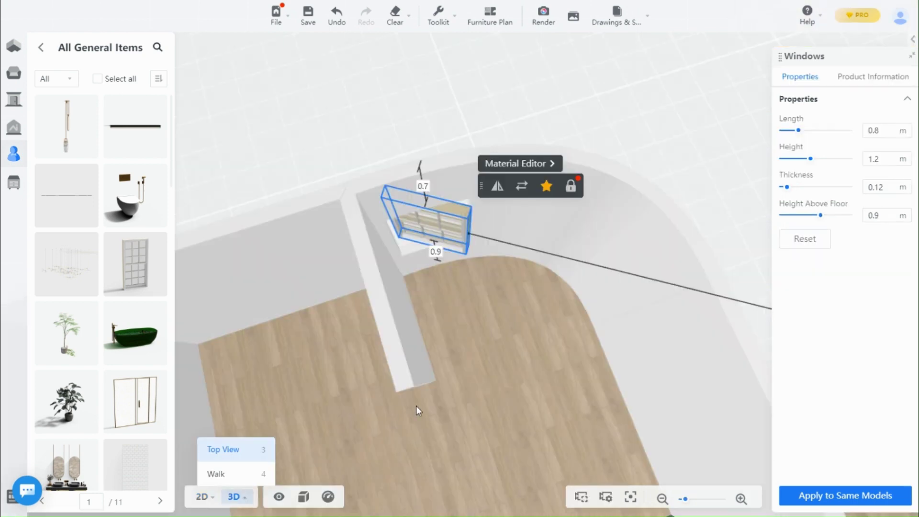
Step: Resize the paned window to 1.7 m high and 1.1 m long in Properties
{"action": "left_click", "coordinate": [487, 316]}
{"action": "right_click_drag", "start_coordinate": [459, 355], "coordinate": [432, 288]}
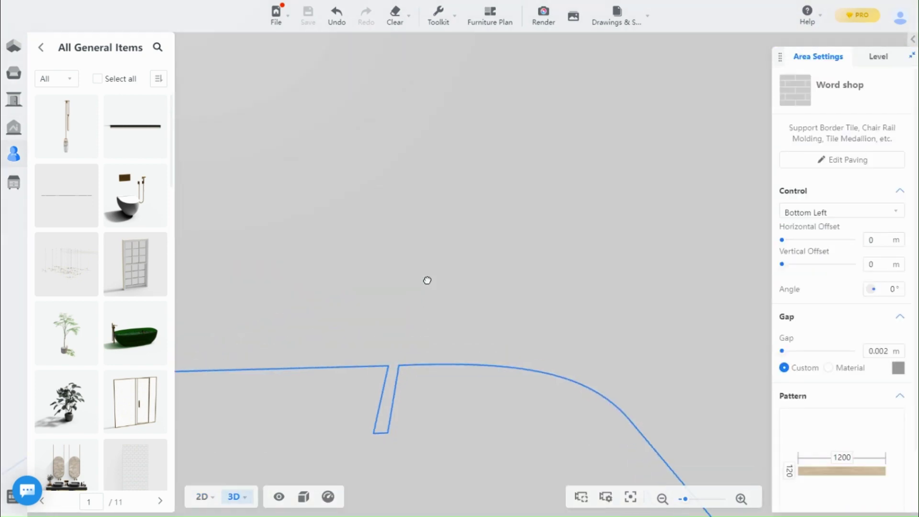
{"action": "left_click", "coordinate": [432, 201]}
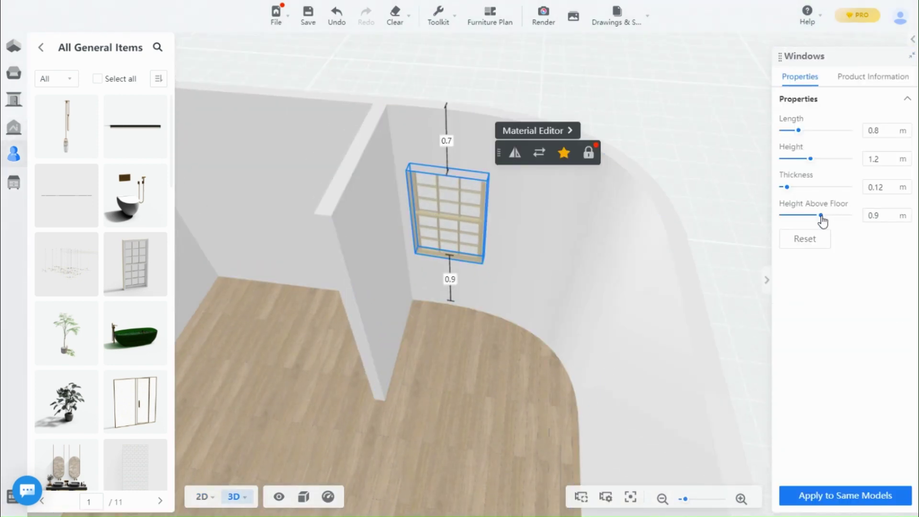
{"action": "left_click_drag", "start_coordinate": [810, 159], "coordinate": [824, 159]}
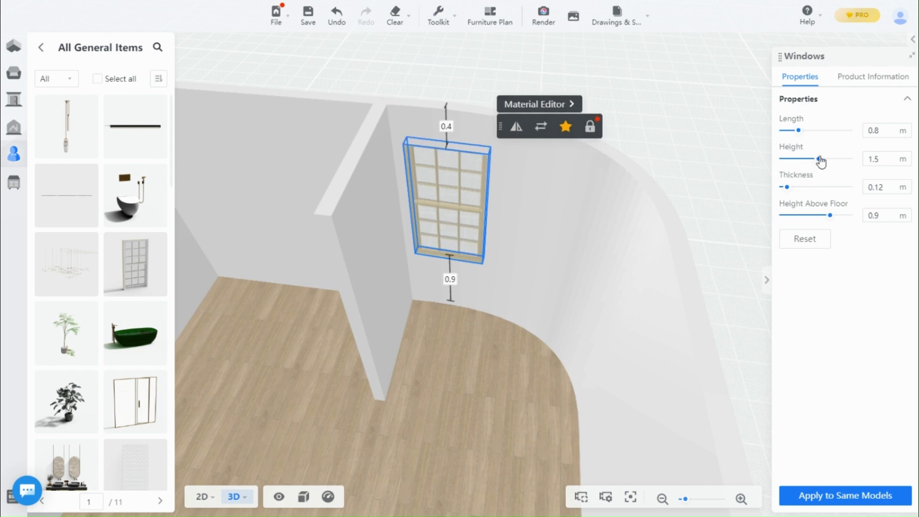
{"action": "left_click_drag", "start_coordinate": [798, 131], "coordinate": [809, 131]}
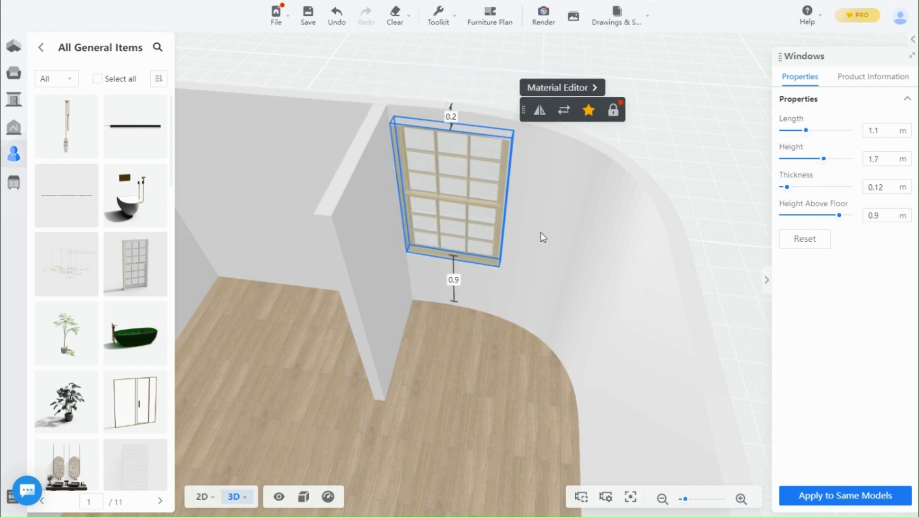
{"action": "left_click", "coordinate": [202, 496]}
{"action": "left_click_drag", "start_coordinate": [361, 271], "coordinate": [359, 230]}
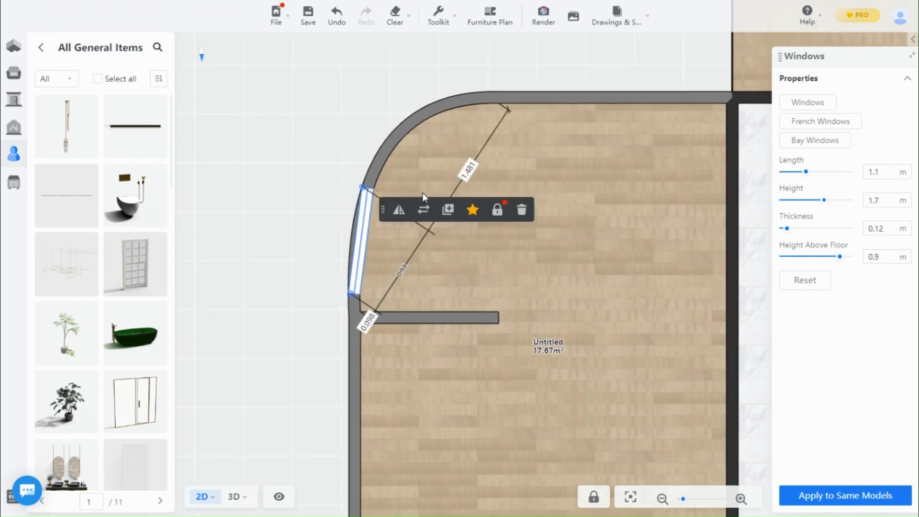
Step: Copy the paned window further along the curved wall and once onto the top straight wall
{"action": "left_click", "coordinate": [443, 209]}
{"action": "left_click", "coordinate": [408, 137]}
{"action": "left_click", "coordinate": [408, 136]}
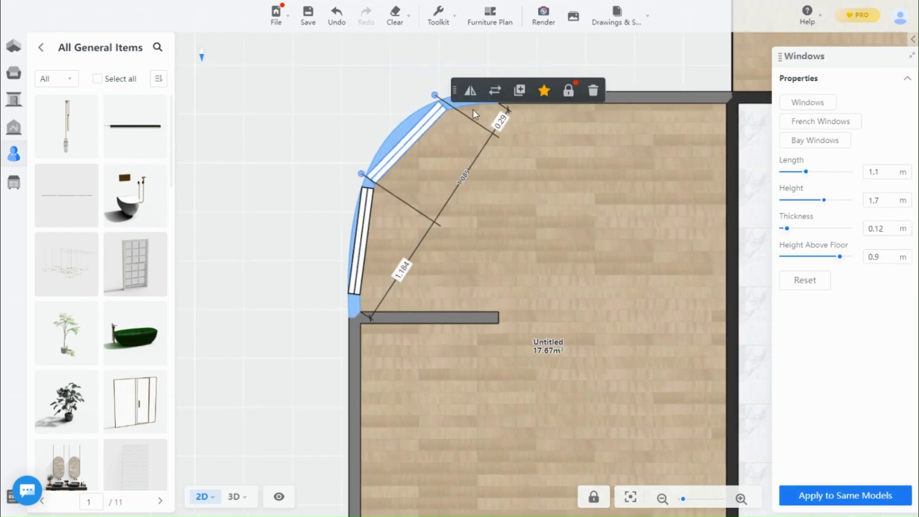
{"action": "left_click", "coordinate": [521, 90]}
{"action": "left_click", "coordinate": [474, 230]}
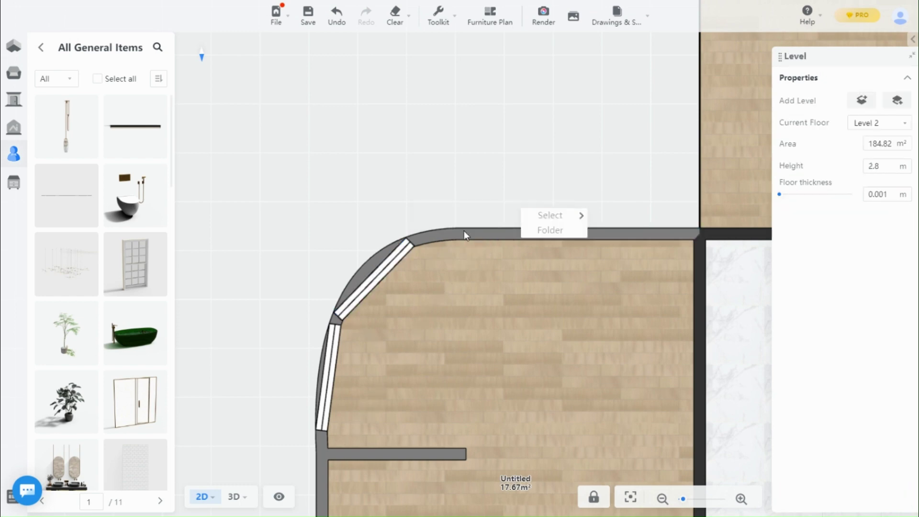
{"action": "left_click", "coordinate": [479, 233]}
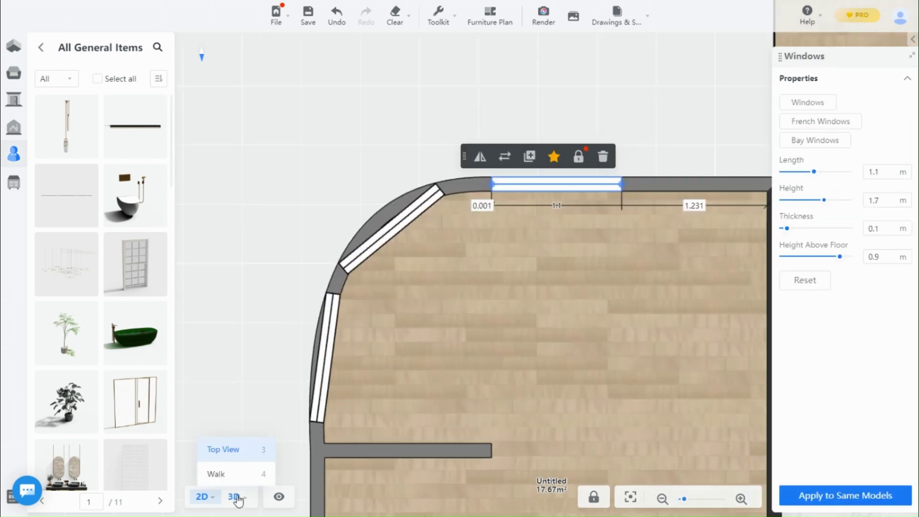
Step: Inspect the windowed curved wall in 3D and select a plain wall for editing
{"action": "left_click", "coordinate": [234, 496]}
{"action": "left_click", "coordinate": [517, 285]}
{"action": "left_click_drag", "start_coordinate": [516, 286], "coordinate": [441, 302]}
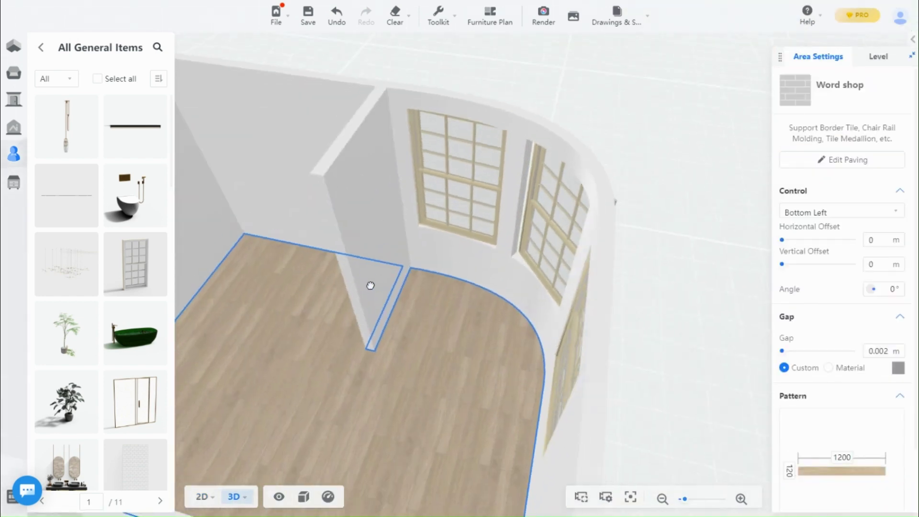
{"action": "mouse_move", "coordinate": [440, 391]}
{"action": "left_mouse_down"}
{"action": "mouse_move", "coordinate": [523, 414]}
{"action": "mouse_move", "coordinate": [370, 350]}
{"action": "left_mouse_up"}
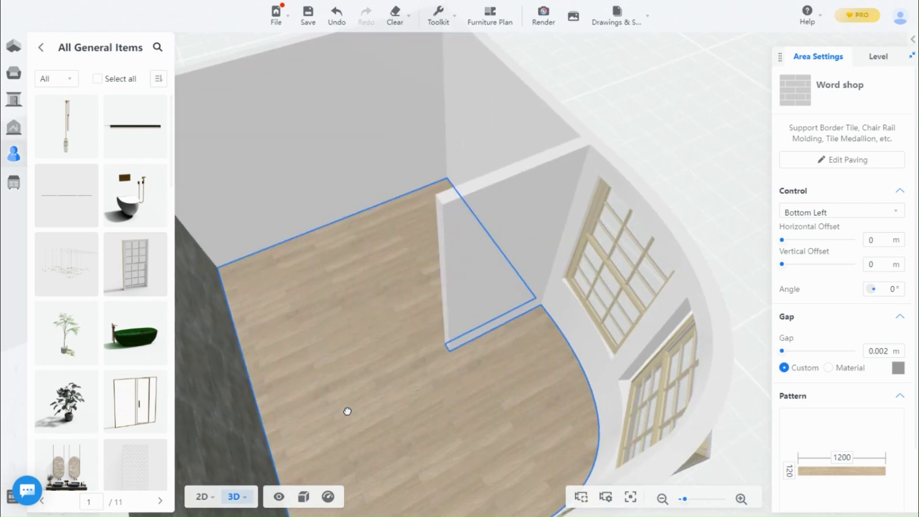
{"action": "mouse_move", "coordinate": [274, 246]}
{"action": "left_mouse_down"}
{"action": "mouse_move", "coordinate": [641, 370]}
{"action": "mouse_move", "coordinate": [541, 374]}
{"action": "left_mouse_up"}
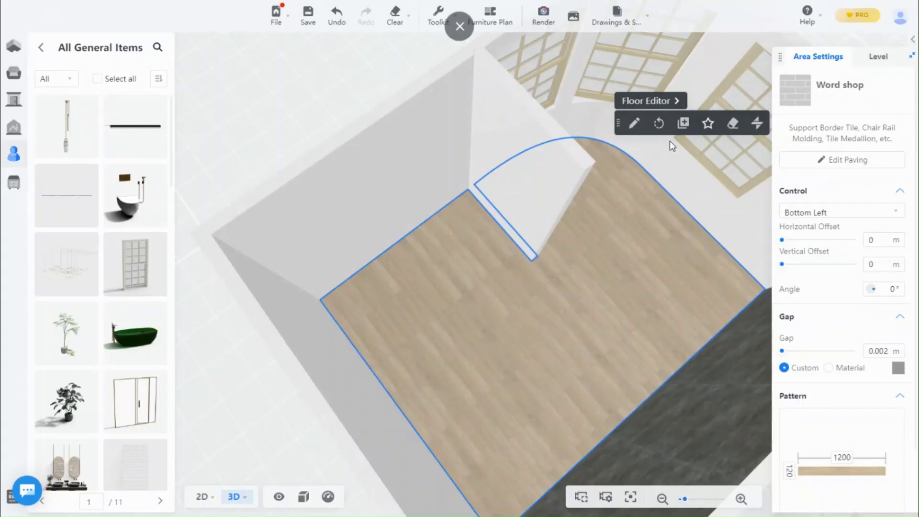
{"action": "left_click", "coordinate": [536, 197]}
Step: Save, draw a rectangle on the wall and set the surrounding wall's Extrusion to 0.07
{"action": "key", "text": "ctrl+s"}
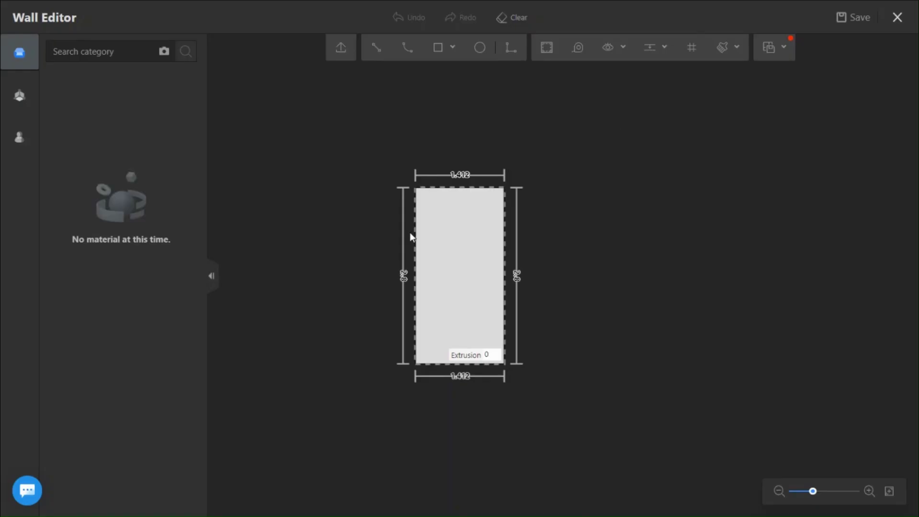
{"action": "scroll", "coordinate": [438, 296], "scroll_direction": "up", "scroll_amount": 2}
{"action": "scroll", "coordinate": [512, 197], "scroll_direction": "up", "scroll_amount": 2}
{"action": "scroll", "coordinate": [489, 227], "scroll_direction": "up", "scroll_amount": 3}
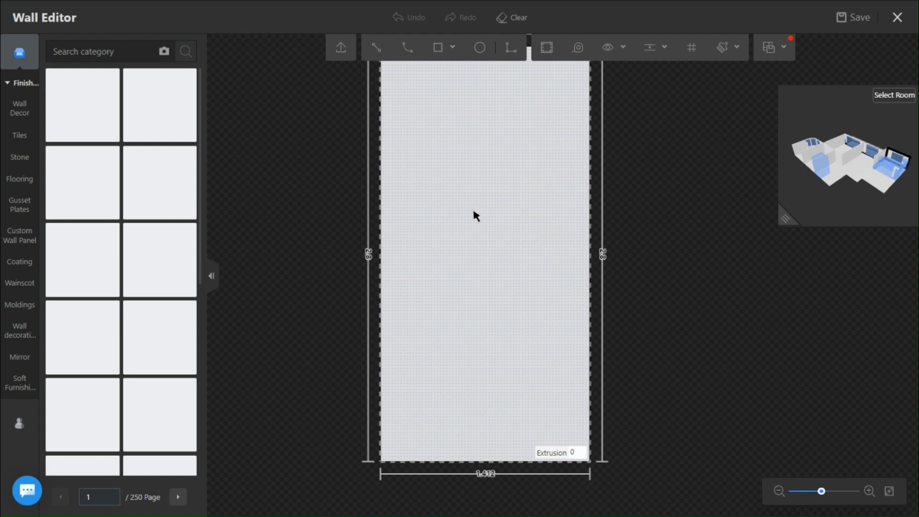
{"action": "left_click", "coordinate": [438, 48]}
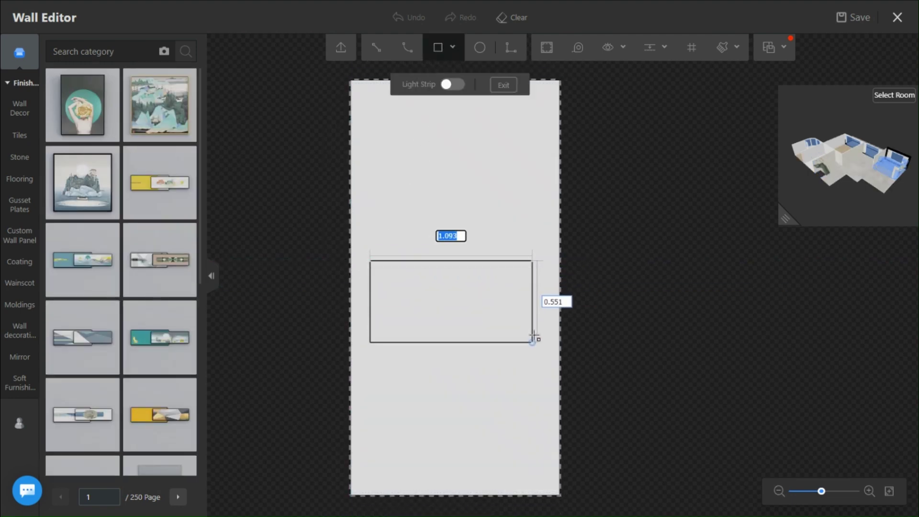
{"action": "key", "text": "Escape"}
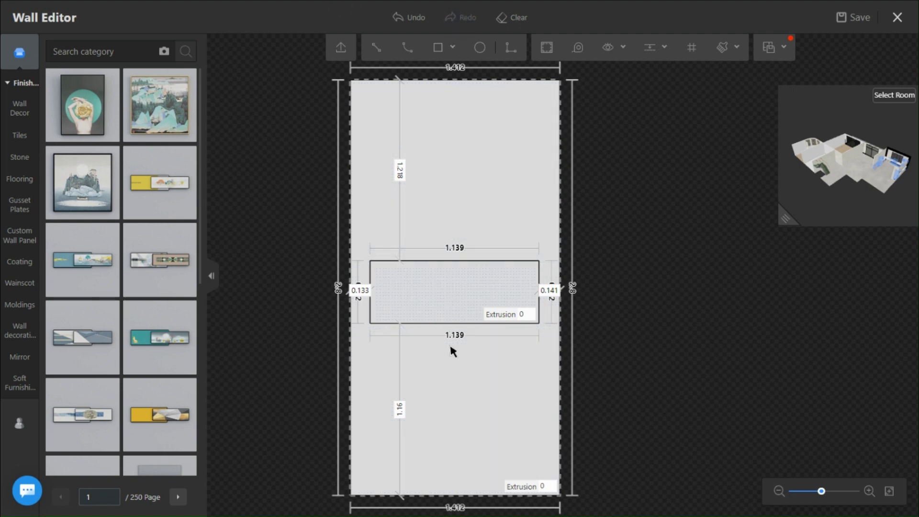
{"action": "left_click", "coordinate": [471, 287]}
{"action": "scroll", "coordinate": [517, 324], "scroll_direction": "up", "scroll_amount": 3}
{"action": "scroll", "coordinate": [525, 431], "scroll_direction": "down", "scroll_amount": 3}
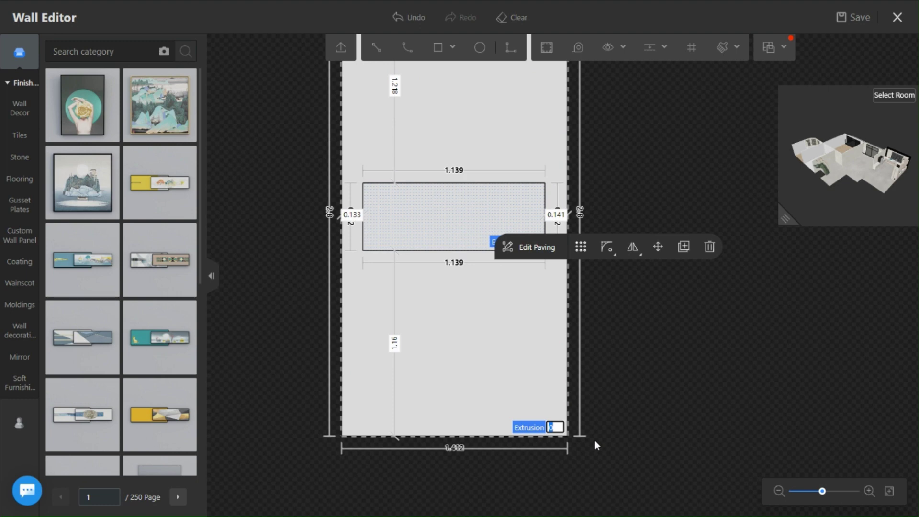
{"action": "type", "text": "0.07"}
{"action": "key", "text": "Return"}
{"action": "left_click", "coordinate": [877, 81]}
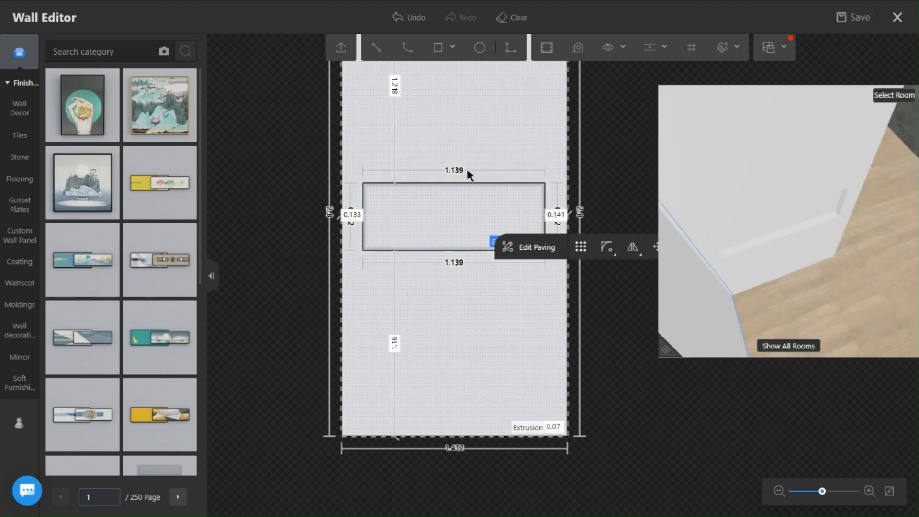
{"action": "scroll", "coordinate": [467, 180], "scroll_direction": "up", "scroll_amount": 2}
Step: Drag the rectangle's edges into a wide recess high on the wall, checking it in the 3D preview
{"action": "left_click", "coordinate": [443, 249]}
{"action": "left_click_drag", "start_coordinate": [440, 235], "coordinate": [441, 152]}
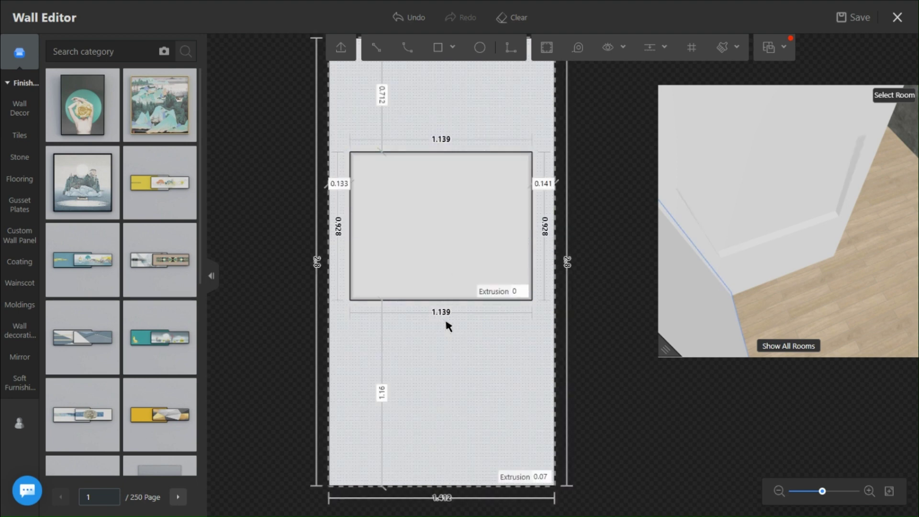
{"action": "left_click_drag", "start_coordinate": [449, 300], "coordinate": [448, 245]}
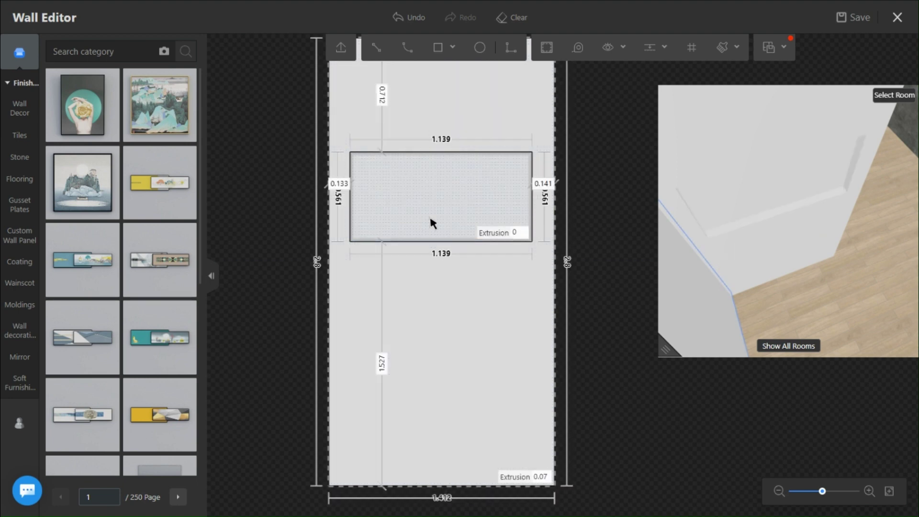
{"action": "left_click_drag", "start_coordinate": [445, 374], "coordinate": [438, 352]}
{"action": "mouse_move", "coordinate": [789, 303]}
{"action": "left_mouse_down"}
{"action": "mouse_move", "coordinate": [719, 281]}
{"action": "mouse_move", "coordinate": [740, 295]}
{"action": "left_mouse_up"}
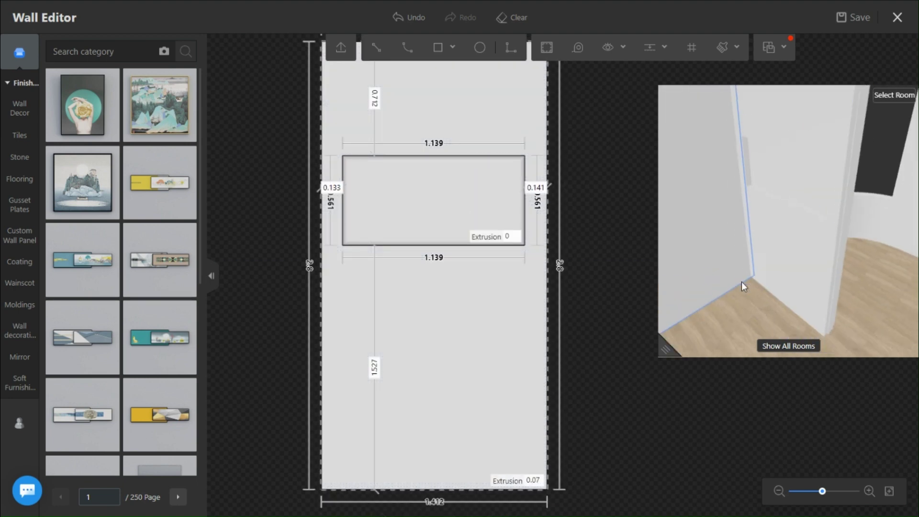
{"action": "left_click_drag", "start_coordinate": [401, 155], "coordinate": [402, 175]}
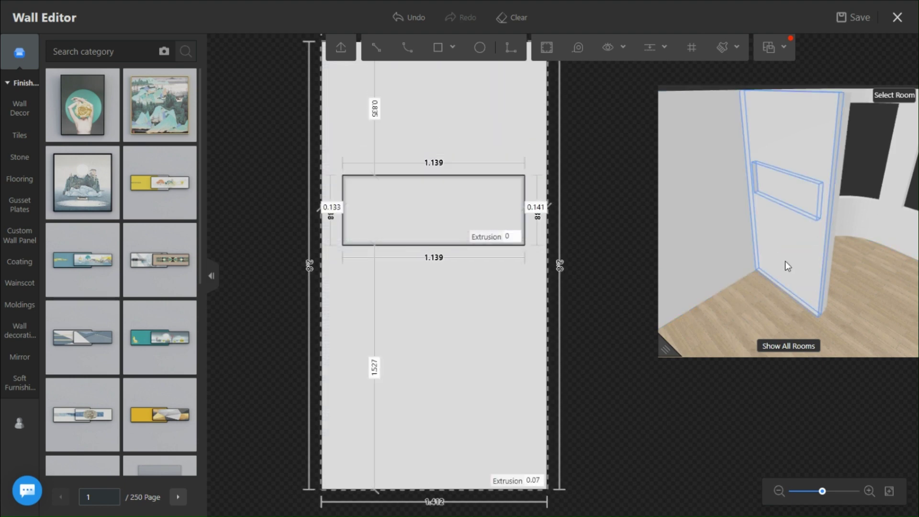
{"action": "left_click_drag", "start_coordinate": [783, 259], "coordinate": [826, 216]}
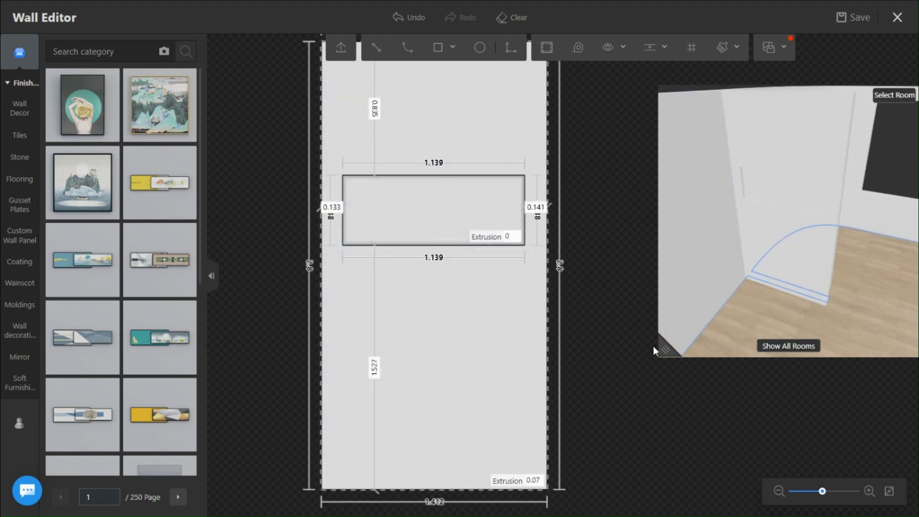
{"action": "left_click_drag", "start_coordinate": [660, 352], "coordinate": [715, 341]}
Step: Apply the light green swatch from Wall Decor > Paints & Coatings to the wall
{"action": "left_click", "coordinate": [20, 108]}
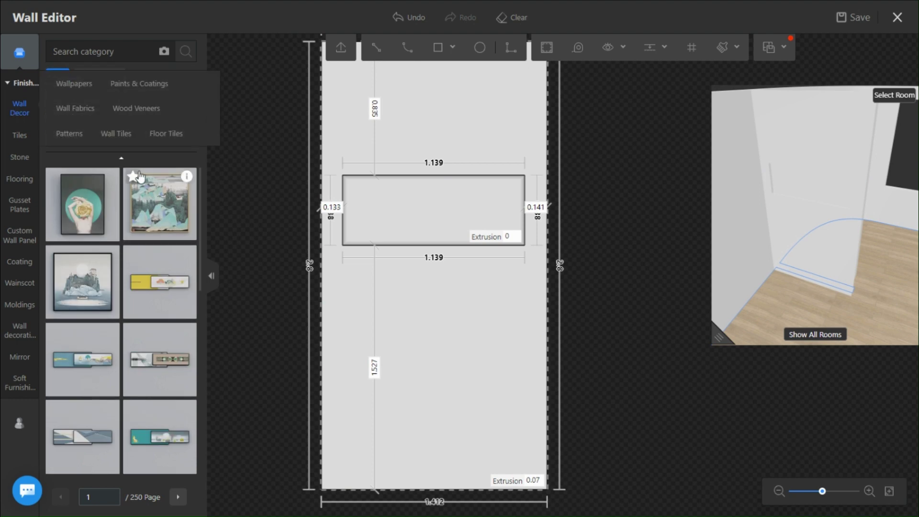
{"action": "left_click", "coordinate": [83, 96]}
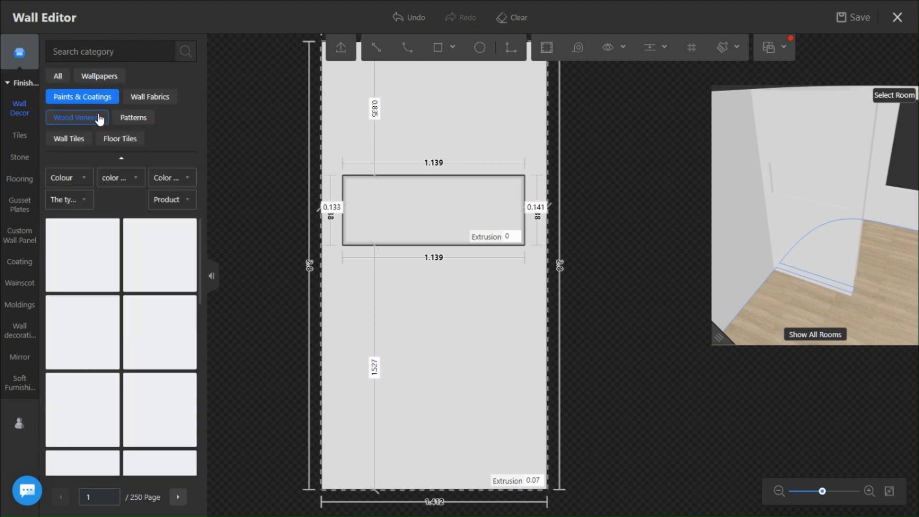
{"action": "scroll", "coordinate": [142, 372], "scroll_direction": "down", "scroll_amount": 3}
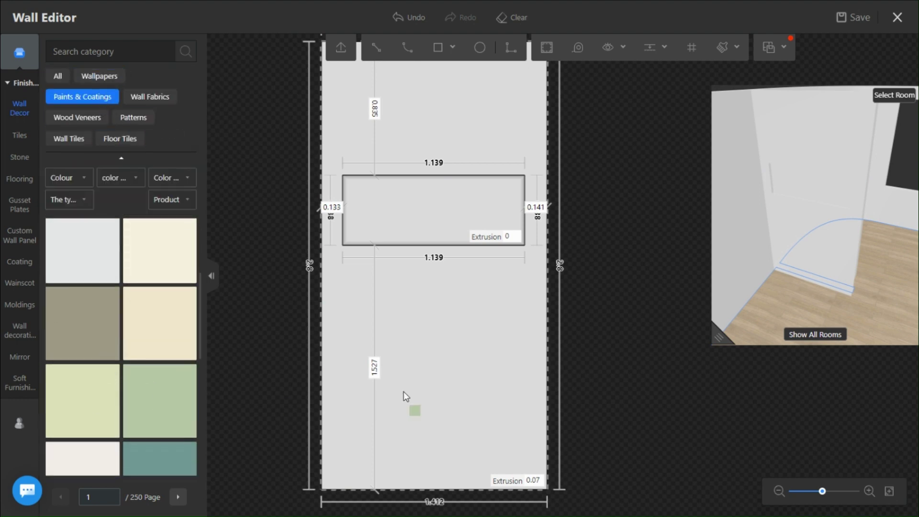
{"action": "left_click_drag", "start_coordinate": [403, 397], "coordinate": [403, 397]}
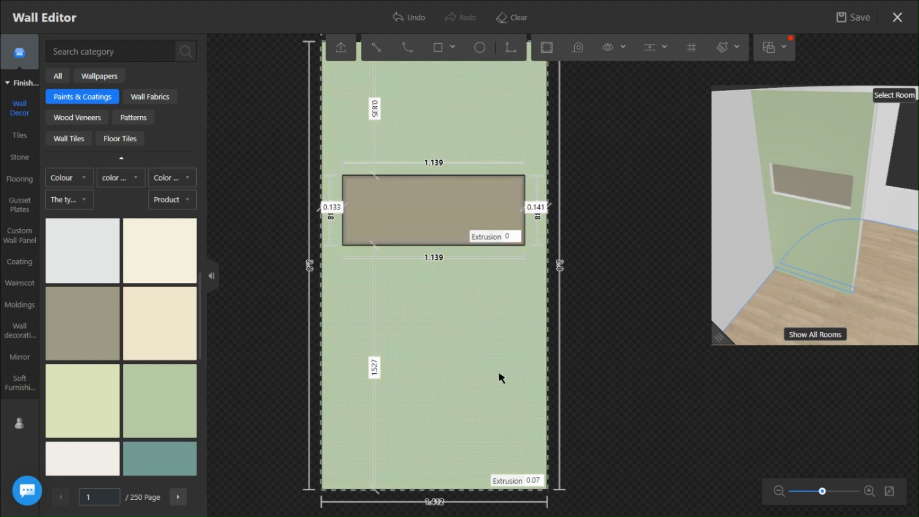
{"action": "middle_click_drag", "start_coordinate": [383, 291], "coordinate": [407, 351]}
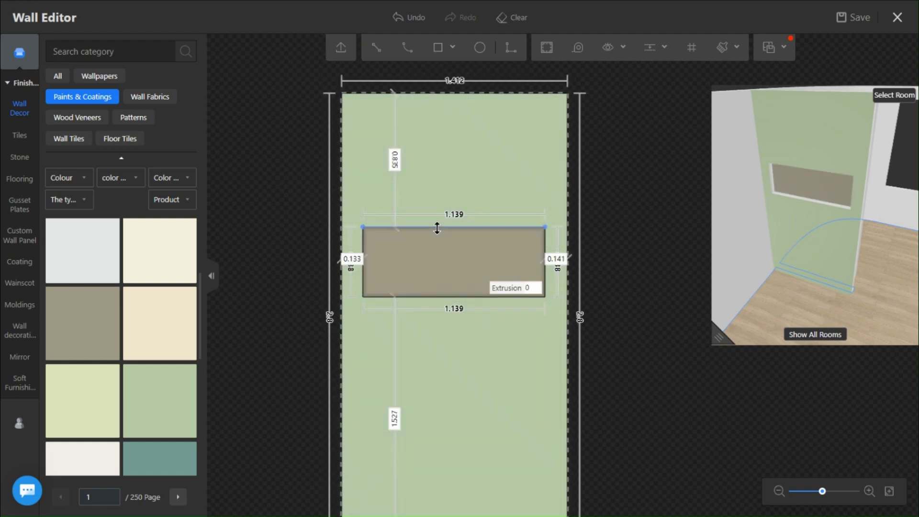
Step: Give the recess top edge a red internal light strip and duplicate it to the other edges
{"action": "left_click", "coordinate": [426, 295]}
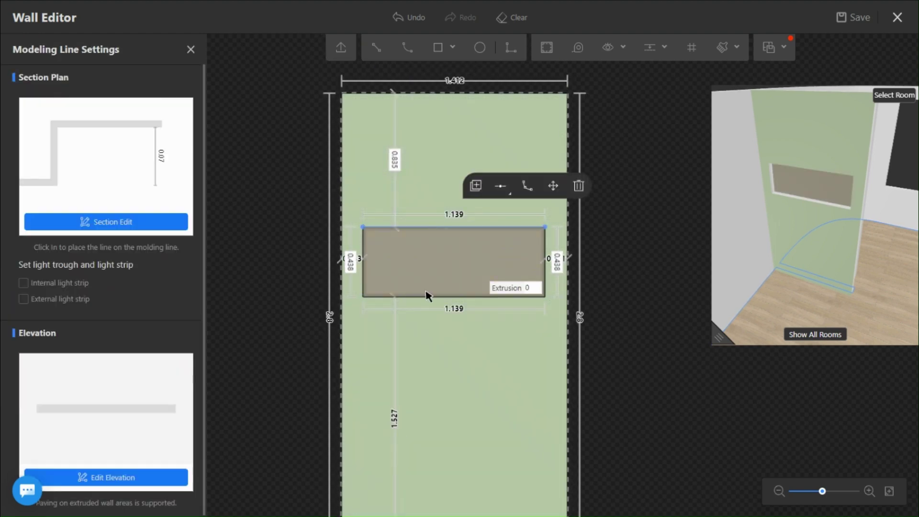
{"action": "left_click", "coordinate": [23, 284]}
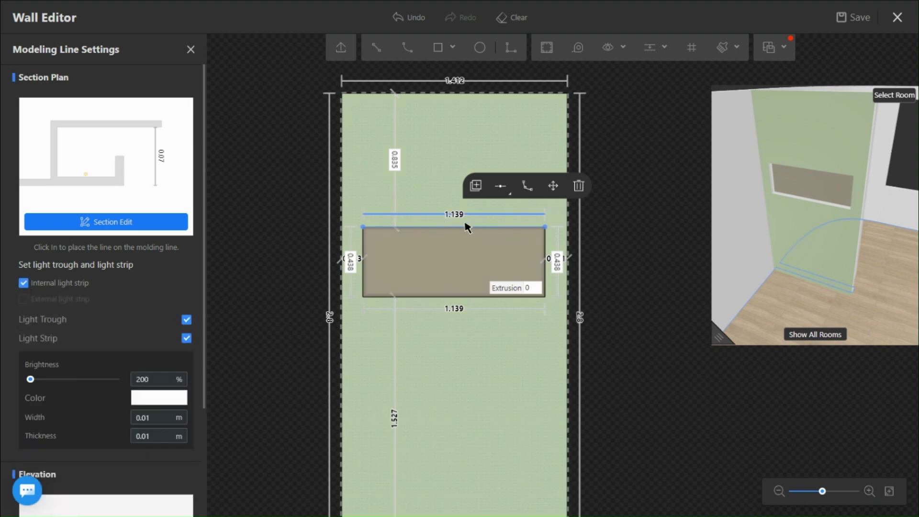
{"action": "left_click", "coordinate": [171, 400]}
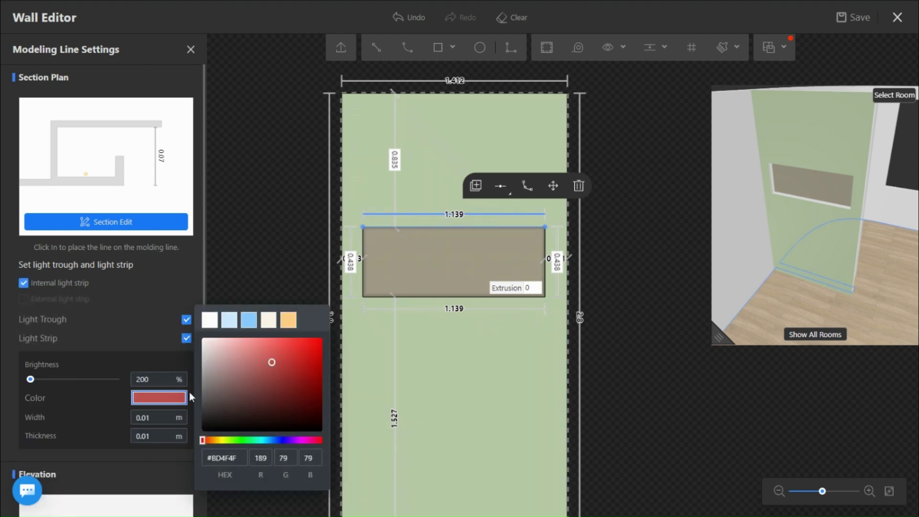
{"action": "left_click", "coordinate": [475, 187]}
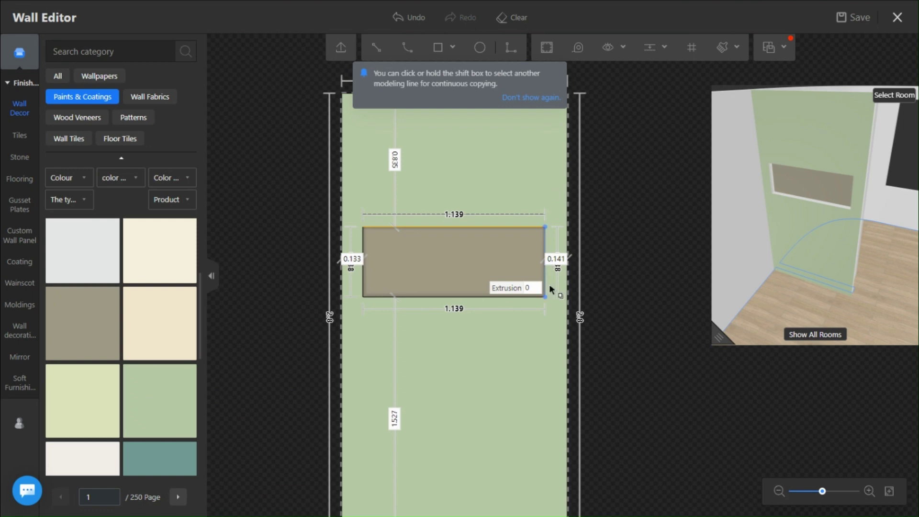
{"action": "left_click", "coordinate": [453, 295]}
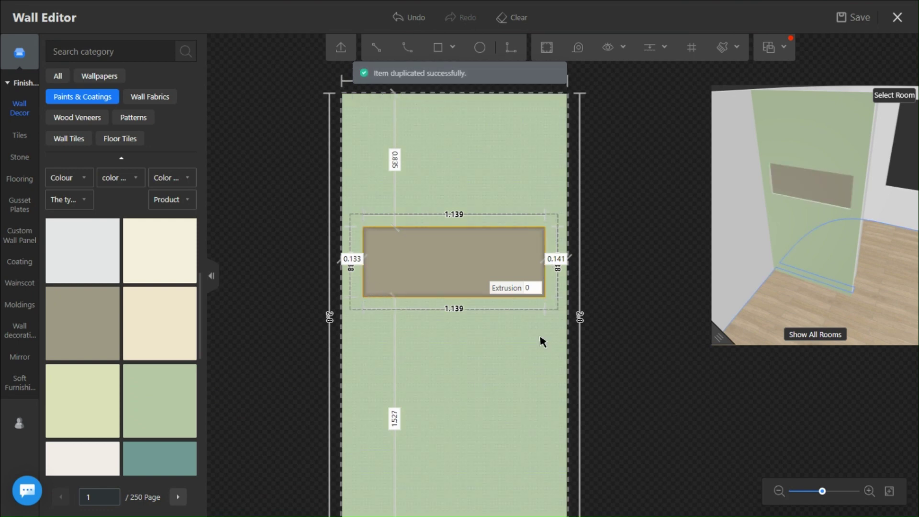
Step: Check the lit recess in the preview and select the recess's bottom edge line
{"action": "left_click_drag", "start_coordinate": [851, 241], "coordinate": [845, 275]}
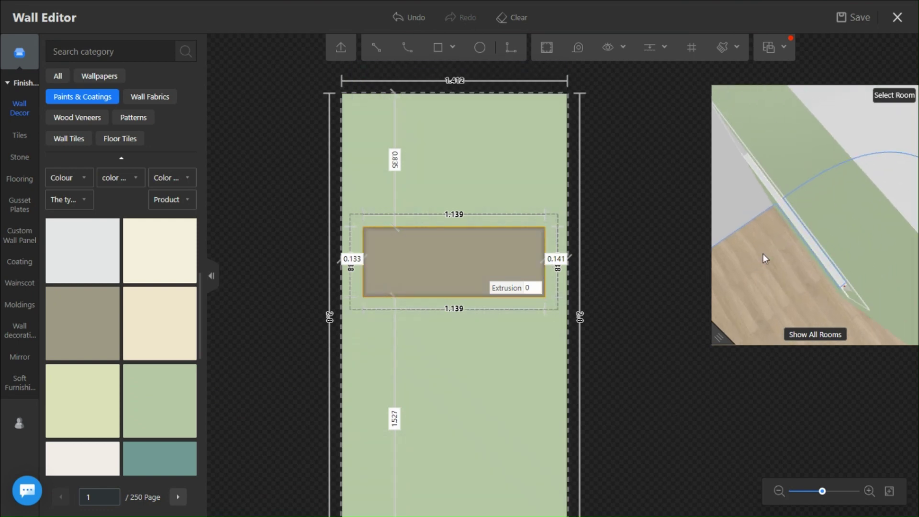
{"action": "mouse_move", "coordinate": [764, 253]}
{"action": "left_mouse_down"}
{"action": "mouse_move", "coordinate": [827, 209]}
{"action": "mouse_move", "coordinate": [792, 255]}
{"action": "mouse_move", "coordinate": [826, 216]}
{"action": "left_mouse_up"}
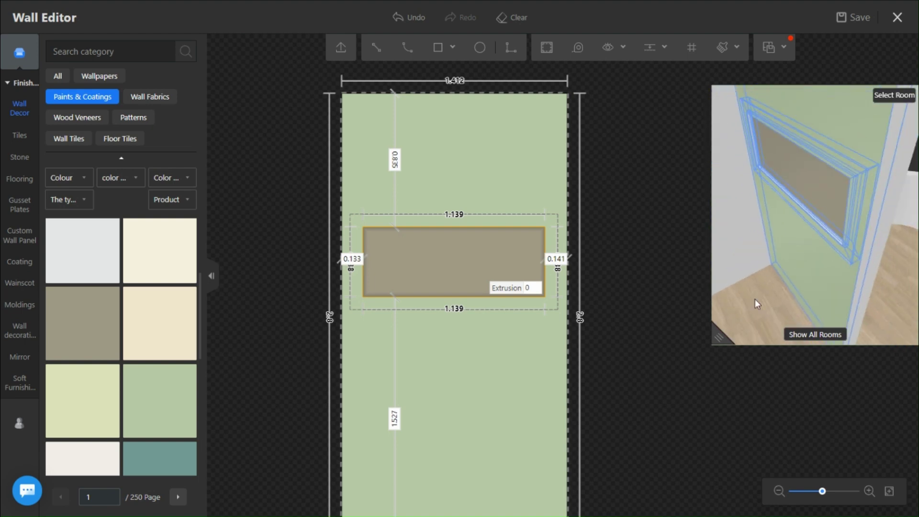
{"action": "left_click", "coordinate": [447, 254]}
{"action": "left_click_drag", "start_coordinate": [790, 224], "coordinate": [832, 237]}
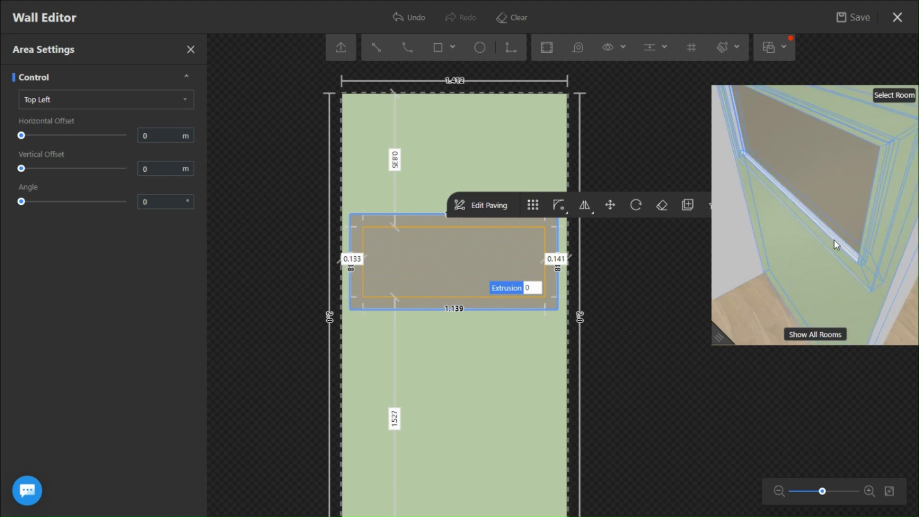
{"action": "left_click", "coordinate": [436, 317]}
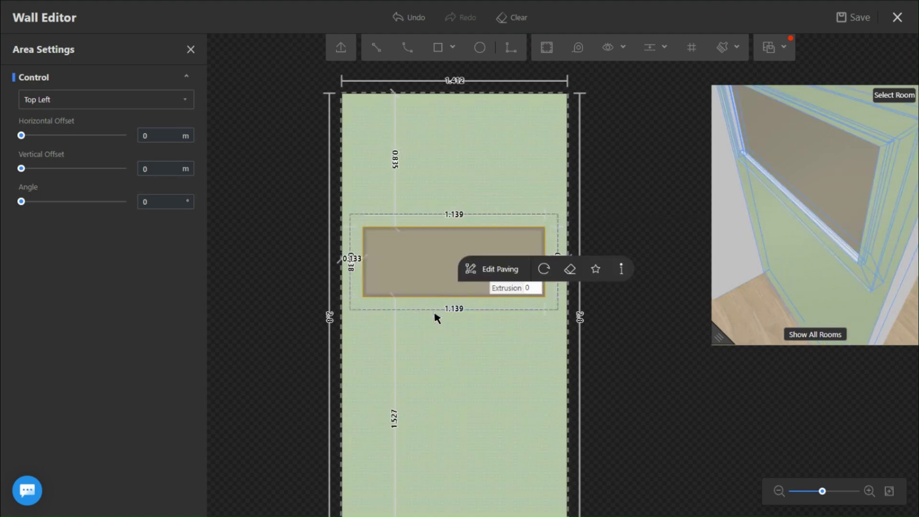
{"action": "left_click", "coordinate": [433, 301]}
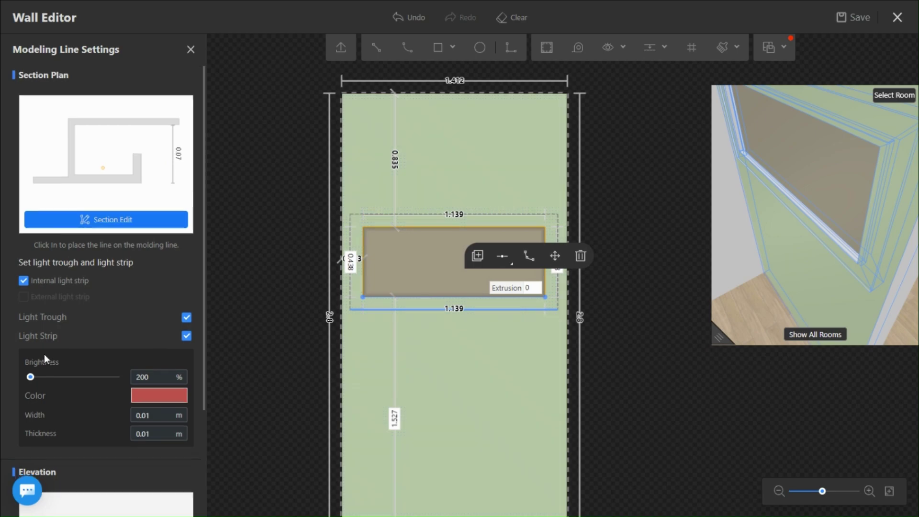
Step: Set the grey-olive finish in Edit Elevation and duplicate the bottom edge's molding to the other edges
{"action": "left_click", "coordinate": [113, 475]}
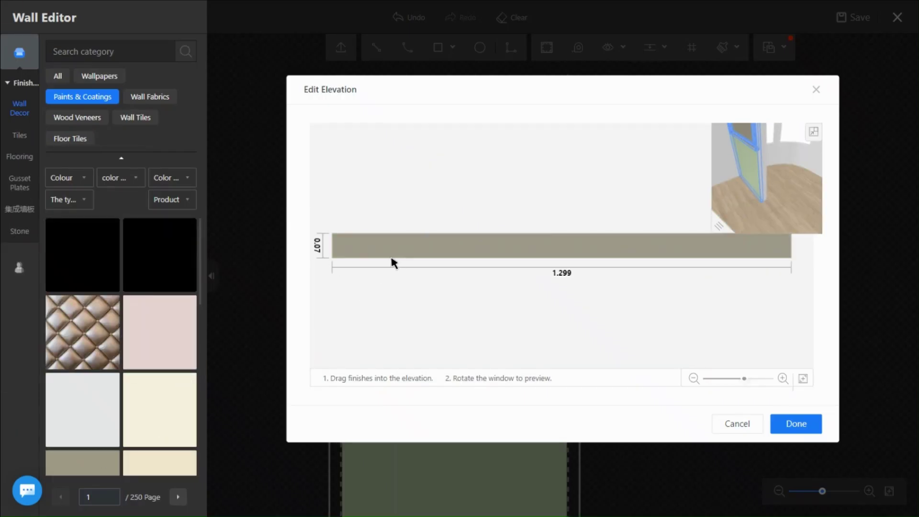
{"action": "left_click", "coordinate": [797, 424]}
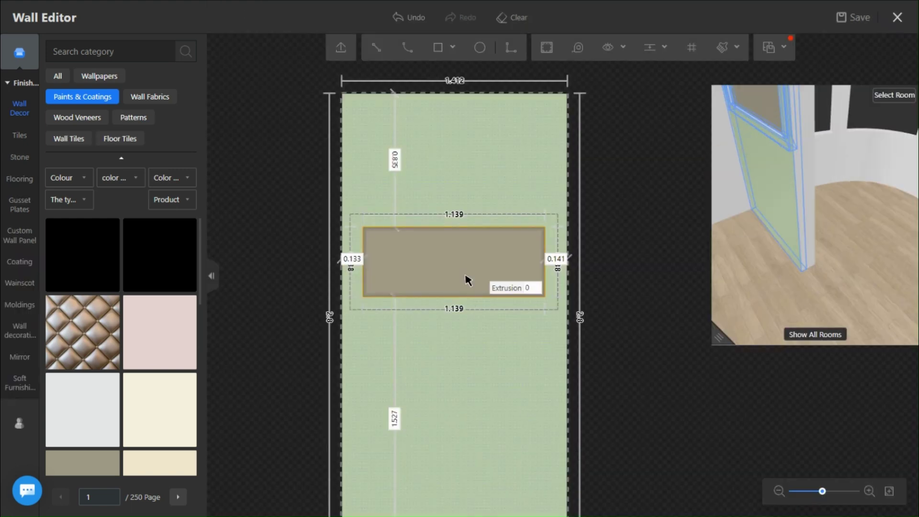
{"action": "left_click", "coordinate": [436, 297]}
{"action": "left_click", "coordinate": [474, 255]}
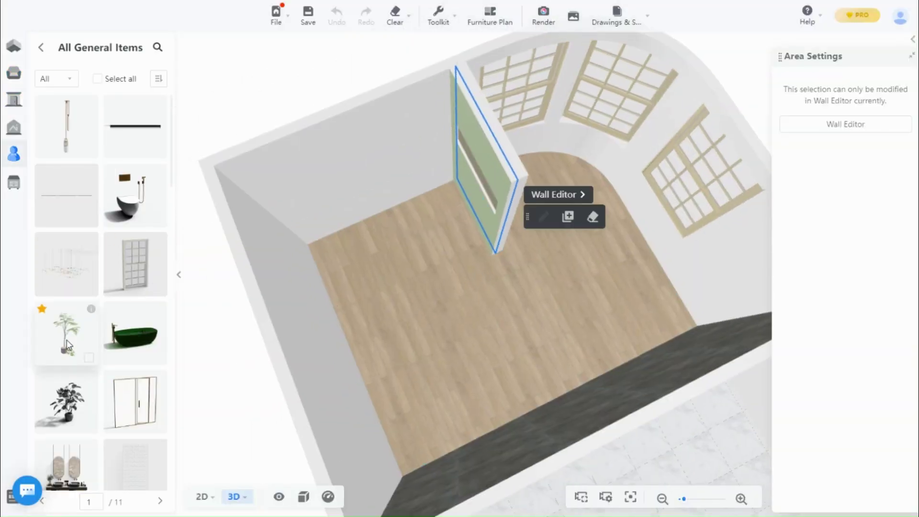
{"action": "scroll", "coordinate": [101, 288], "scroll_direction": "down", "scroll_amount": 3}
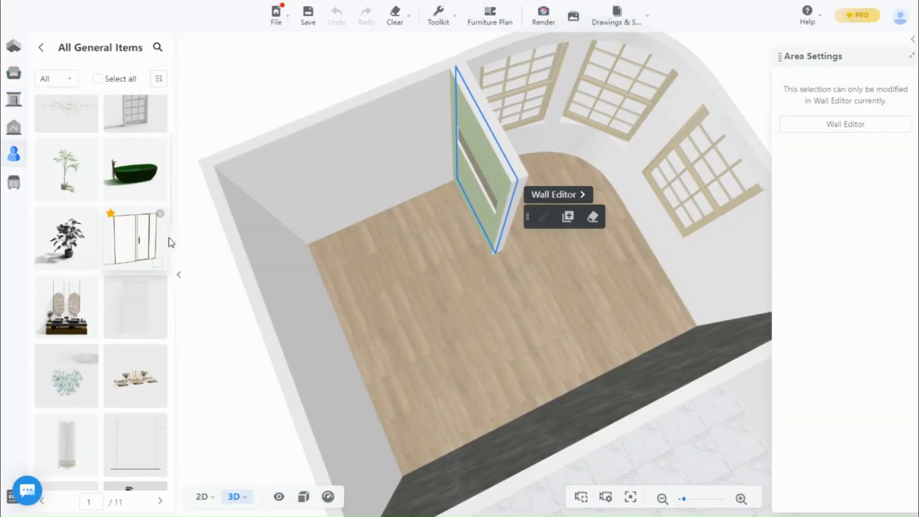
Step: Place the one-shaped shower enclosure and slide it into the corner by the partition wall
{"action": "mouse_move", "coordinate": [135, 237]}
{"action": "left_mouse_down"}
{"action": "mouse_move", "coordinate": [392, 252]}
{"action": "mouse_move", "coordinate": [366, 227]}
{"action": "left_mouse_up"}
{"action": "left_click", "coordinate": [366, 227]}
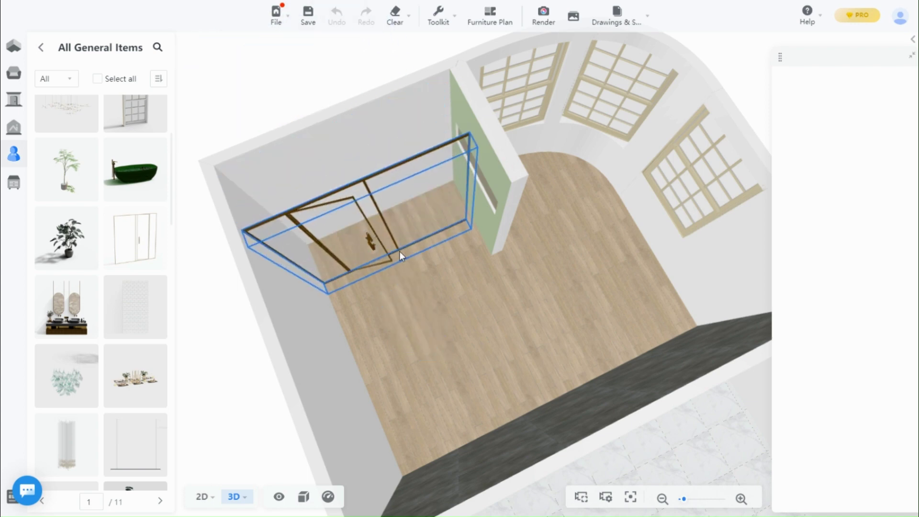
{"action": "left_click_drag", "start_coordinate": [431, 312], "coordinate": [461, 357]}
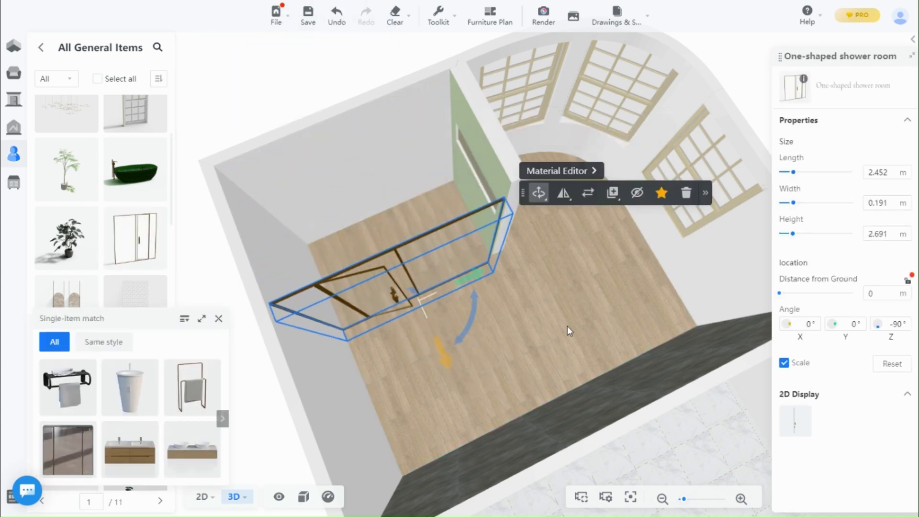
{"action": "left_click", "coordinate": [445, 317]}
{"action": "mouse_move", "coordinate": [445, 316]}
{"action": "right_mouse_down"}
{"action": "mouse_move", "coordinate": [349, 373]}
{"action": "mouse_move", "coordinate": [462, 358]}
{"action": "right_mouse_up"}
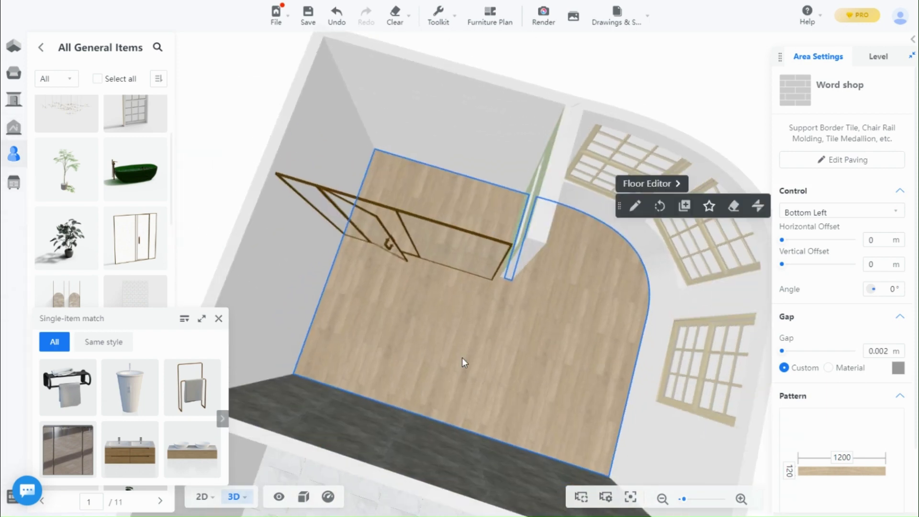
{"action": "left_click", "coordinate": [479, 242]}
{"action": "mouse_move", "coordinate": [451, 276]}
{"action": "left_mouse_down"}
{"action": "mouse_move", "coordinate": [482, 281]}
{"action": "mouse_move", "coordinate": [461, 277]}
{"action": "left_mouse_up"}
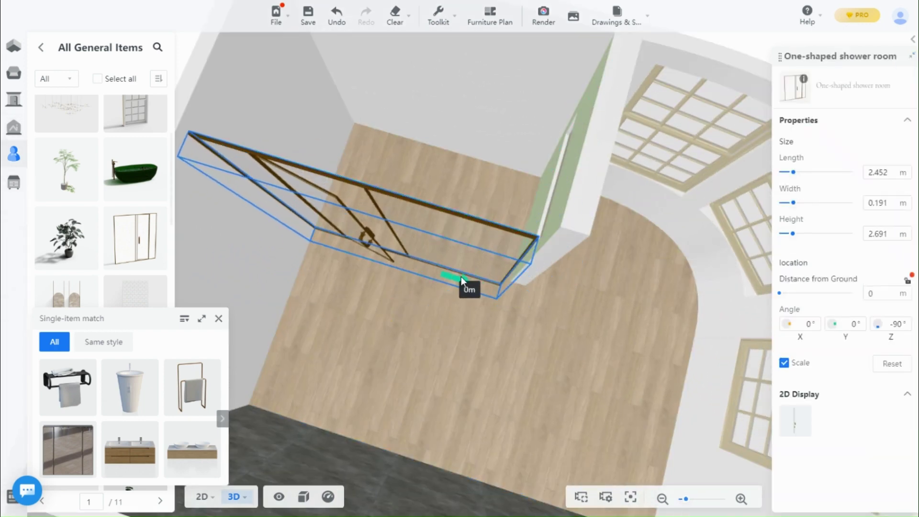
{"action": "left_click_drag", "start_coordinate": [395, 310], "coordinate": [388, 307]}
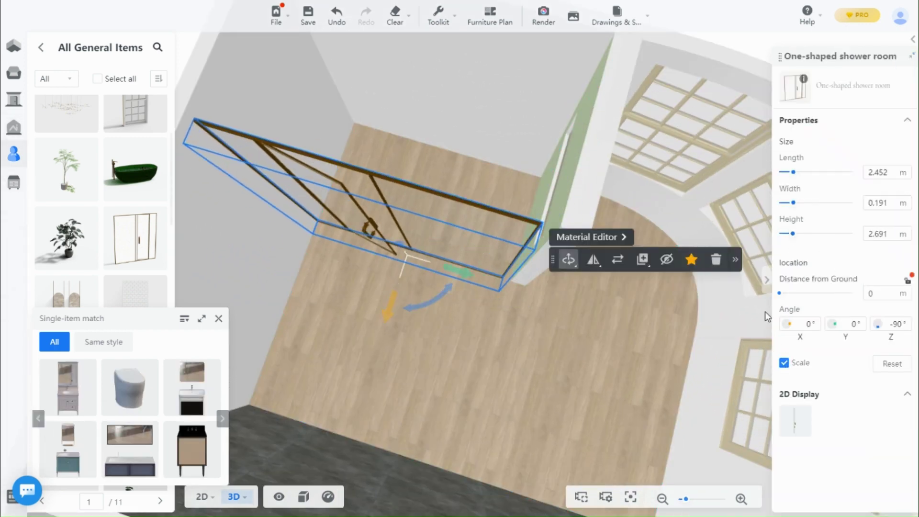
Step: Scale the shower to fill the corner gap, then set it back down on the floor
{"action": "left_click", "coordinate": [568, 260]}
{"action": "left_click", "coordinate": [553, 301]}
{"action": "left_click_drag", "start_coordinate": [522, 273], "coordinate": [538, 277]}
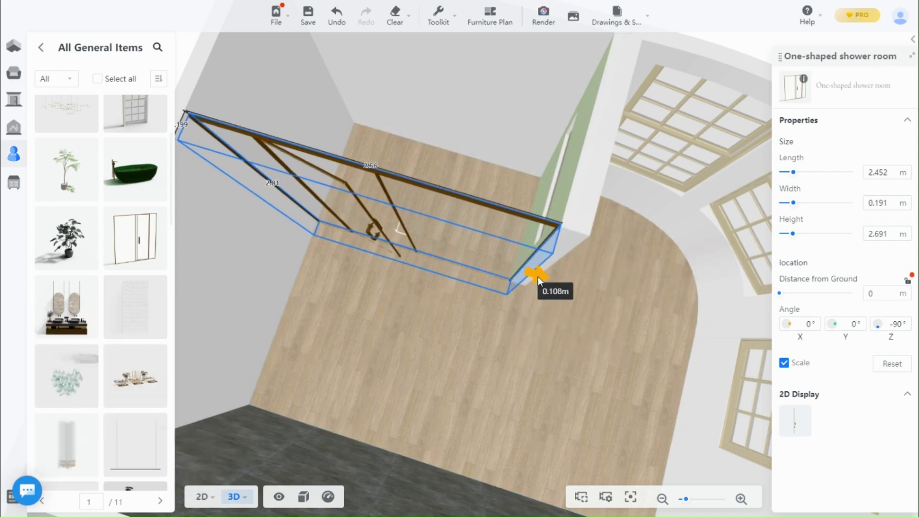
{"action": "mouse_move", "coordinate": [431, 324]}
{"action": "right_mouse_down"}
{"action": "mouse_move", "coordinate": [378, 338]}
{"action": "mouse_move", "coordinate": [583, 263]}
{"action": "right_mouse_up"}
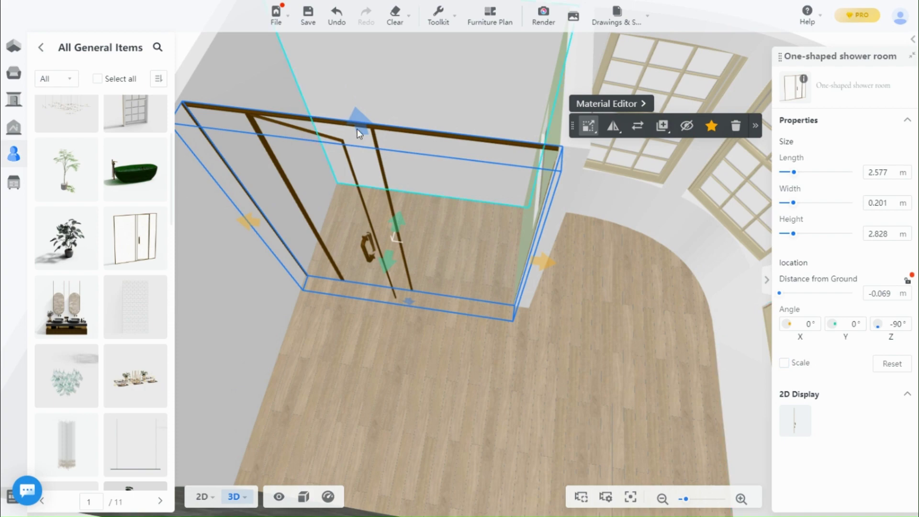
{"action": "left_click_drag", "start_coordinate": [357, 130], "coordinate": [359, 121]}
{"action": "left_click", "coordinate": [588, 123]}
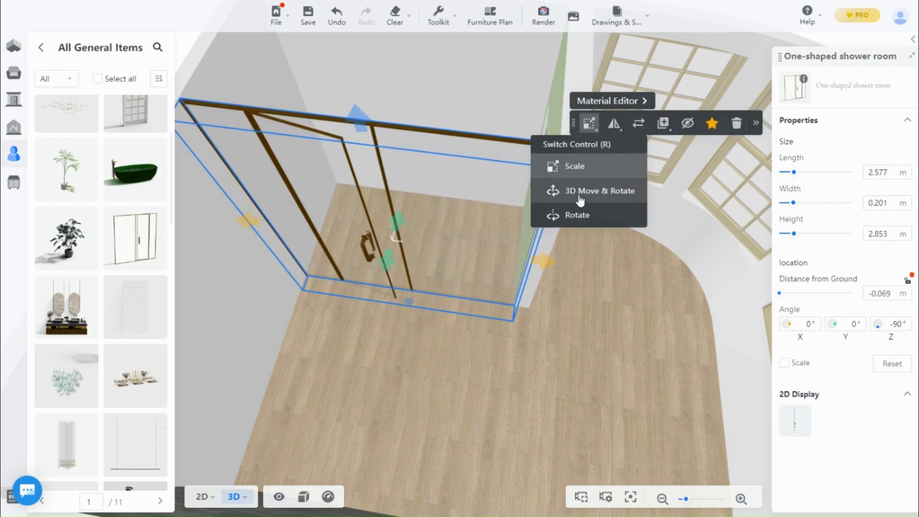
{"action": "left_click", "coordinate": [581, 191]}
{"action": "left_click_drag", "start_coordinate": [410, 300], "coordinate": [404, 258]}
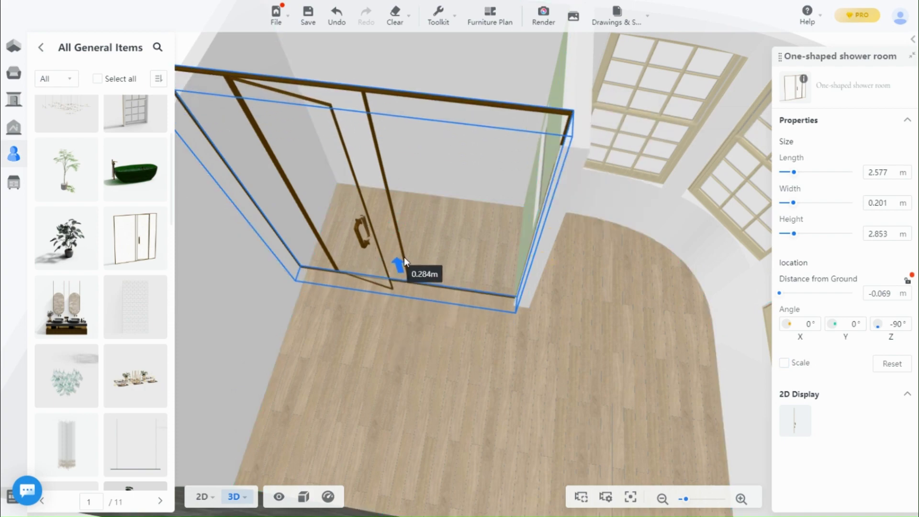
{"action": "left_click", "coordinate": [497, 372]}
{"action": "mouse_move", "coordinate": [497, 371]}
{"action": "right_mouse_down"}
{"action": "mouse_move", "coordinate": [323, 329]}
{"action": "mouse_move", "coordinate": [496, 395]}
{"action": "mouse_move", "coordinate": [347, 137]}
{"action": "right_mouse_up"}
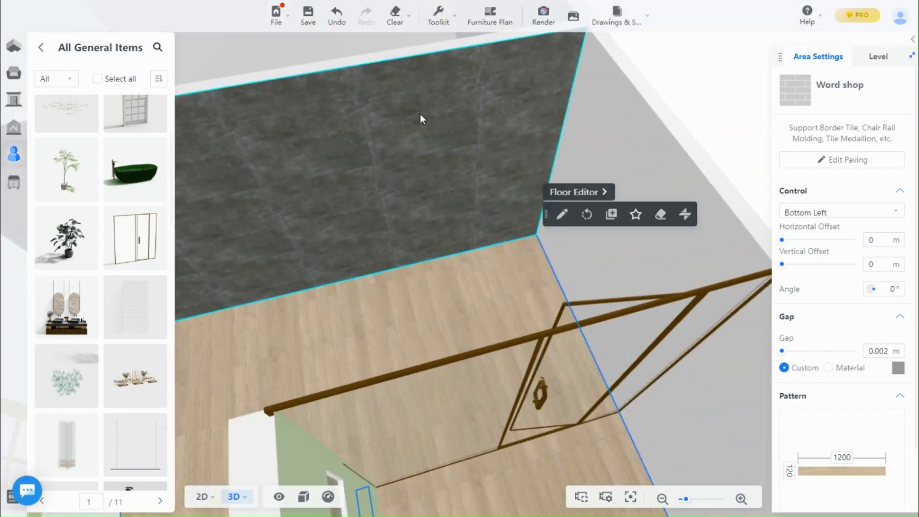
Step: Place the double-sink washbasin cabinet with oval mirrors against the dark tiled wall
{"action": "right_click_drag", "start_coordinate": [318, 330], "coordinate": [420, 234]}
{"action": "left_click", "coordinate": [135, 309]}
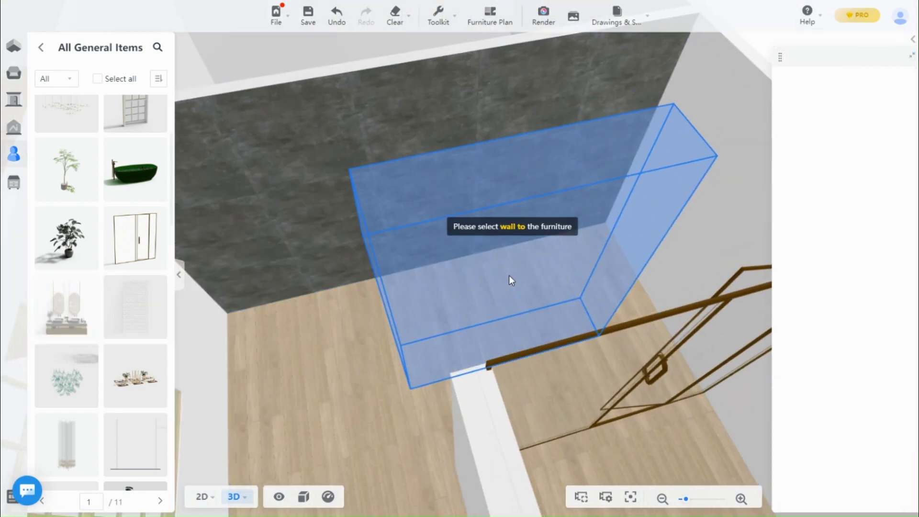
{"action": "left_click", "coordinate": [510, 180]}
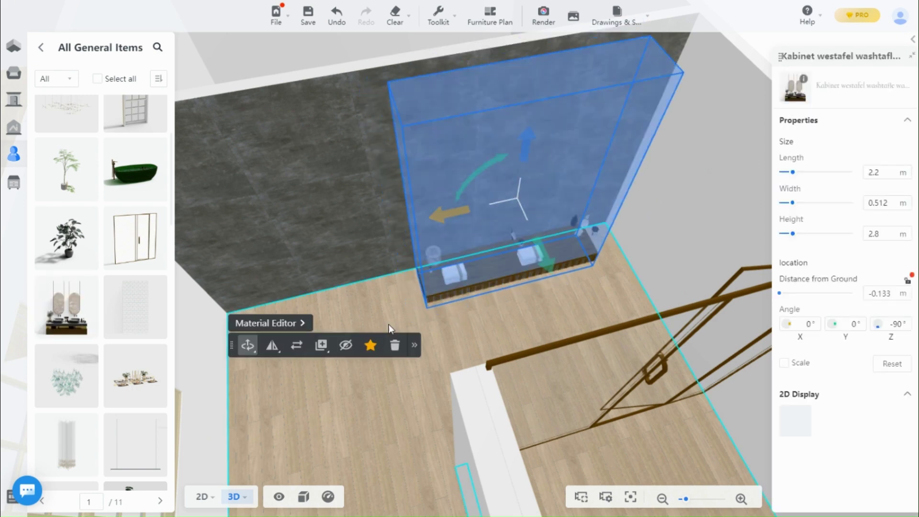
{"action": "left_click", "coordinate": [388, 323]}
{"action": "left_click", "coordinate": [448, 252]}
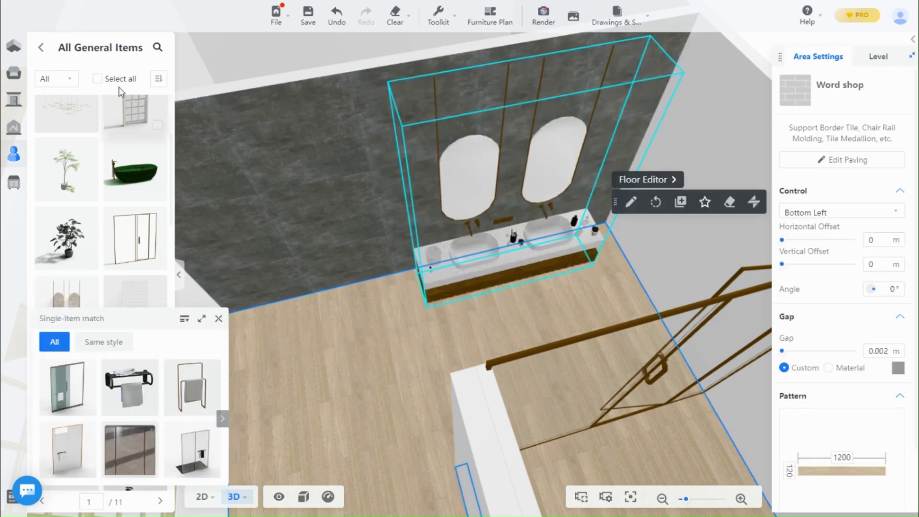
{"action": "right_click_drag", "start_coordinate": [379, 354], "coordinate": [575, 101]}
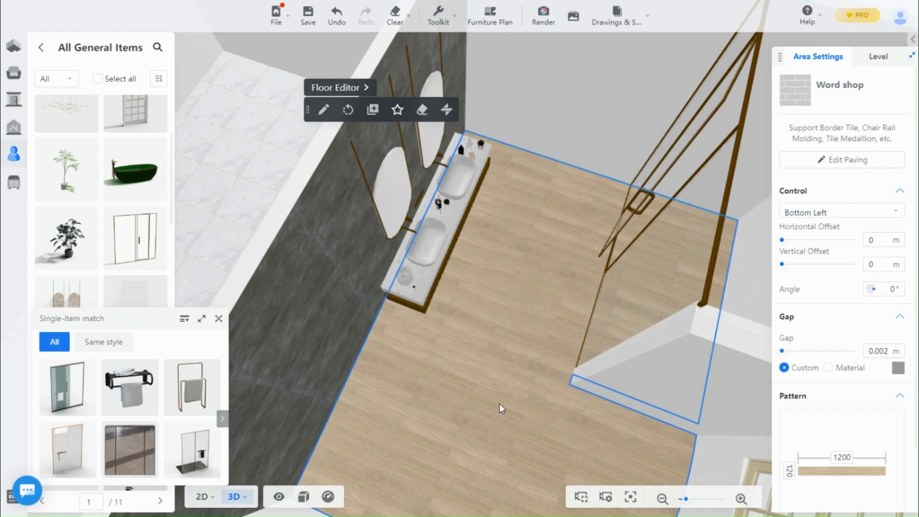
{"action": "right_click_drag", "start_coordinate": [499, 404], "coordinate": [496, 236]}
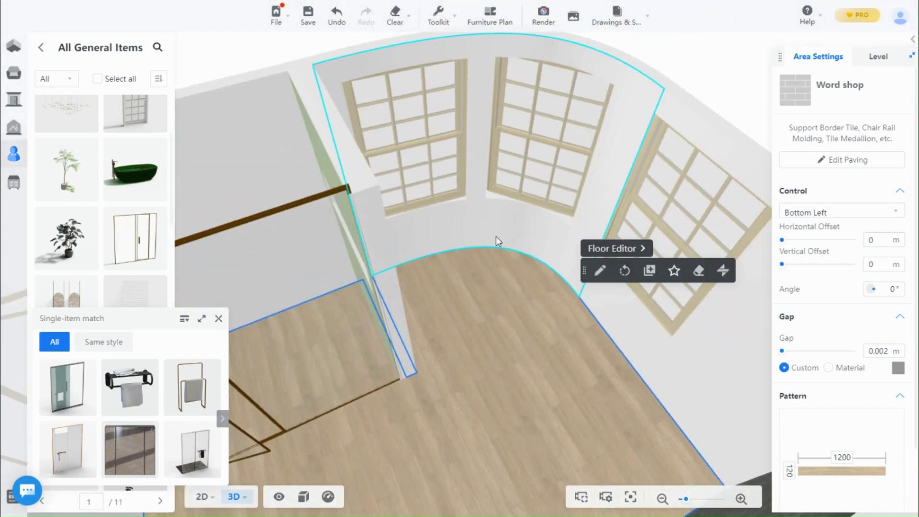
Step: Drop the green Bath Tube by the curved windows and rotate it about 53° along the wall
{"action": "left_click", "coordinate": [218, 318]}
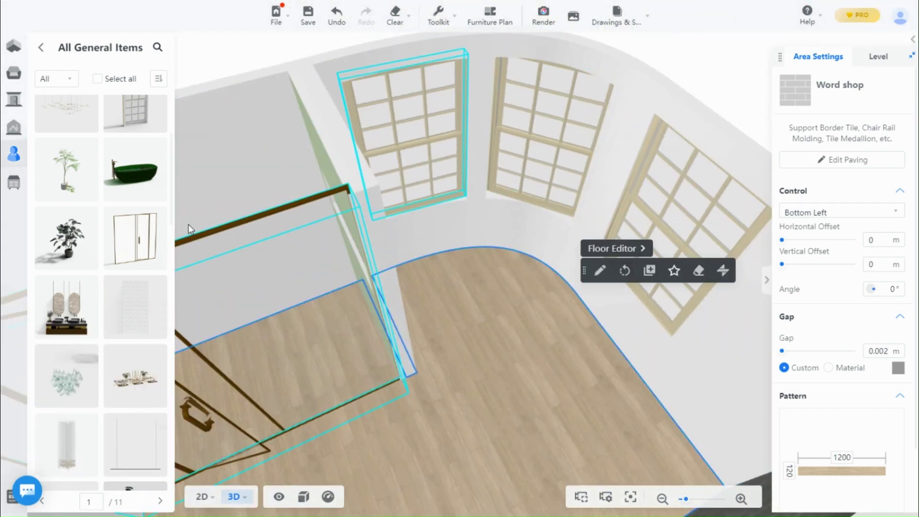
{"action": "left_click_drag", "start_coordinate": [131, 173], "coordinate": [479, 321]}
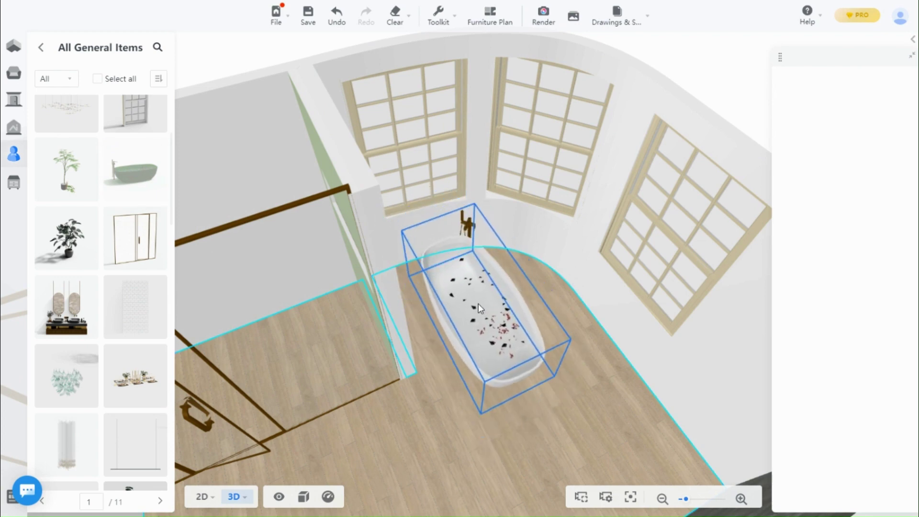
{"action": "left_click", "coordinate": [481, 323]}
{"action": "left_click_drag", "start_coordinate": [453, 382], "coordinate": [522, 371]}
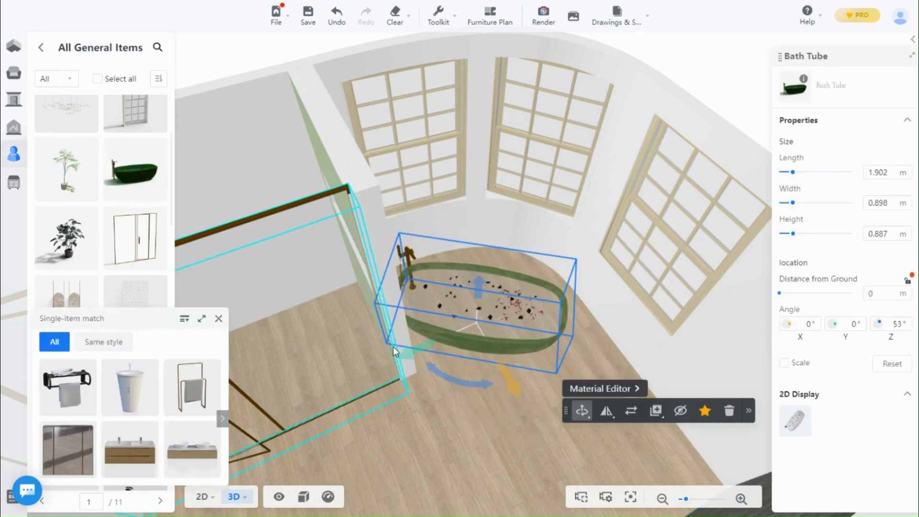
{"action": "left_click_drag", "start_coordinate": [477, 305], "coordinate": [482, 284]}
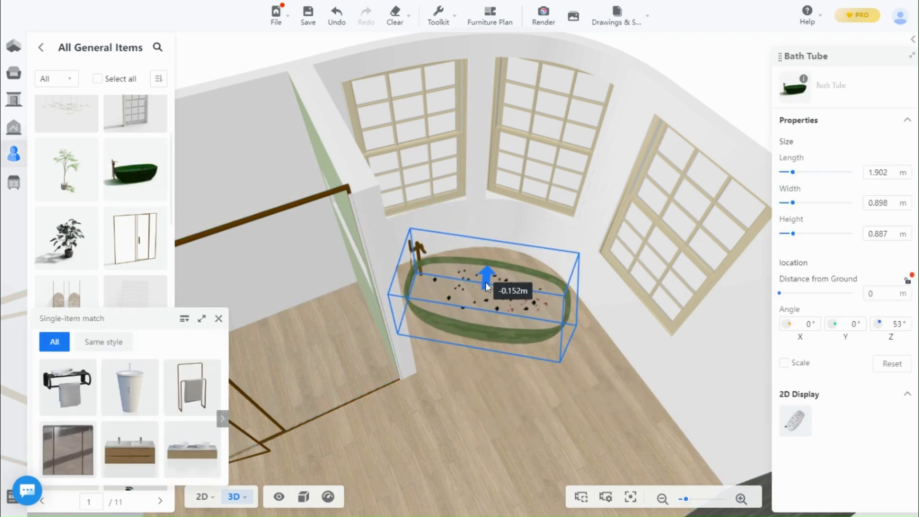
Step: Review the bathroom layout from above and select the double-sink vanity
{"action": "left_click", "coordinate": [378, 461]}
{"action": "right_click_drag", "start_coordinate": [377, 461], "coordinate": [369, 448]}
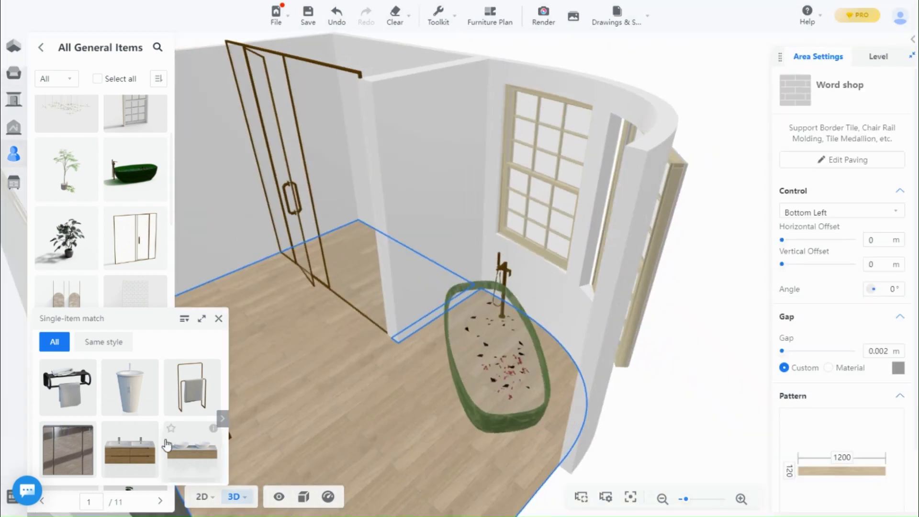
{"action": "right_click_drag", "start_coordinate": [413, 413], "coordinate": [311, 432]}
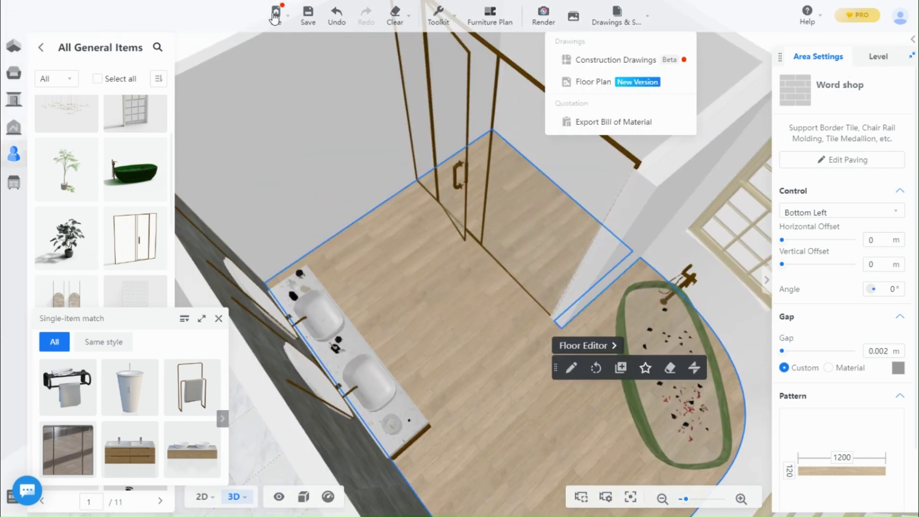
{"action": "left_click", "coordinate": [276, 16]}
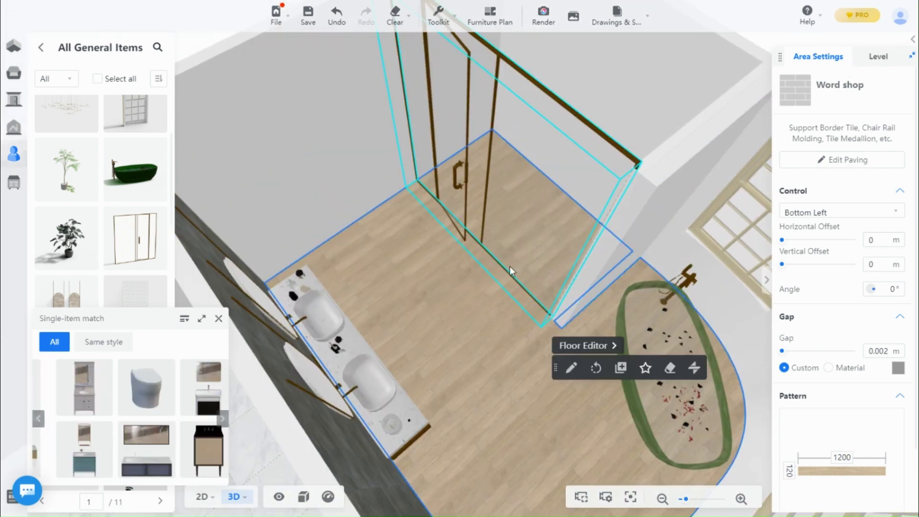
{"action": "left_click", "coordinate": [324, 338]}
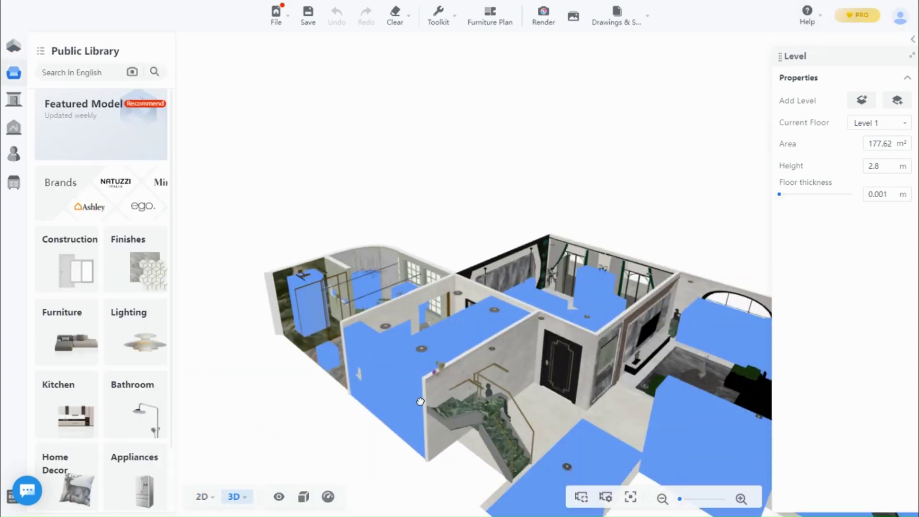
{"action": "scroll", "coordinate": [618, 278], "scroll_direction": "up", "scroll_amount": 3}
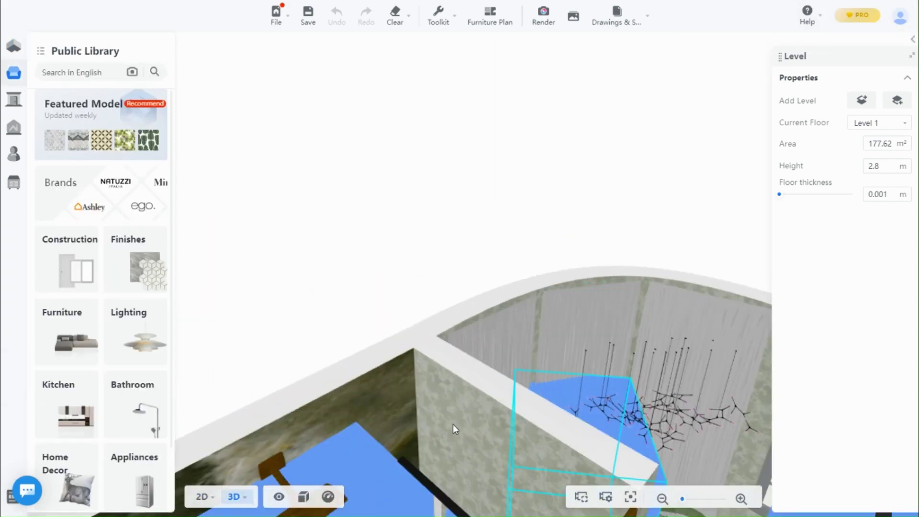
Step: Orbit around the furnished bathroom from several angles, ending in a steep top-down view
{"action": "mouse_move", "coordinate": [453, 424]}
{"action": "right_mouse_down"}
{"action": "mouse_move", "coordinate": [229, 400]}
{"action": "mouse_move", "coordinate": [370, 397]}
{"action": "mouse_move", "coordinate": [394, 385]}
{"action": "right_mouse_up"}
{"action": "mouse_move", "coordinate": [398, 425]}
{"action": "right_mouse_down"}
{"action": "mouse_move", "coordinate": [388, 403]}
{"action": "mouse_move", "coordinate": [488, 403]}
{"action": "right_mouse_up"}
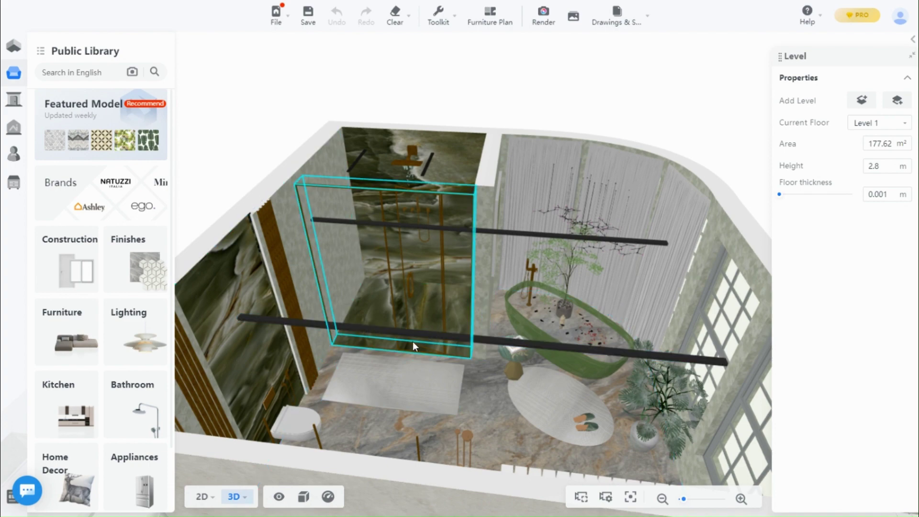
{"action": "right_click_drag", "start_coordinate": [517, 417], "coordinate": [453, 325]}
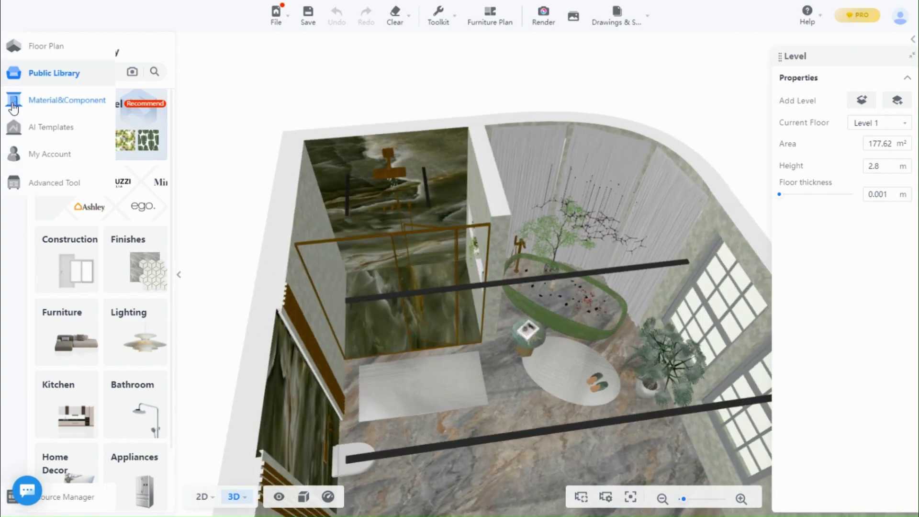
{"action": "mouse_move", "coordinate": [14, 100]}
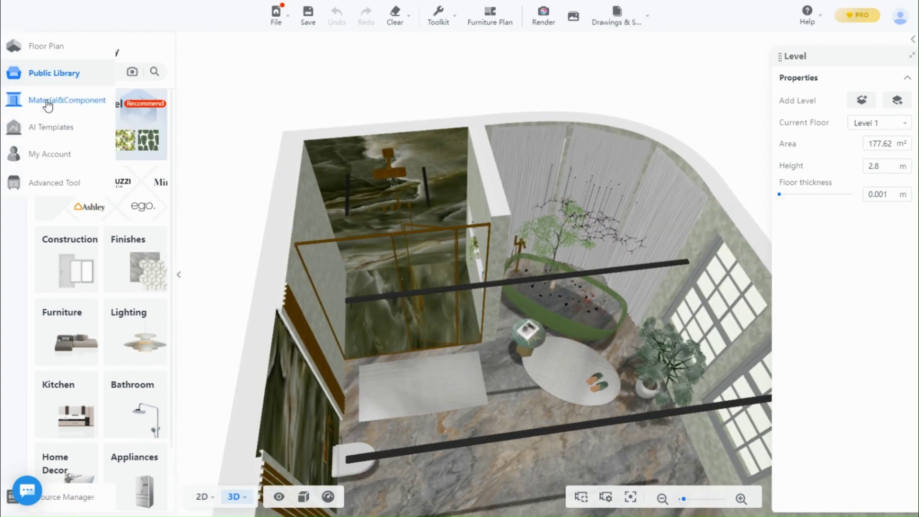
{"action": "right_click_drag", "start_coordinate": [546, 316], "coordinate": [507, 258]}
{"action": "right_click_drag", "start_coordinate": [387, 357], "coordinate": [388, 263]}
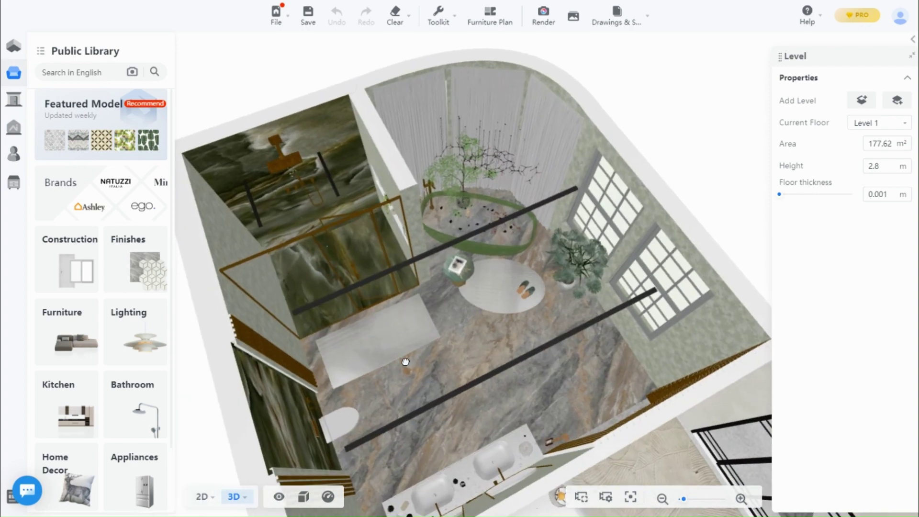
{"action": "scroll", "coordinate": [307, 313], "scroll_direction": "up", "scroll_amount": 2}
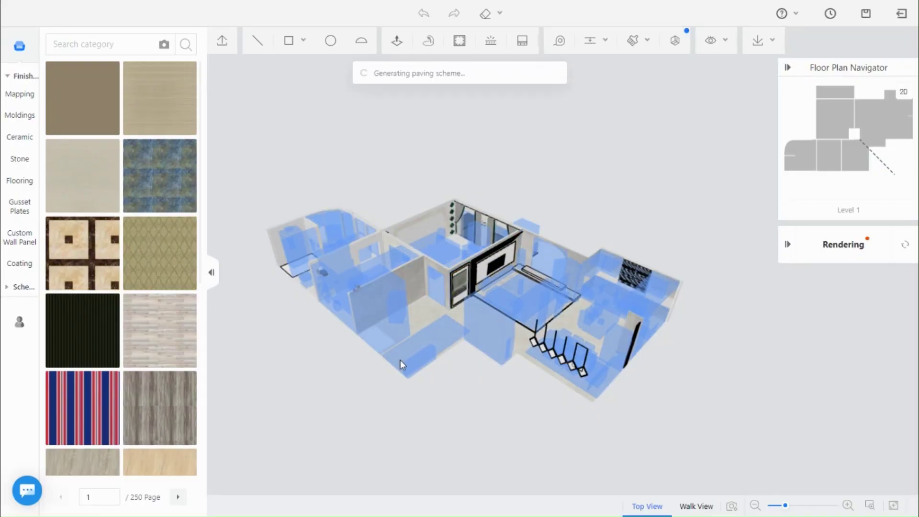
{"action": "scroll", "coordinate": [492, 317], "scroll_direction": "up", "scroll_amount": 4}
{"action": "scroll", "coordinate": [492, 317], "scroll_direction": "up", "scroll_amount": 4}
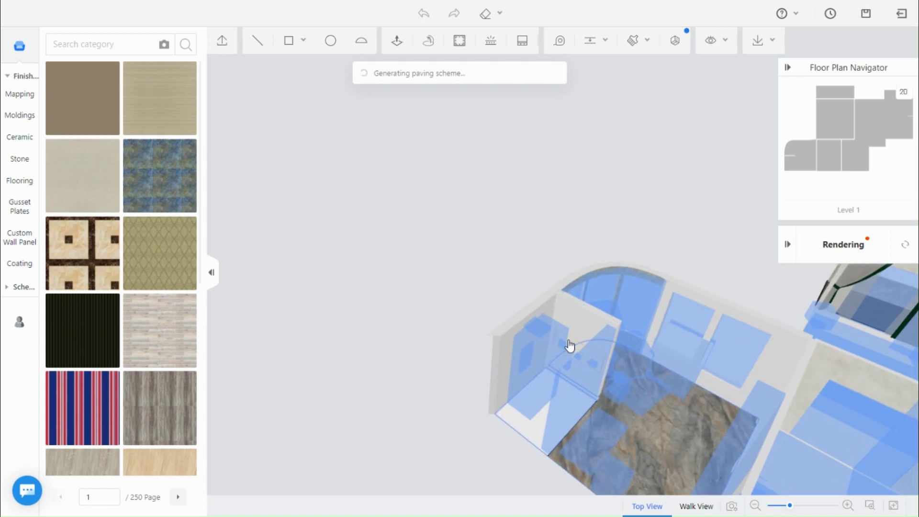
{"action": "scroll", "coordinate": [491, 317], "scroll_direction": "up", "scroll_amount": 4}
Step: Draw a rectangular paving area on the bathroom floor near the vanity and select it
{"action": "left_click_drag", "start_coordinate": [481, 317], "coordinate": [466, 434]}
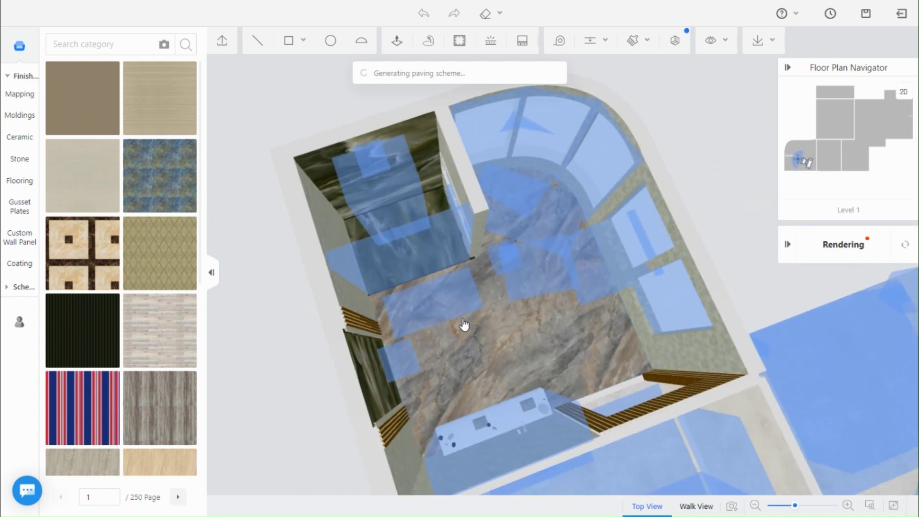
{"action": "scroll", "coordinate": [465, 434], "scroll_direction": "up", "scroll_amount": 4}
{"action": "left_click", "coordinate": [292, 40]}
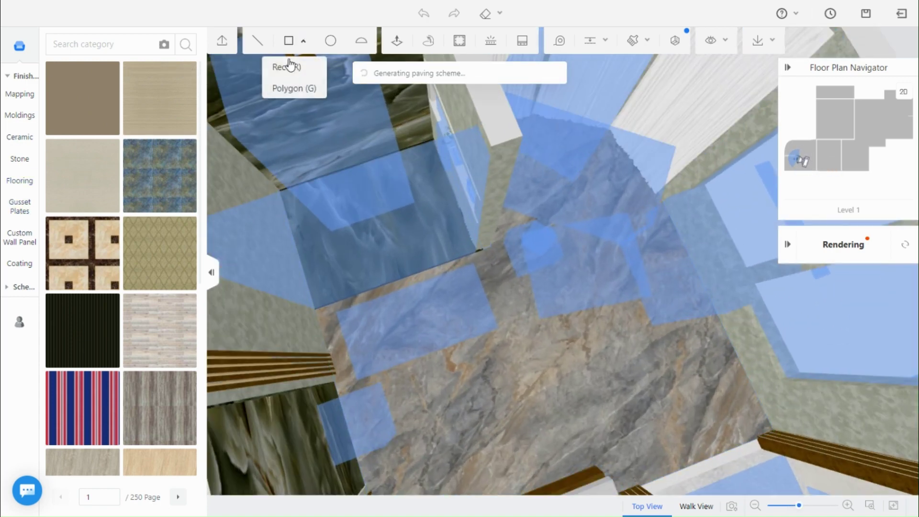
{"action": "left_click", "coordinate": [552, 339]}
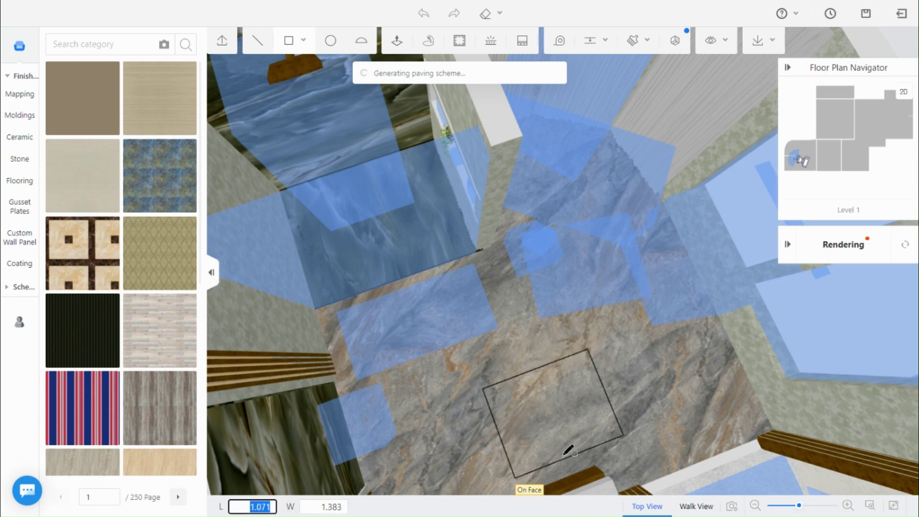
{"action": "left_click", "coordinate": [483, 469]}
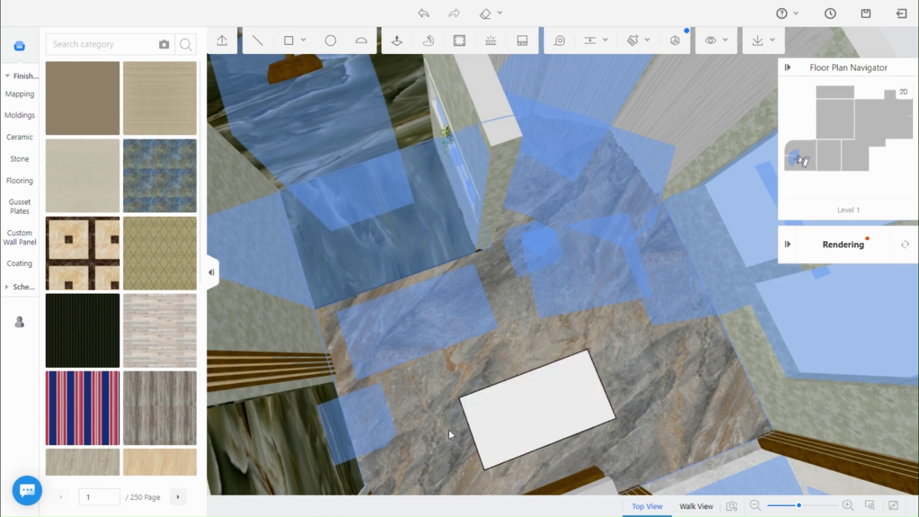
{"action": "left_click", "coordinate": [474, 419]}
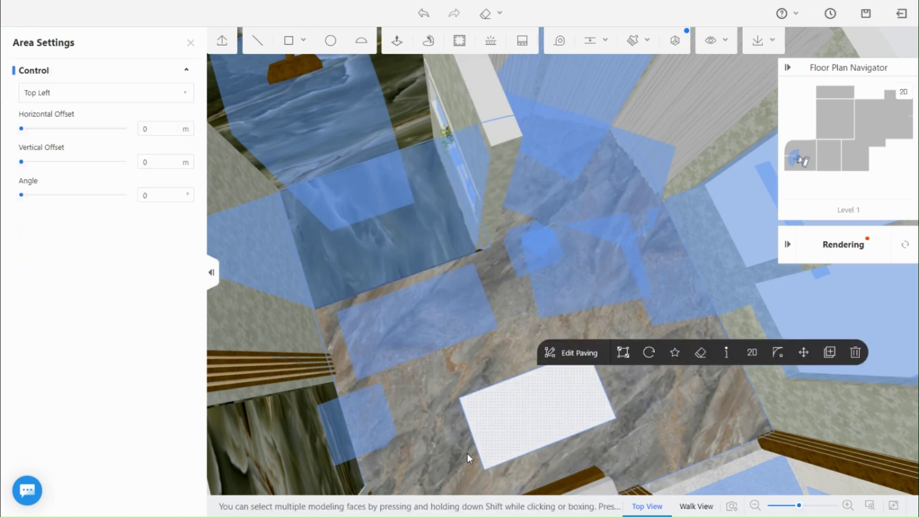
Step: Move the tiled patch to a new floor position, then delete the patch entirely
{"action": "right_click_drag", "start_coordinate": [468, 454], "coordinate": [439, 341]}
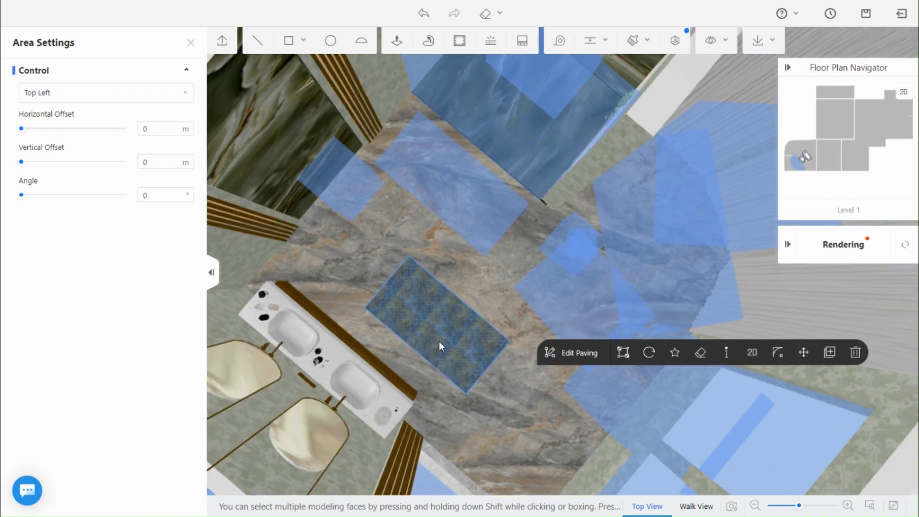
{"action": "left_click", "coordinate": [439, 341]}
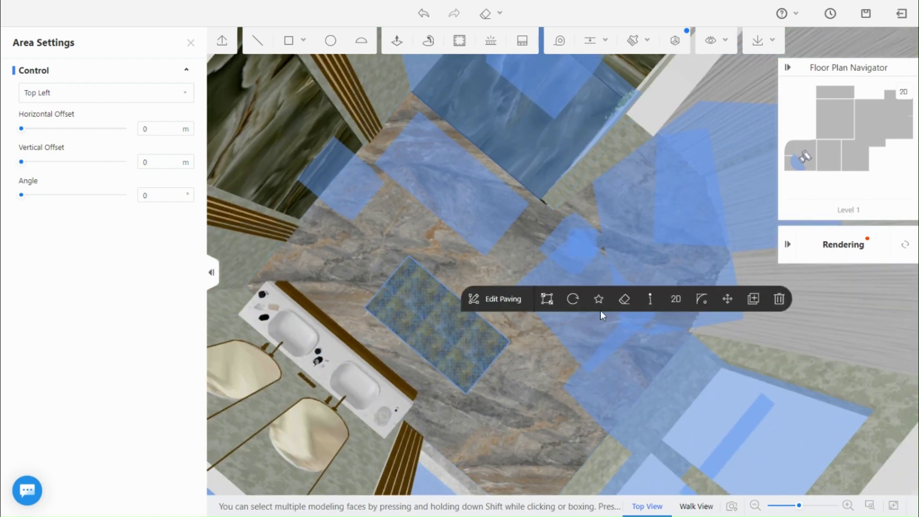
{"action": "left_click", "coordinate": [727, 299]}
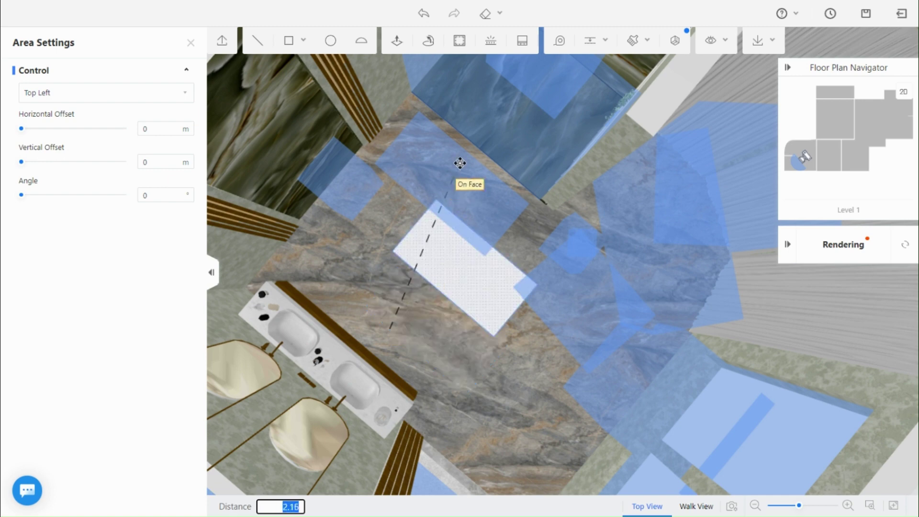
{"action": "left_click", "coordinate": [494, 425]}
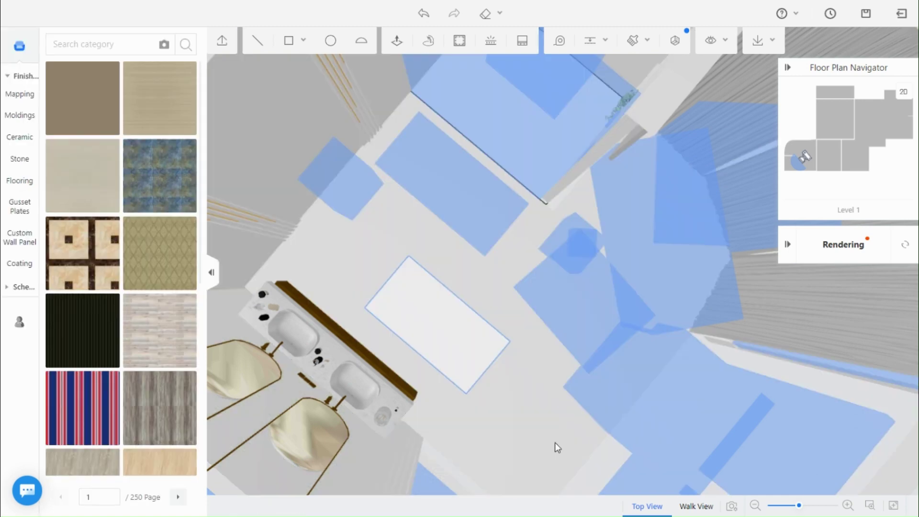
{"action": "left_click", "coordinate": [432, 308]}
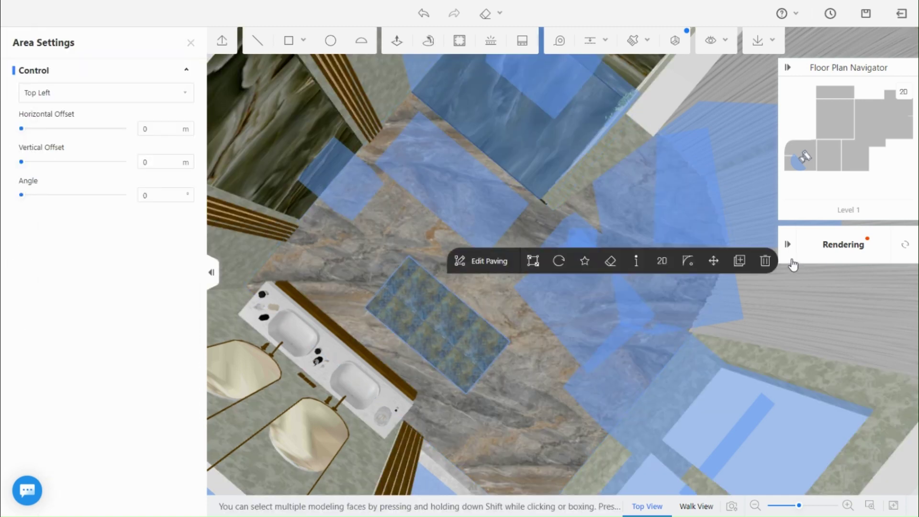
{"action": "left_click", "coordinate": [723, 275]}
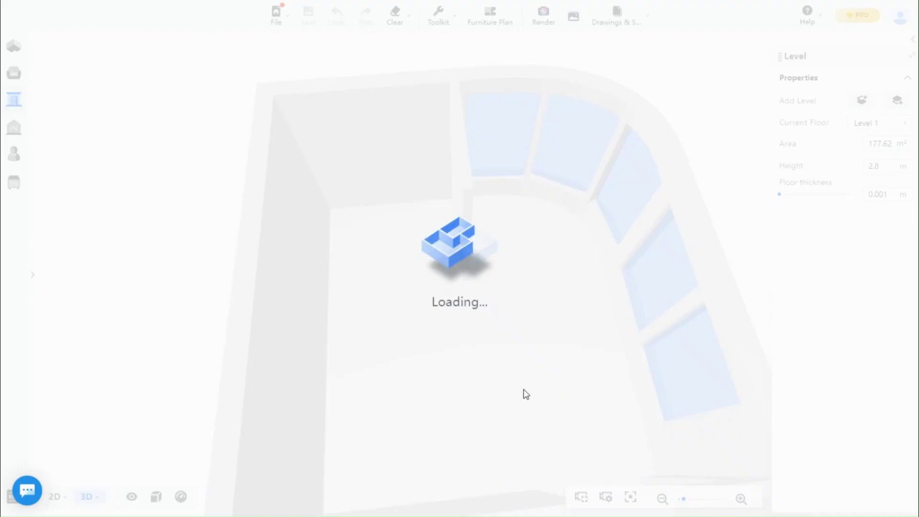
{"action": "scroll", "coordinate": [452, 289], "scroll_direction": "up", "scroll_amount": 5}
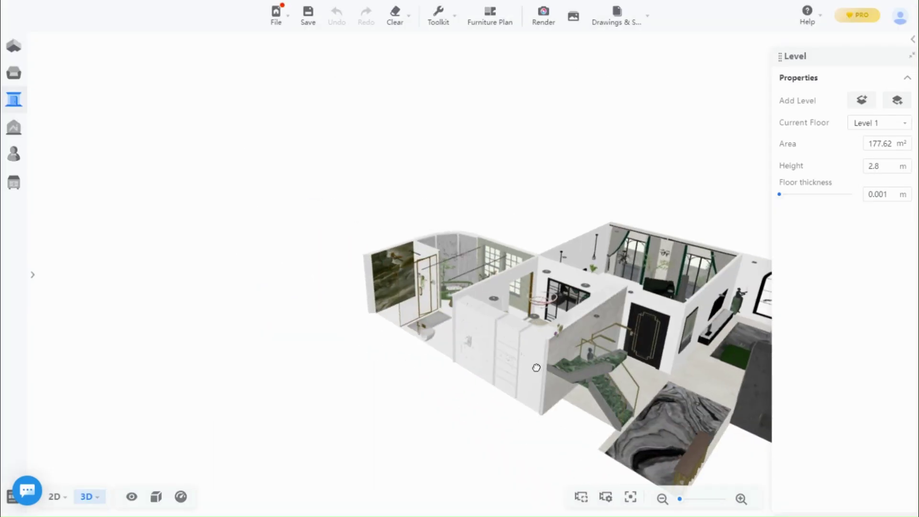
{"action": "scroll", "coordinate": [452, 290], "scroll_direction": "up", "scroll_amount": 3}
{"action": "scroll", "coordinate": [451, 289], "scroll_direction": "up", "scroll_amount": 3}
Step: Face the double-sink vanity wall, select the vanity and enter the render gallery
{"action": "left_click_drag", "start_coordinate": [451, 289], "coordinate": [584, 291]}
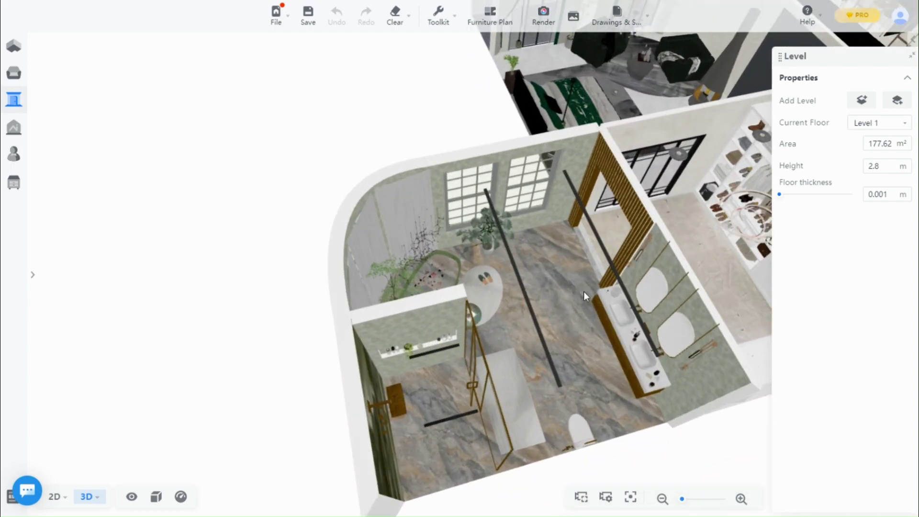
{"action": "scroll", "coordinate": [511, 265], "scroll_direction": "up", "scroll_amount": 5}
{"action": "mouse_move", "coordinate": [511, 265]}
{"action": "left_mouse_down"}
{"action": "mouse_move", "coordinate": [493, 291]}
{"action": "mouse_move", "coordinate": [646, 288]}
{"action": "mouse_move", "coordinate": [777, 267]}
{"action": "mouse_move", "coordinate": [714, 309]}
{"action": "mouse_move", "coordinate": [489, 367]}
{"action": "mouse_move", "coordinate": [445, 337]}
{"action": "mouse_move", "coordinate": [339, 76]}
{"action": "left_mouse_up"}
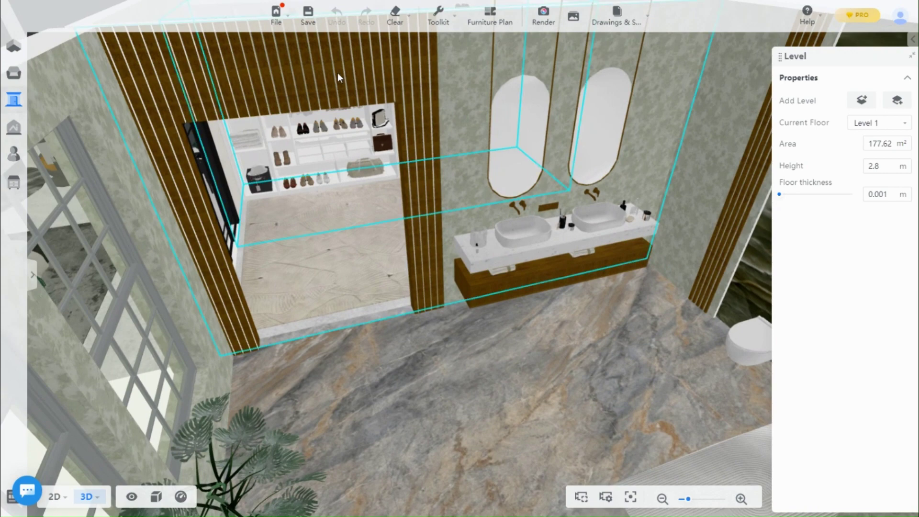
{"action": "mouse_move", "coordinate": [374, 237]}
{"action": "left_mouse_down"}
{"action": "mouse_move", "coordinate": [410, 446]}
{"action": "mouse_move", "coordinate": [617, 125]}
{"action": "left_mouse_up"}
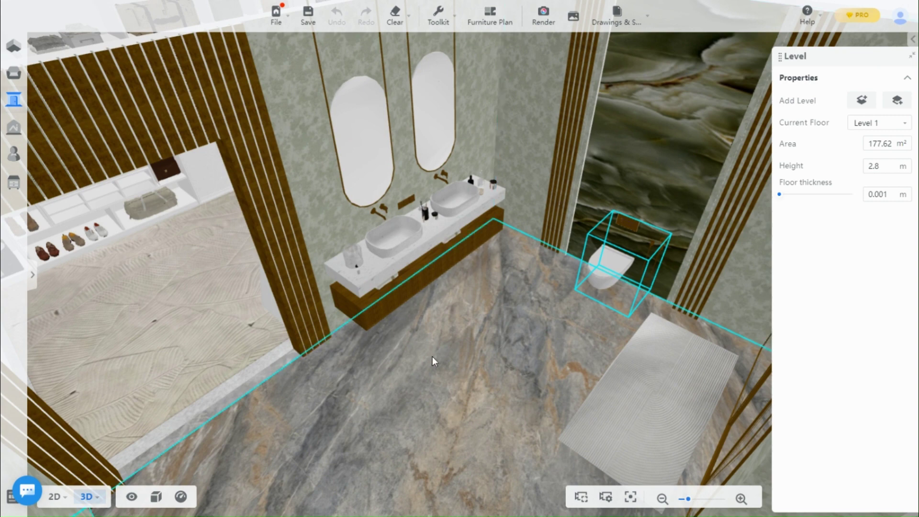
{"action": "left_click", "coordinate": [436, 233]}
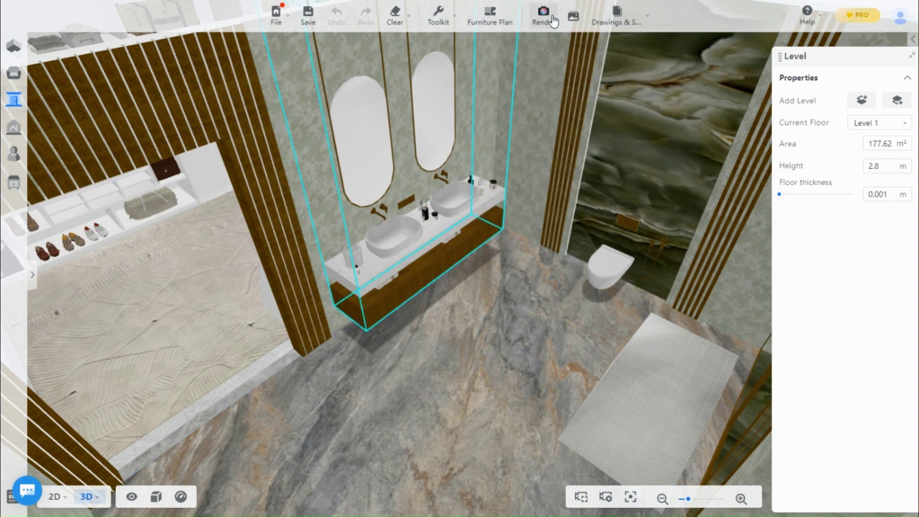
{"action": "left_click", "coordinate": [537, 21]}
{"action": "left_click", "coordinate": [554, 86]}
{"action": "scroll", "coordinate": [170, 165], "scroll_direction": "up", "scroll_amount": 5}
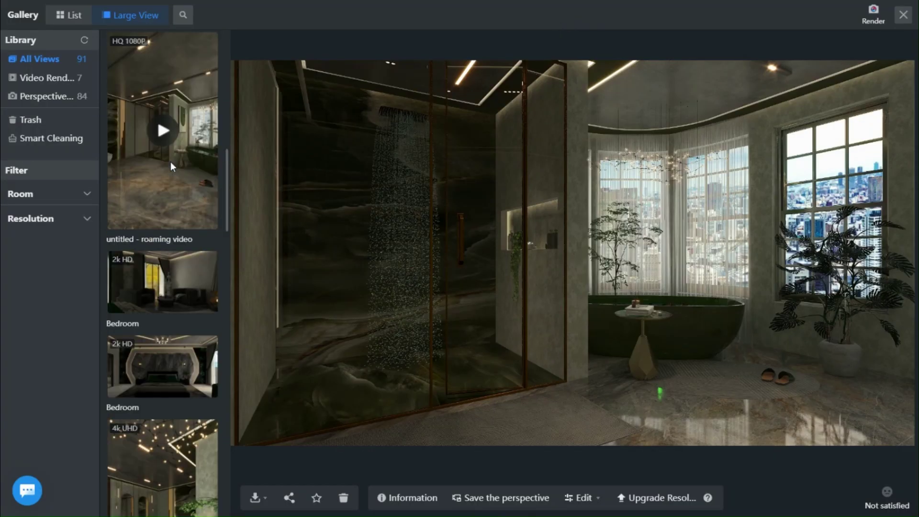
{"action": "scroll", "coordinate": [161, 223], "scroll_direction": "up", "scroll_amount": 5}
{"action": "scroll", "coordinate": [160, 223], "scroll_direction": "up", "scroll_amount": 5}
{"action": "scroll", "coordinate": [160, 223], "scroll_direction": "up", "scroll_amount": 3}
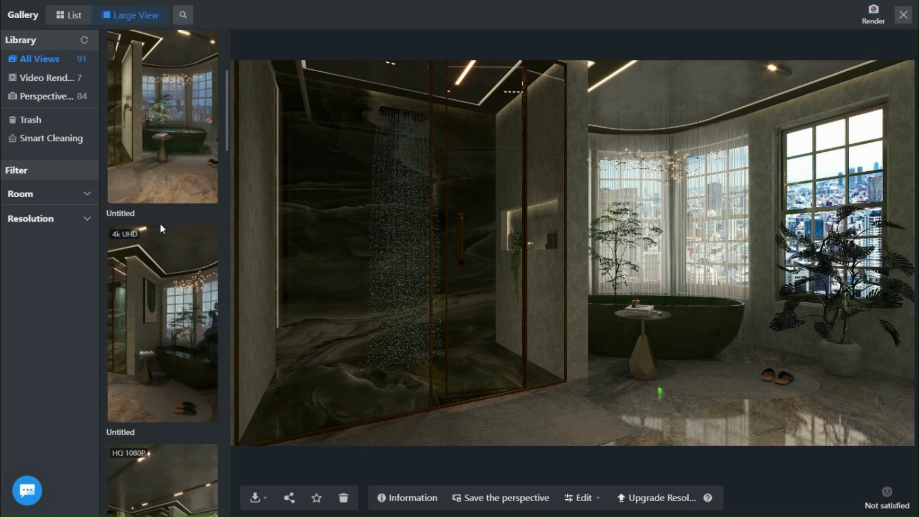
Step: Enlarge the bathtub render and pan across it, dismissing stray context menus
{"action": "left_click", "coordinate": [163, 166]}
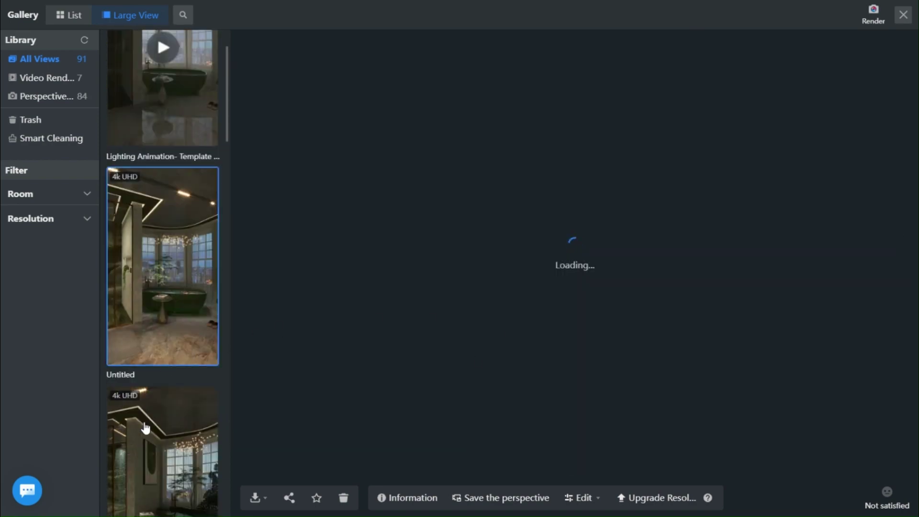
{"action": "scroll", "coordinate": [146, 428], "scroll_direction": "down", "scroll_amount": 1}
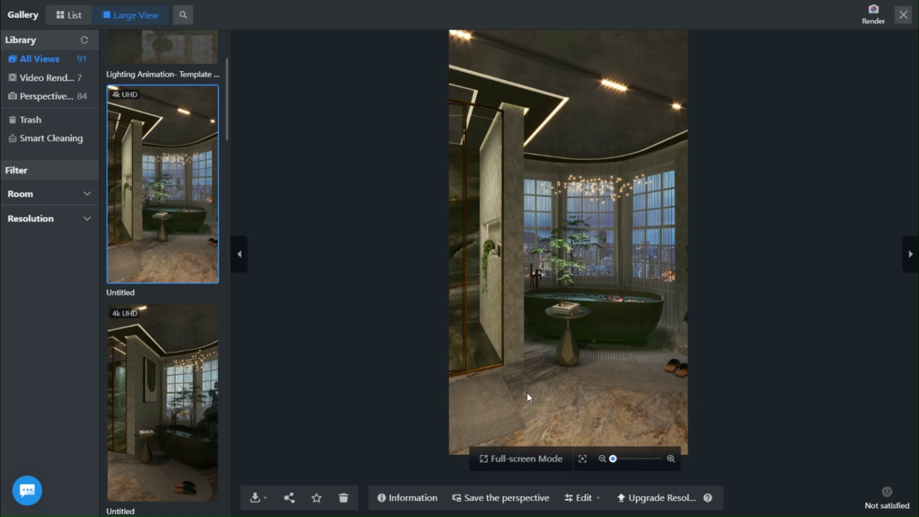
{"action": "scroll", "coordinate": [614, 198], "scroll_direction": "up", "scroll_amount": 2}
{"action": "scroll", "coordinate": [503, 324], "scroll_direction": "up", "scroll_amount": 2}
{"action": "right_click", "coordinate": [474, 247]}
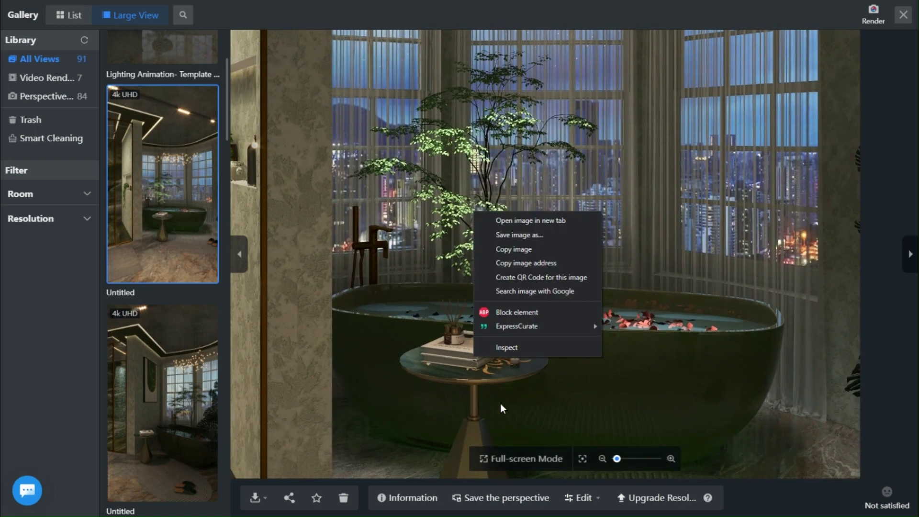
{"action": "left_click", "coordinate": [501, 404]}
{"action": "left_click_drag", "start_coordinate": [560, 408], "coordinate": [534, 422]}
{"action": "right_click", "coordinate": [534, 423]}
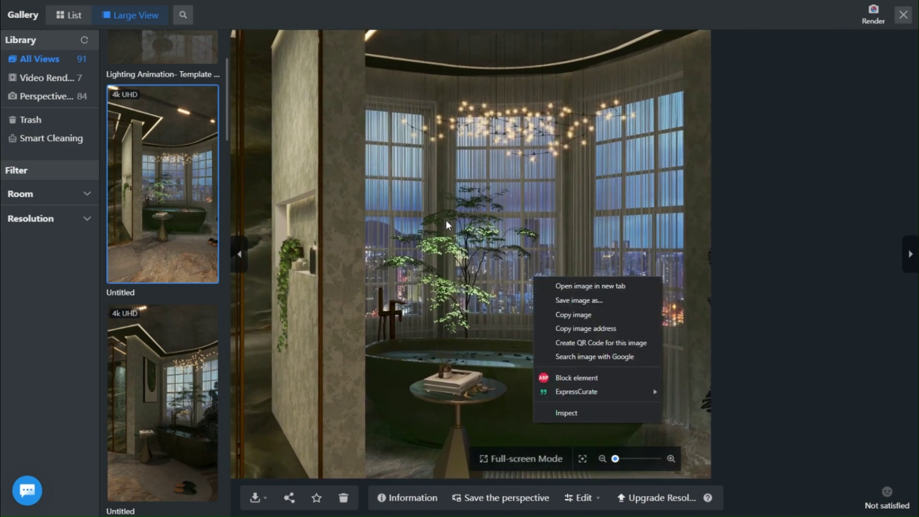
{"action": "left_click", "coordinate": [450, 365]}
{"action": "scroll", "coordinate": [451, 366], "scroll_direction": "down", "scroll_amount": 3}
{"action": "right_click", "coordinate": [391, 318]}
{"action": "key", "text": "Escape"}
{"action": "scroll", "coordinate": [156, 390], "scroll_direction": "down", "scroll_amount": 3}
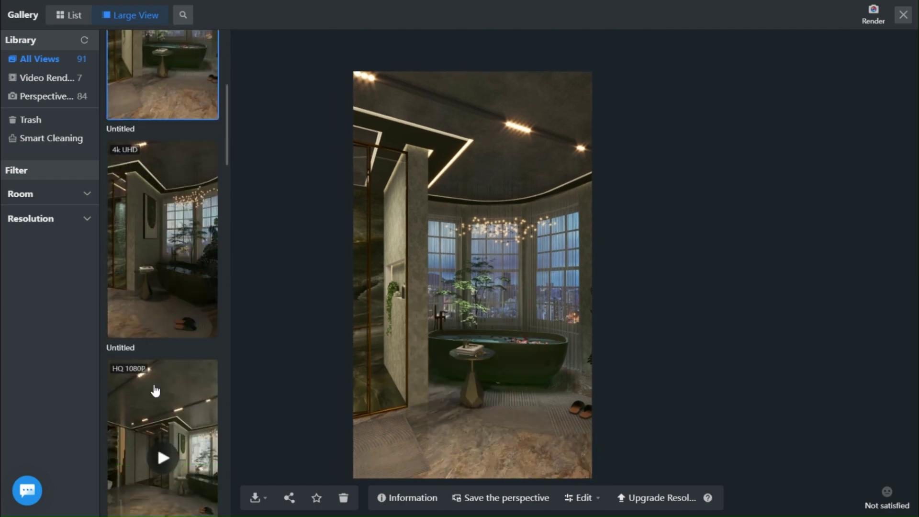
Step: Browse the 4k UHD pond render and the vanity-and-toilet render, ending on the 2k HD bathtub image
{"action": "left_click", "coordinate": [176, 293]}
{"action": "scroll", "coordinate": [155, 328], "scroll_direction": "down", "scroll_amount": 5}
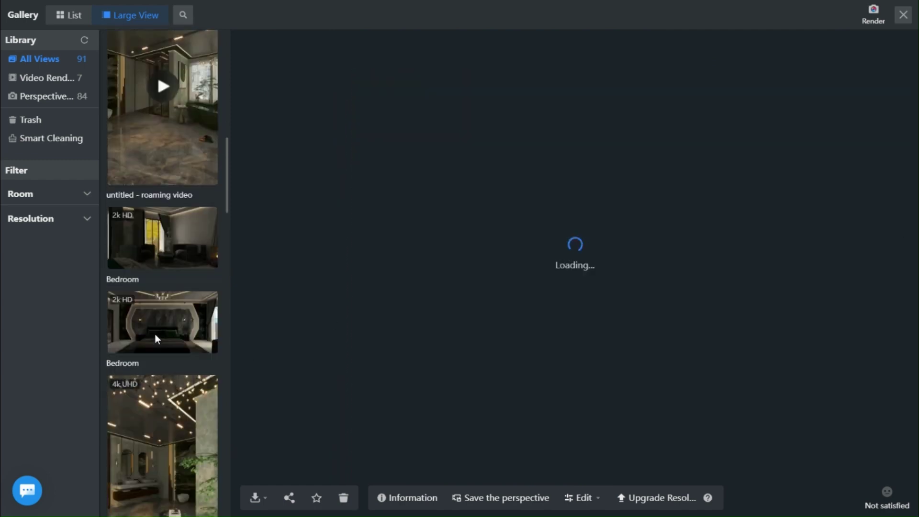
{"action": "scroll", "coordinate": [155, 334], "scroll_direction": "down", "scroll_amount": 5}
{"action": "scroll", "coordinate": [155, 349], "scroll_direction": "down", "scroll_amount": 2}
{"action": "left_click", "coordinate": [155, 349]}
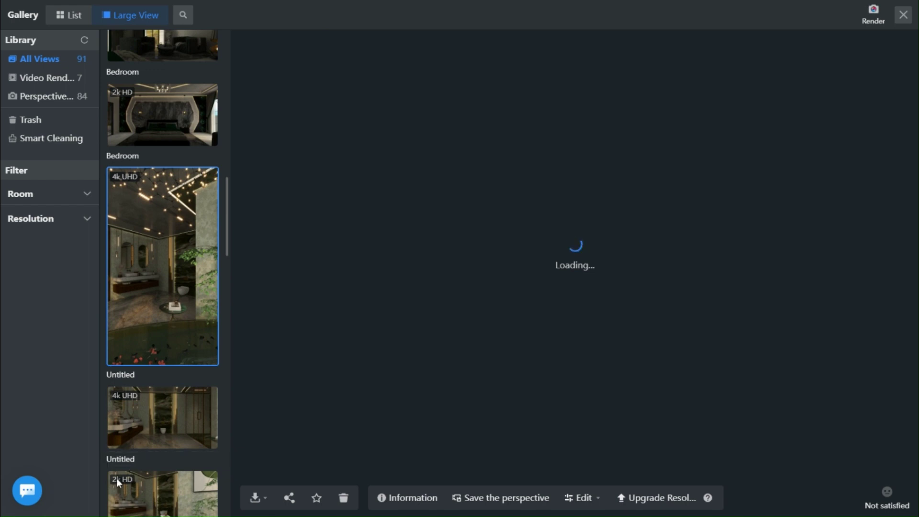
{"action": "left_click", "coordinate": [157, 458]}
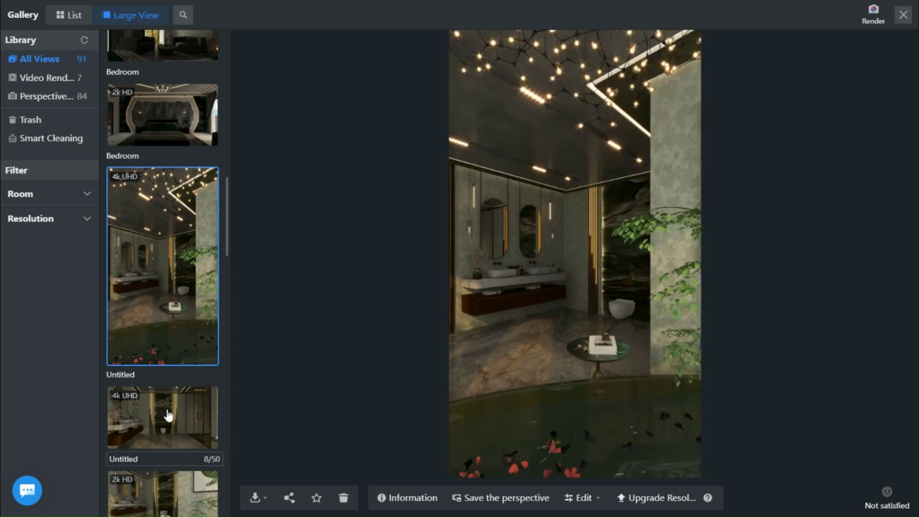
{"action": "left_click", "coordinate": [167, 415]}
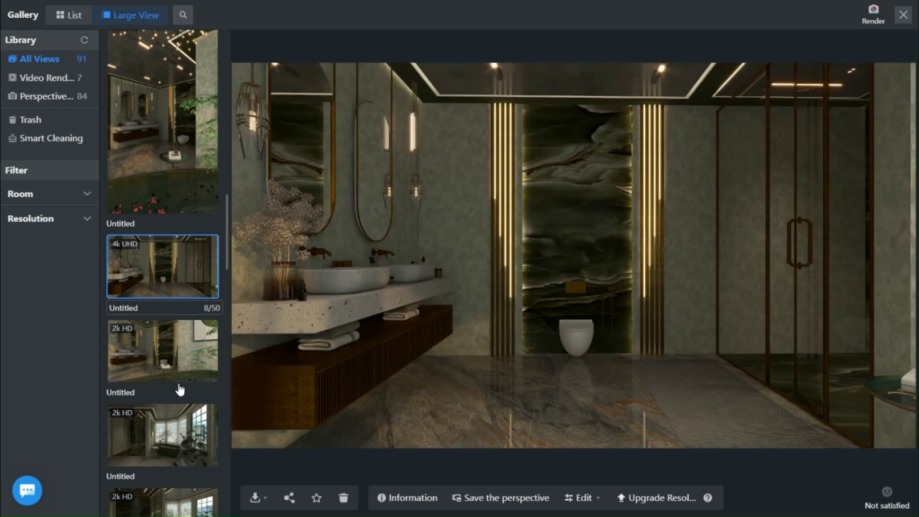
{"action": "scroll", "coordinate": [517, 223], "scroll_direction": "up", "scroll_amount": 3}
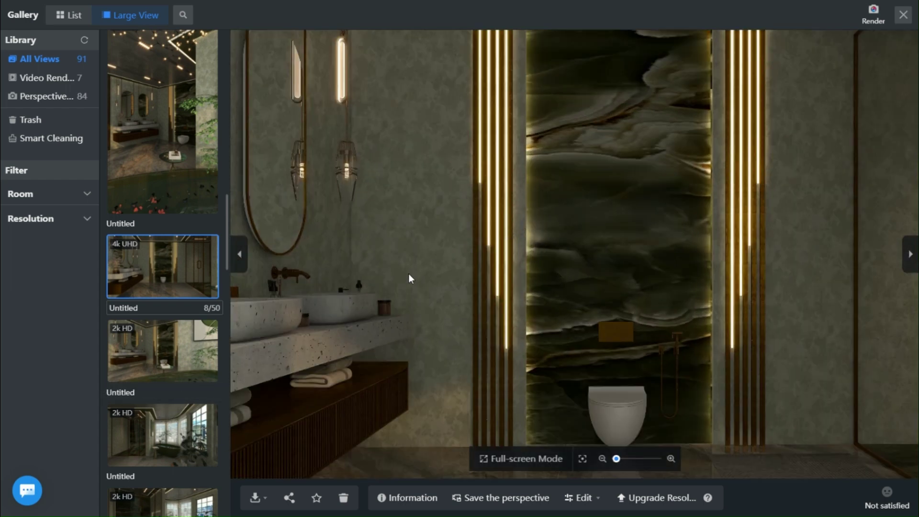
{"action": "scroll", "coordinate": [408, 274], "scroll_direction": "down", "scroll_amount": 3}
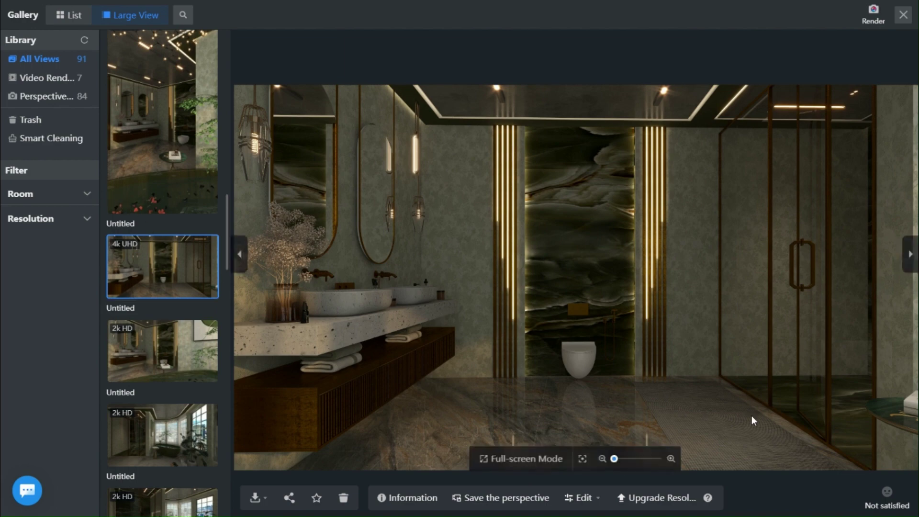
{"action": "left_click", "coordinate": [177, 433]}
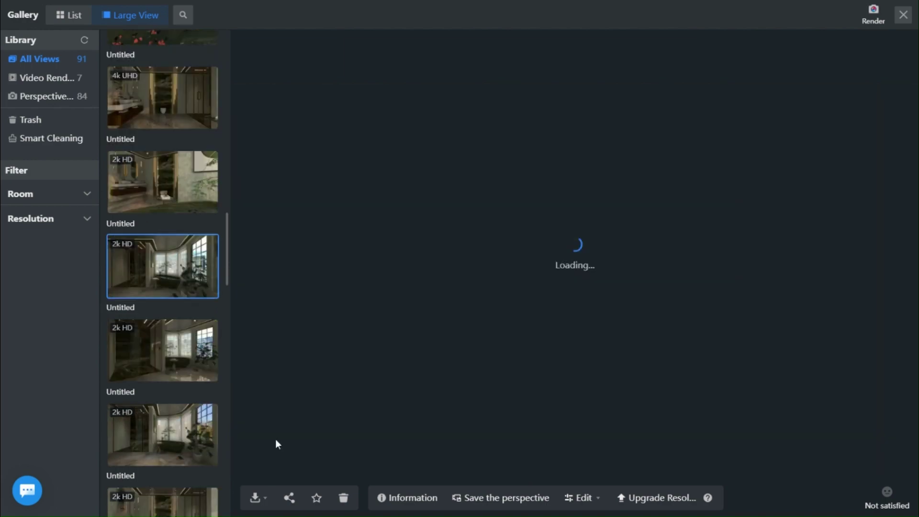